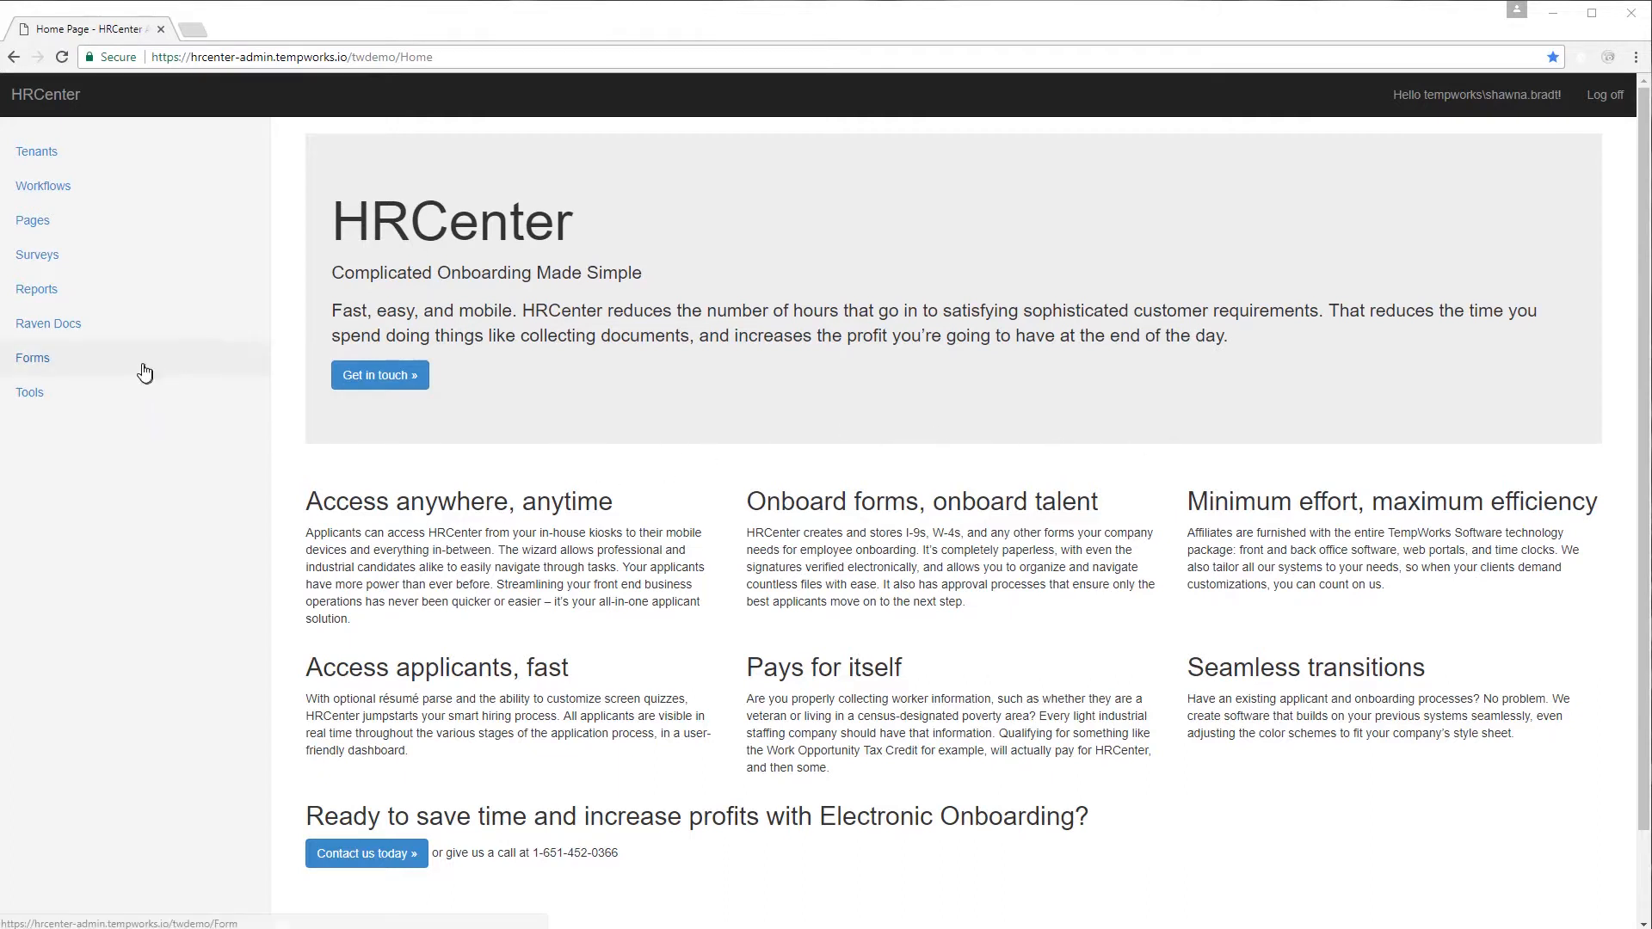
Open the admin Pages list showing the TWDemo tenant's Information pages.
left_click(163, 236)
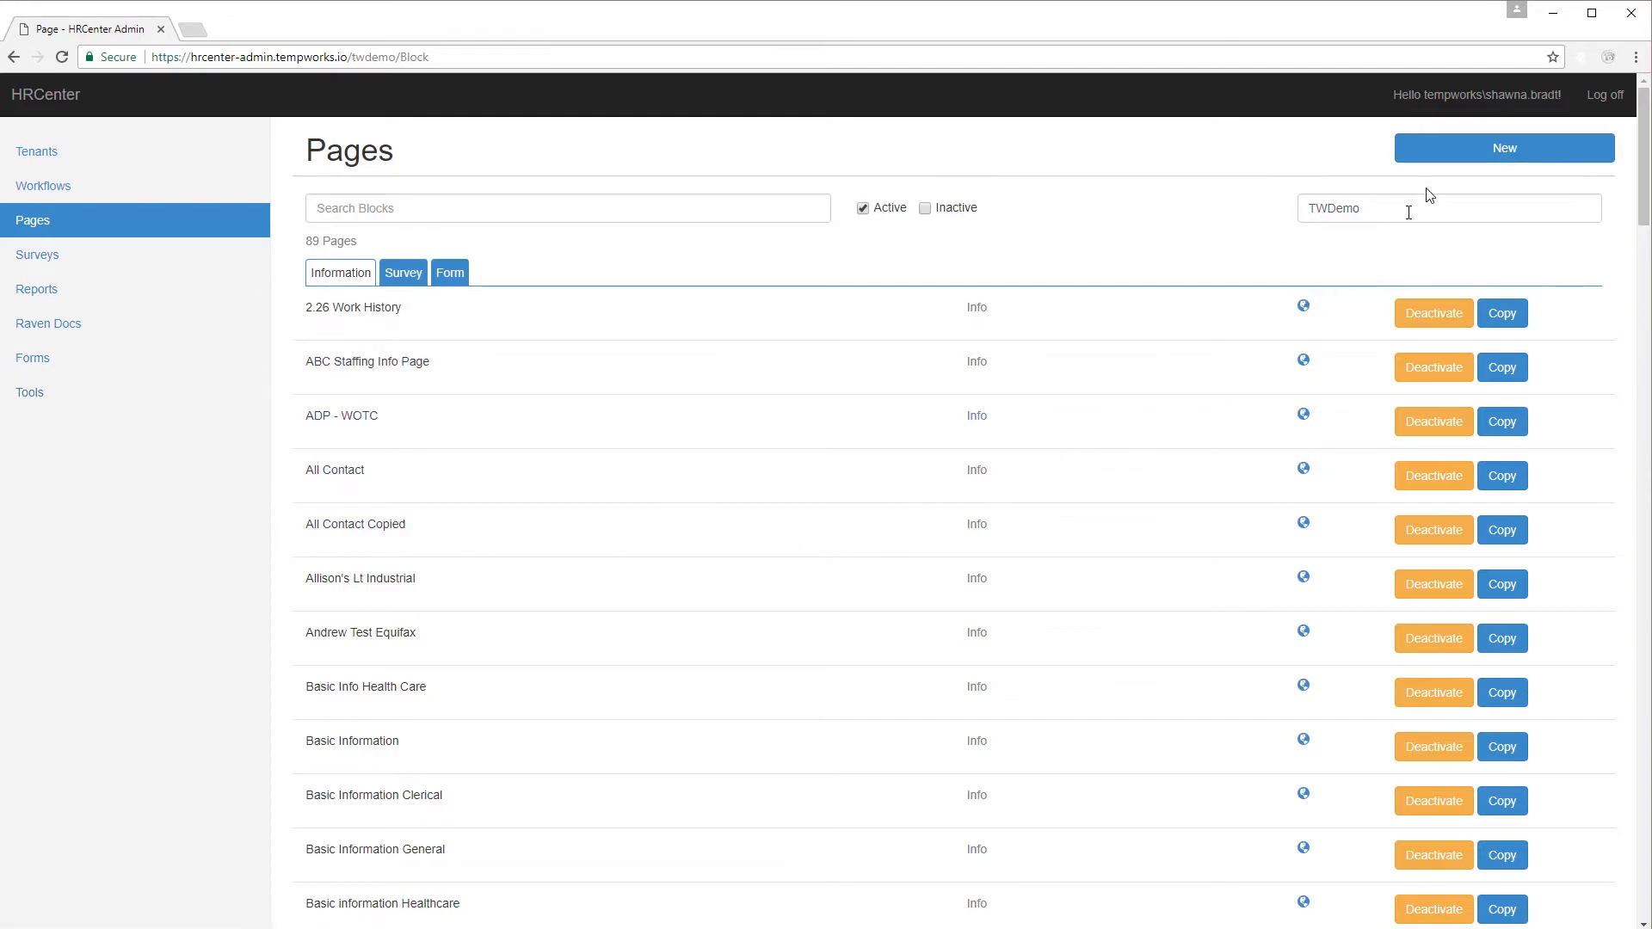
Create a new Information page using 'Employee Contact Information' as private name, display name and description.
left_click(1469, 152)
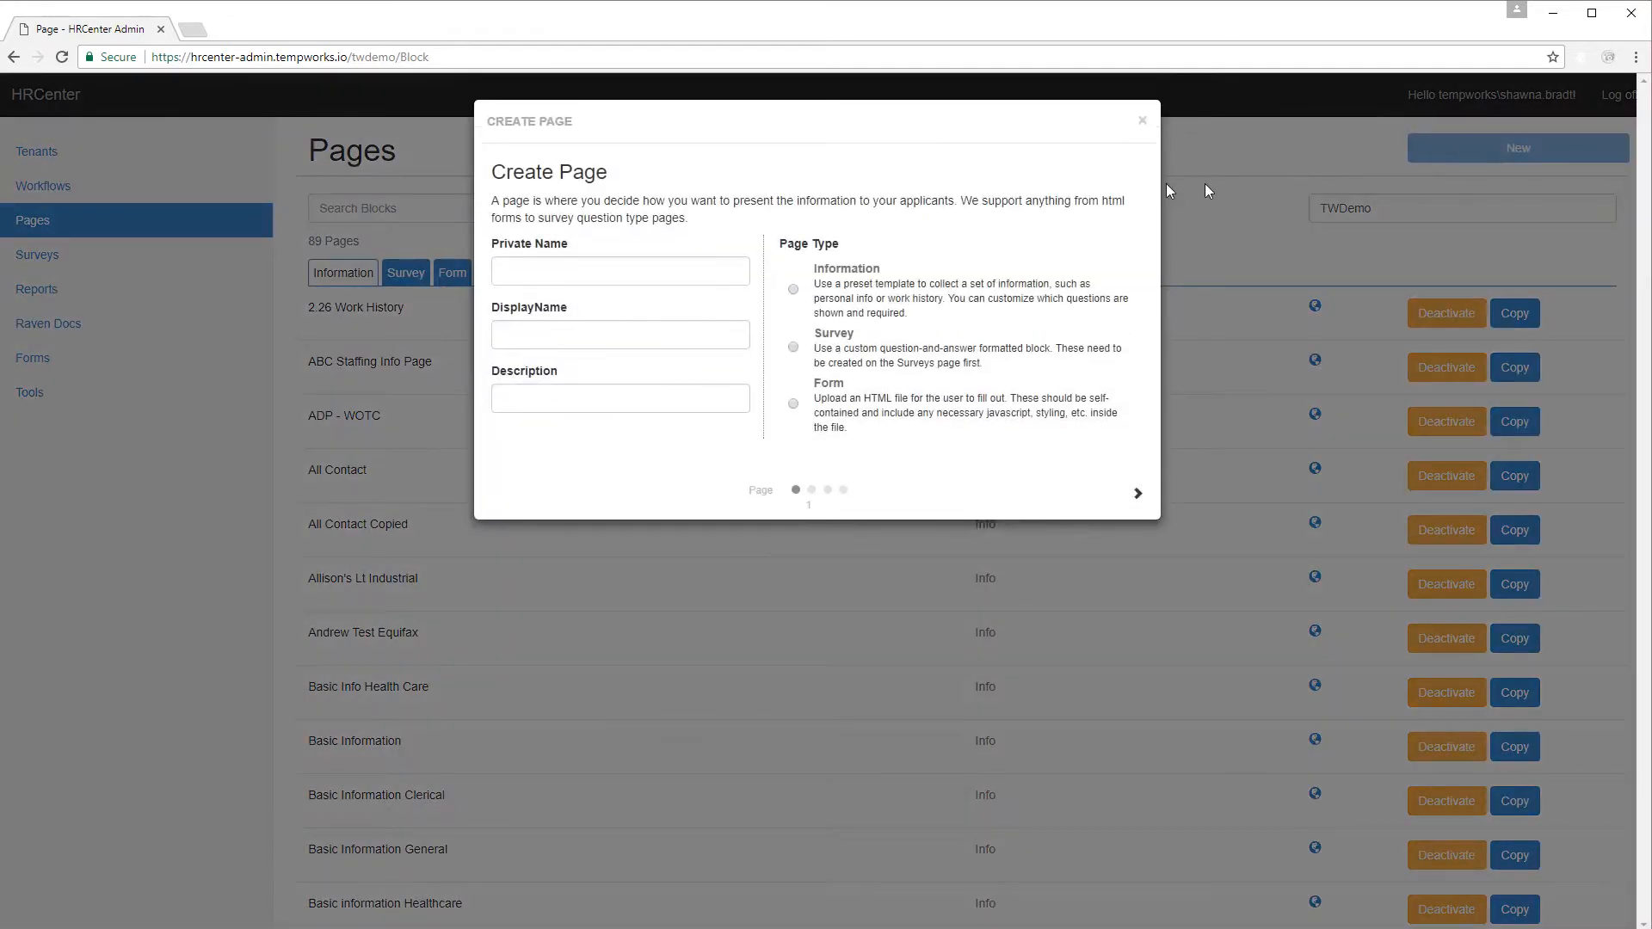
left_click(794, 290)
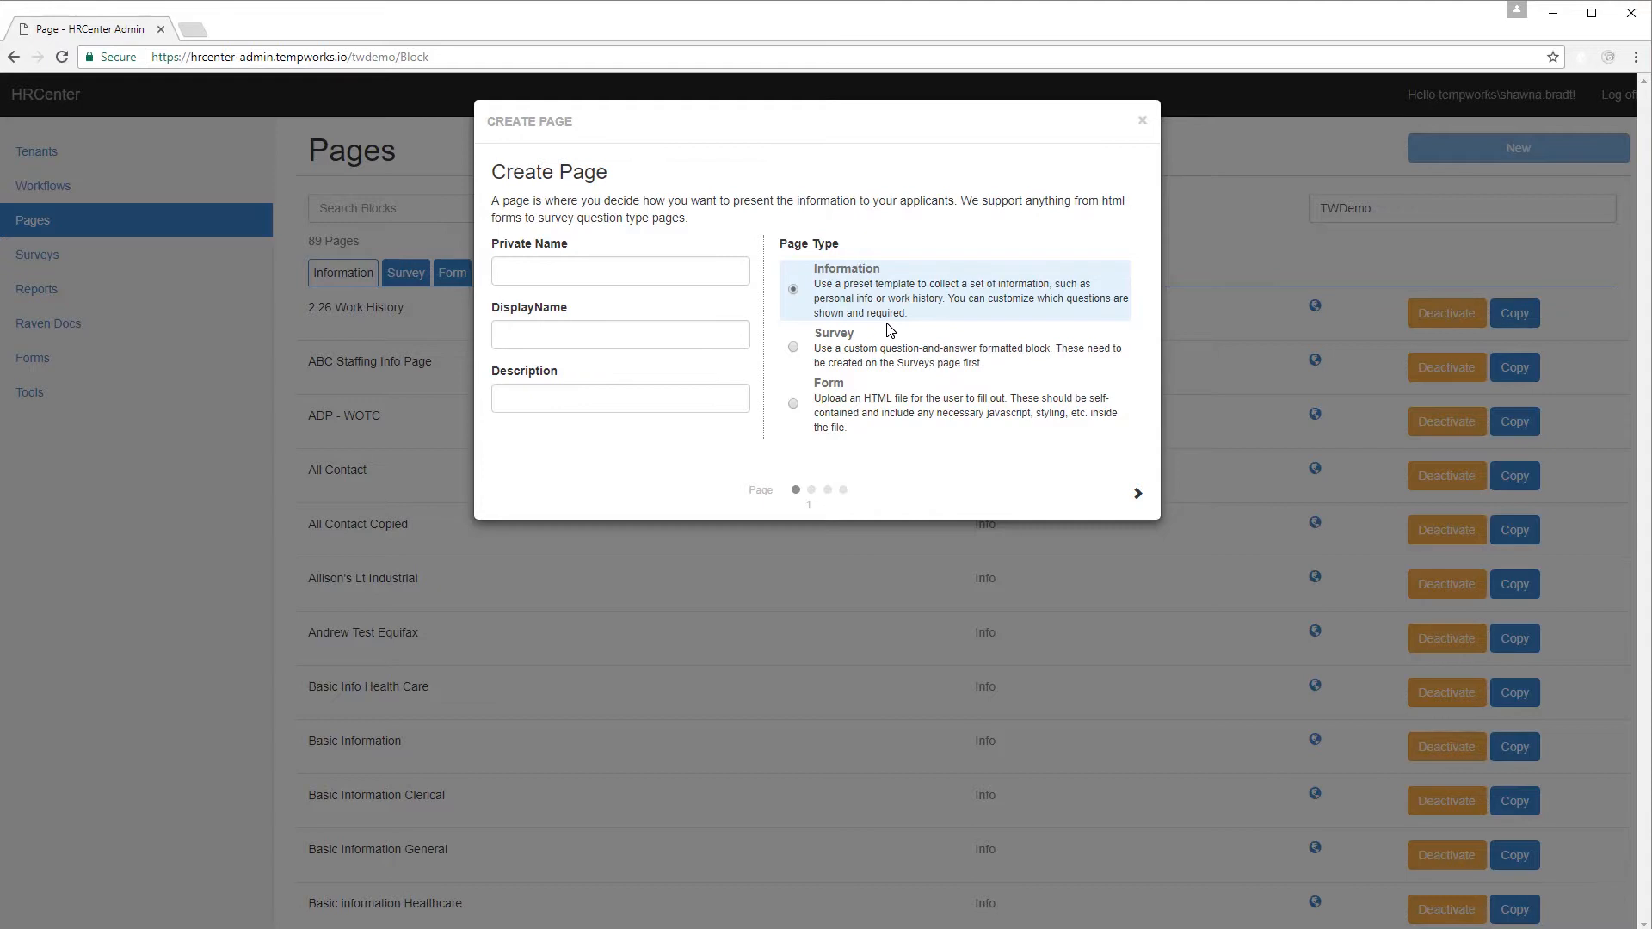
left_click(729, 278)
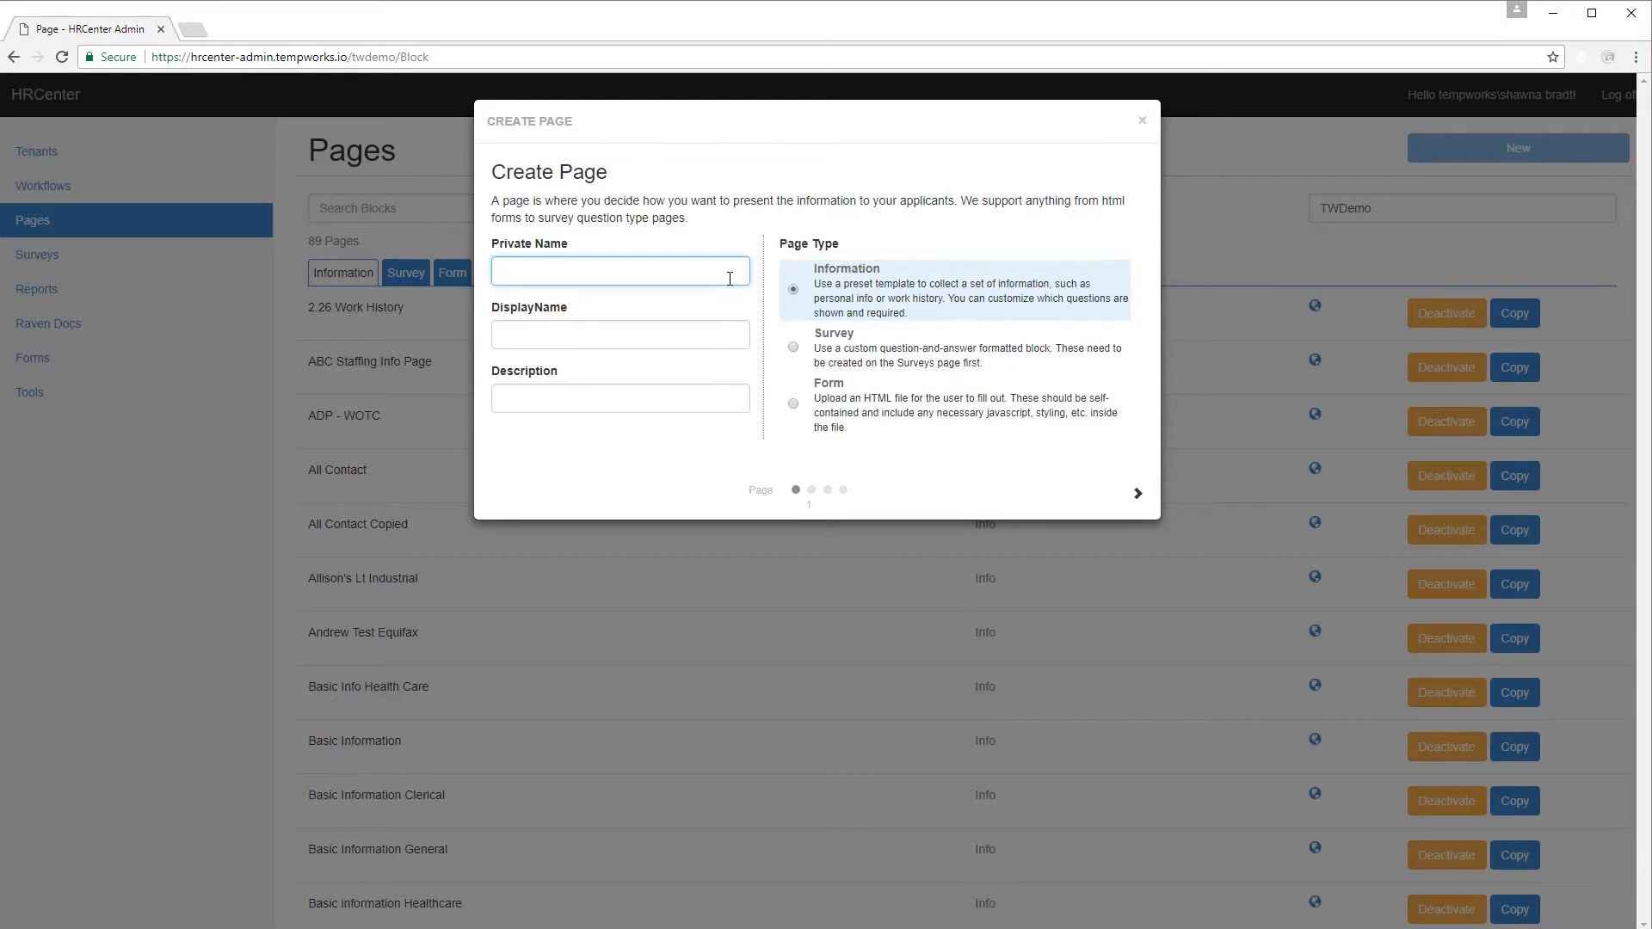
type("Employee Contact Information")
key("Left")
left_click_drag(747, 270, 439, 276)
key("ctrl+c")
left_click(521, 335)
key("ctrl+v")
left_click(537, 402)
key("ctrl+v")
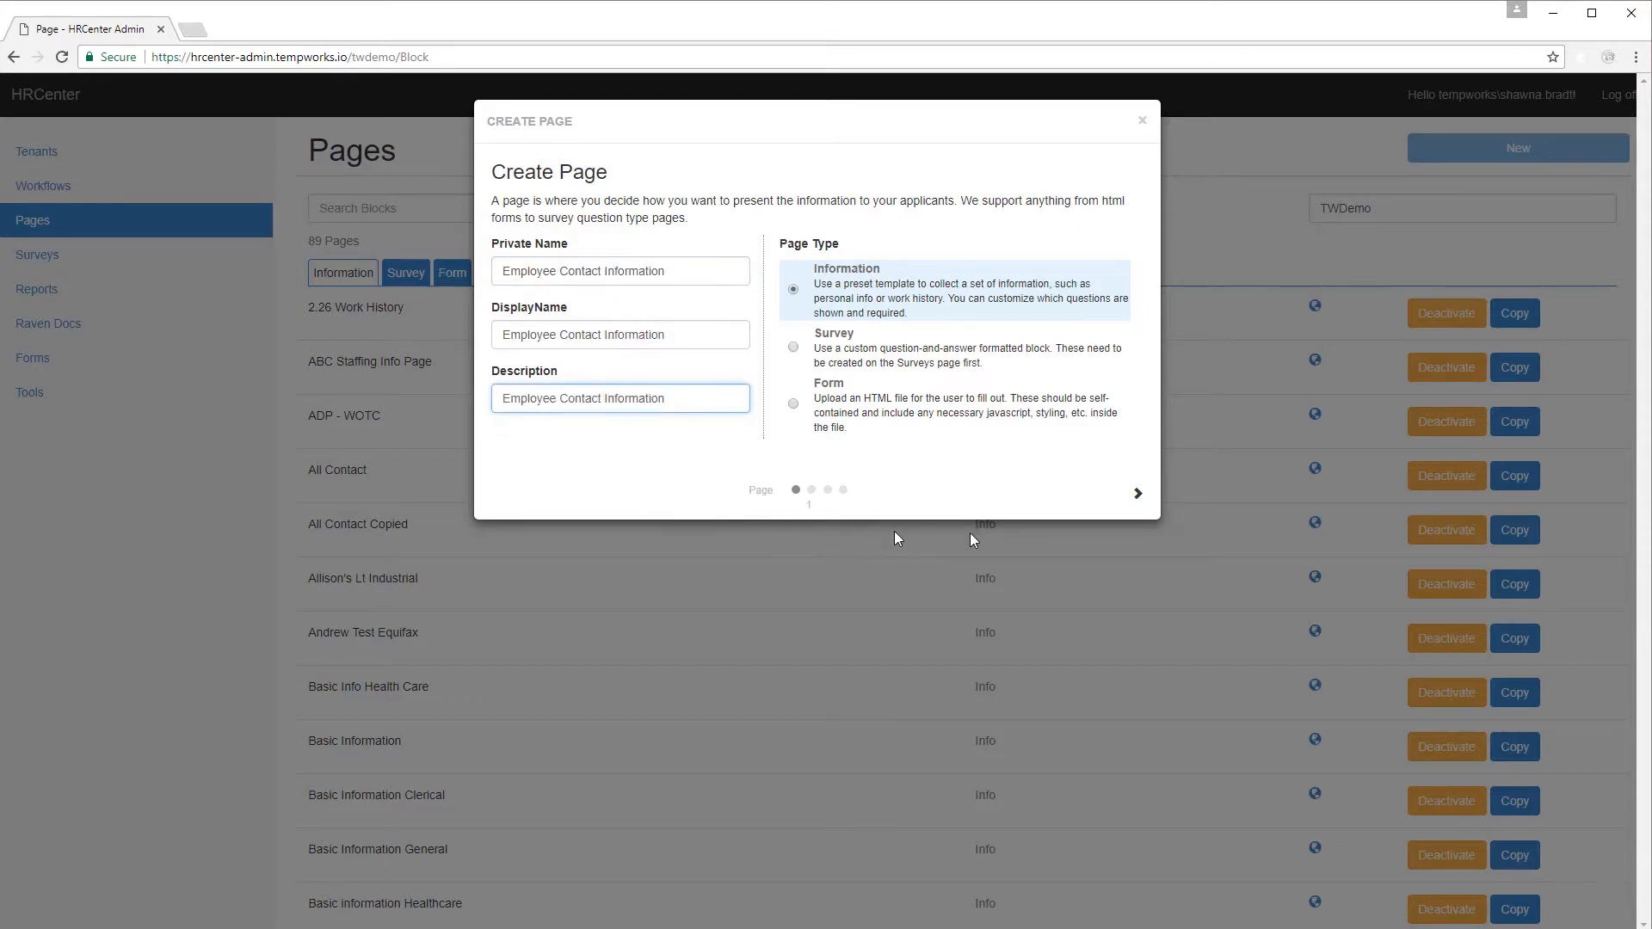
left_click(1140, 498)
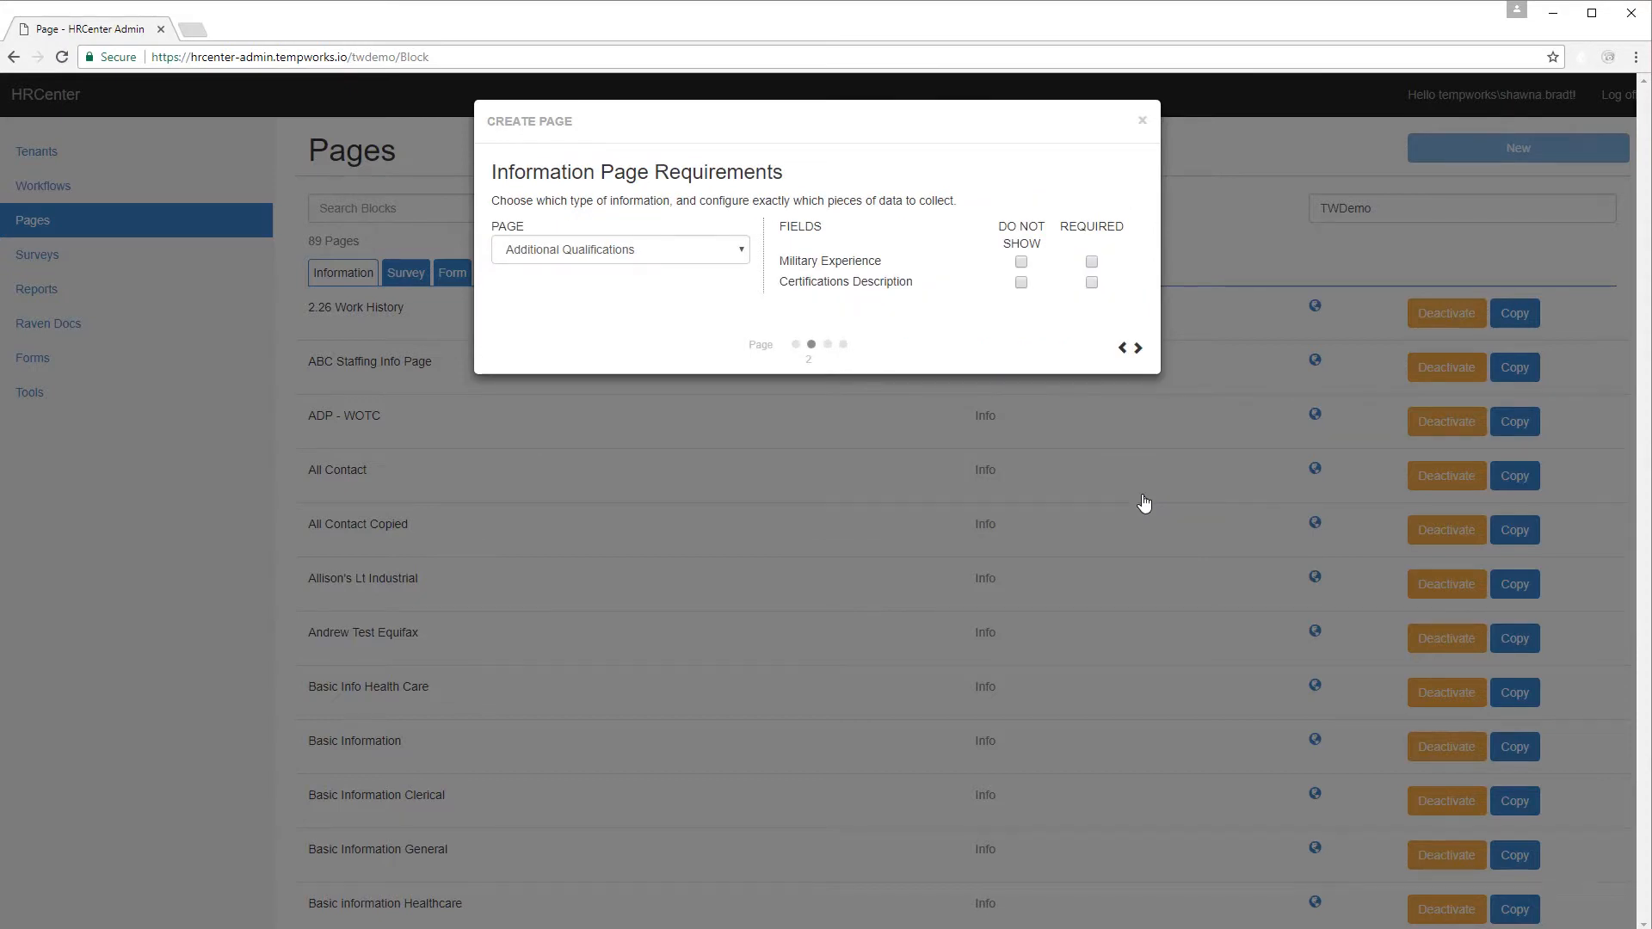
Base the page on Contact Information, hide Secondary Phone, require Emergency Contact, and make both Primary Phone fields optional.
left_click(738, 251)
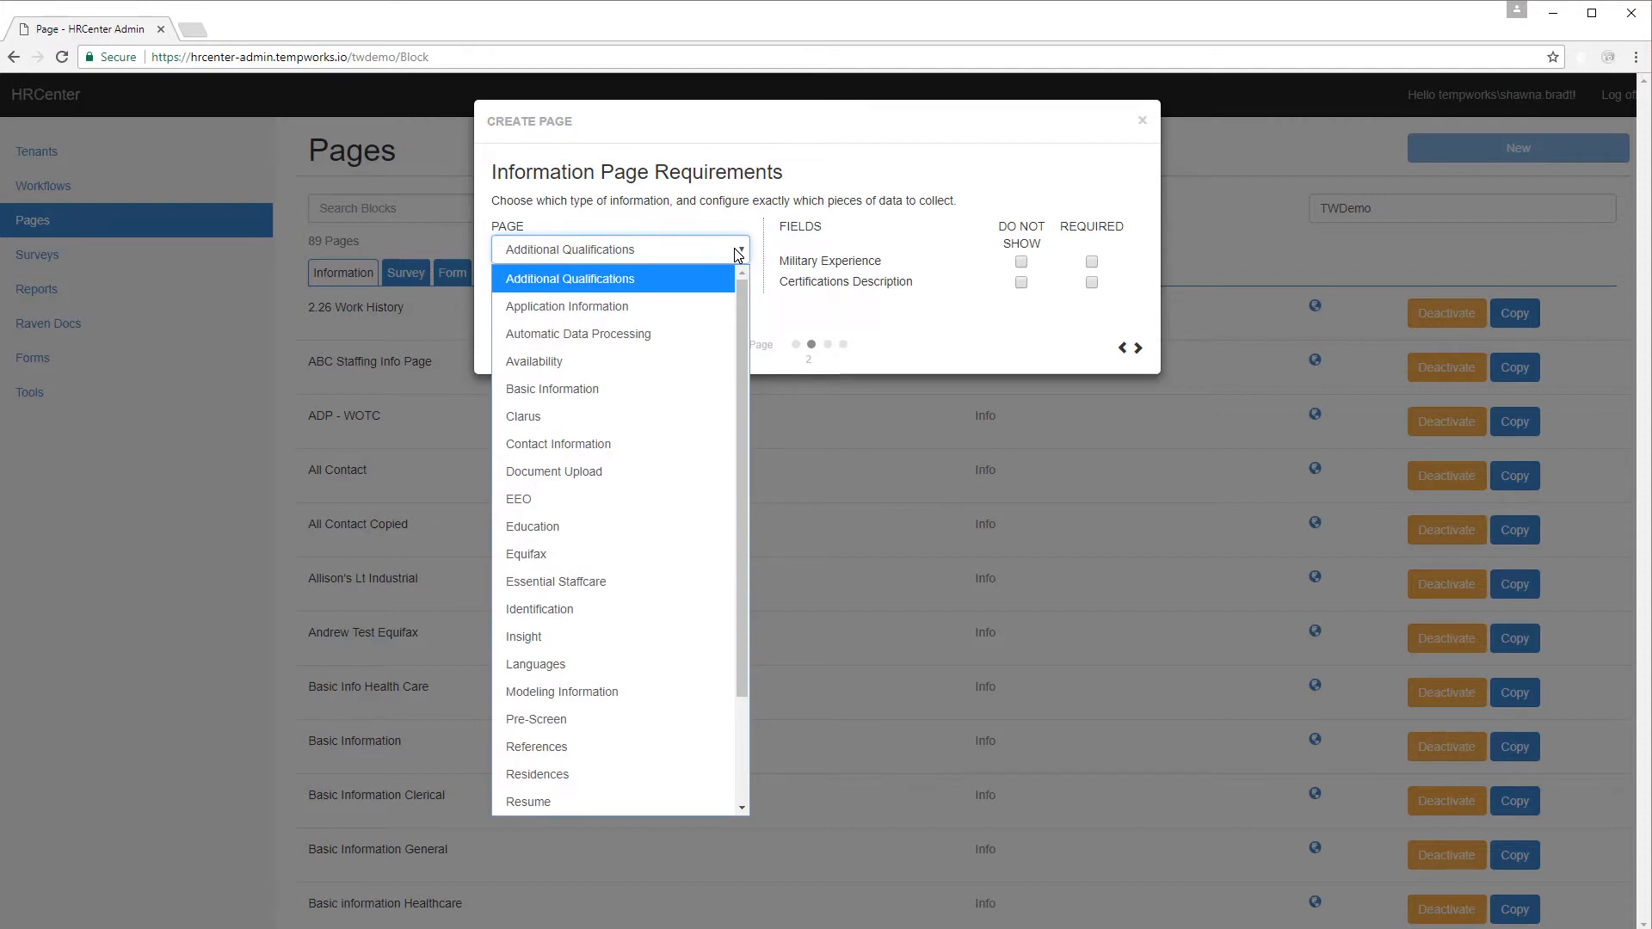
left_click(623, 444)
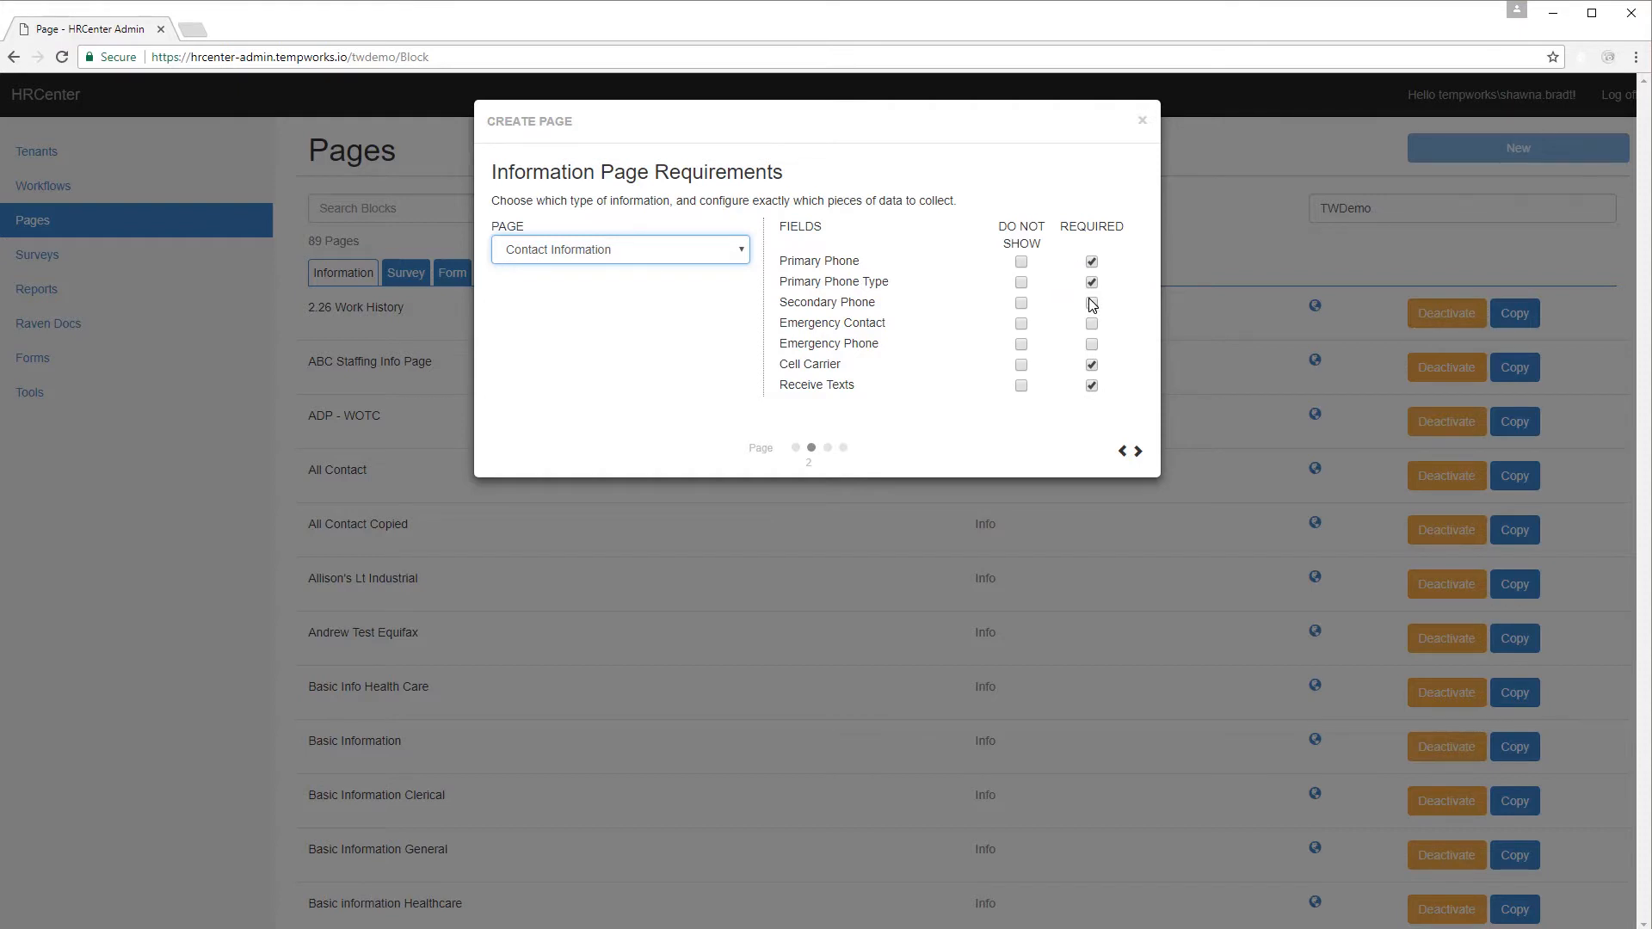
left_click(1021, 303)
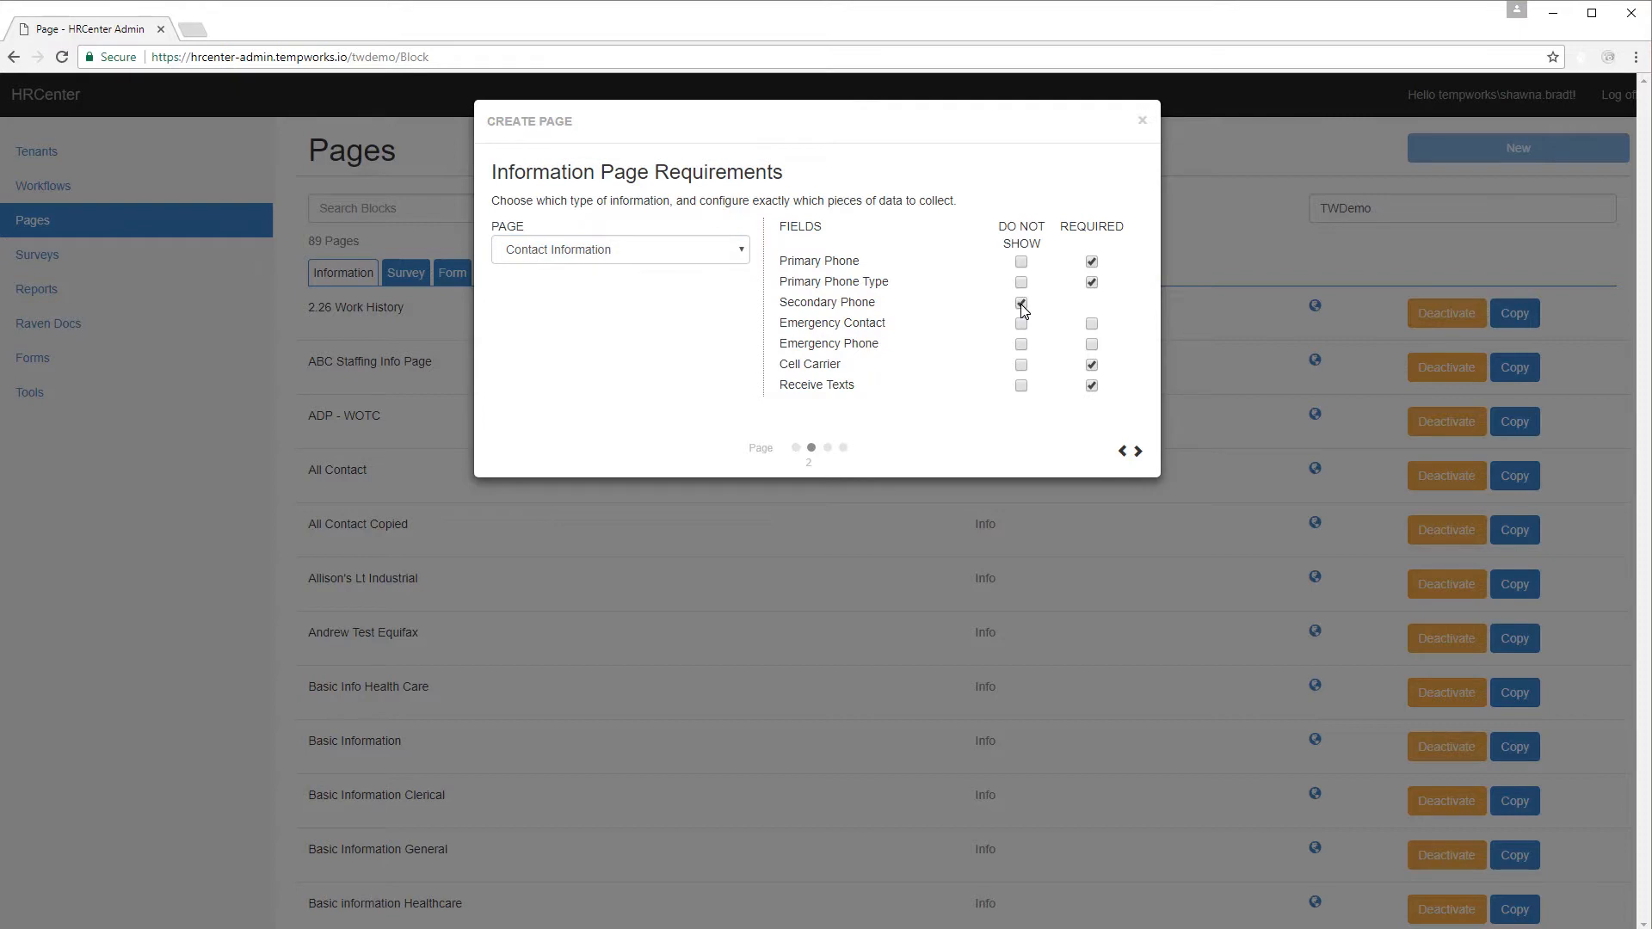
left_click(1092, 325)
left_click(1092, 282)
left_click(1092, 262)
left_click(1139, 453)
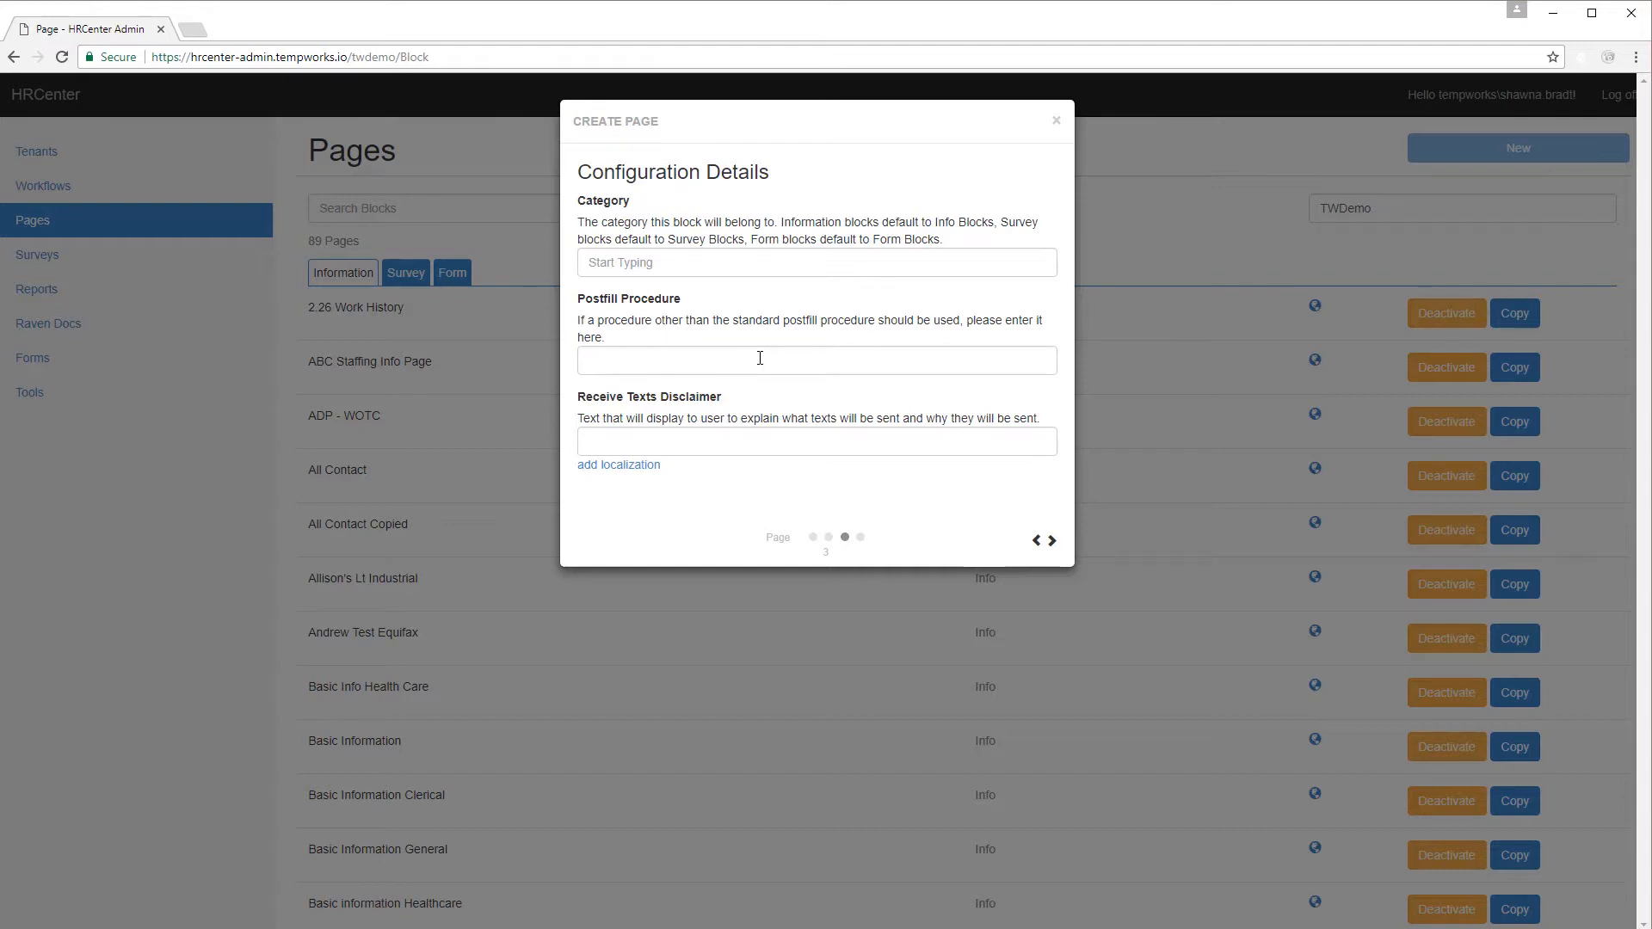
Add the disclaimer 'Standard text message rates apply. To unenroll in text updates, reply STOP.' and save the page.
left_click(726, 439)
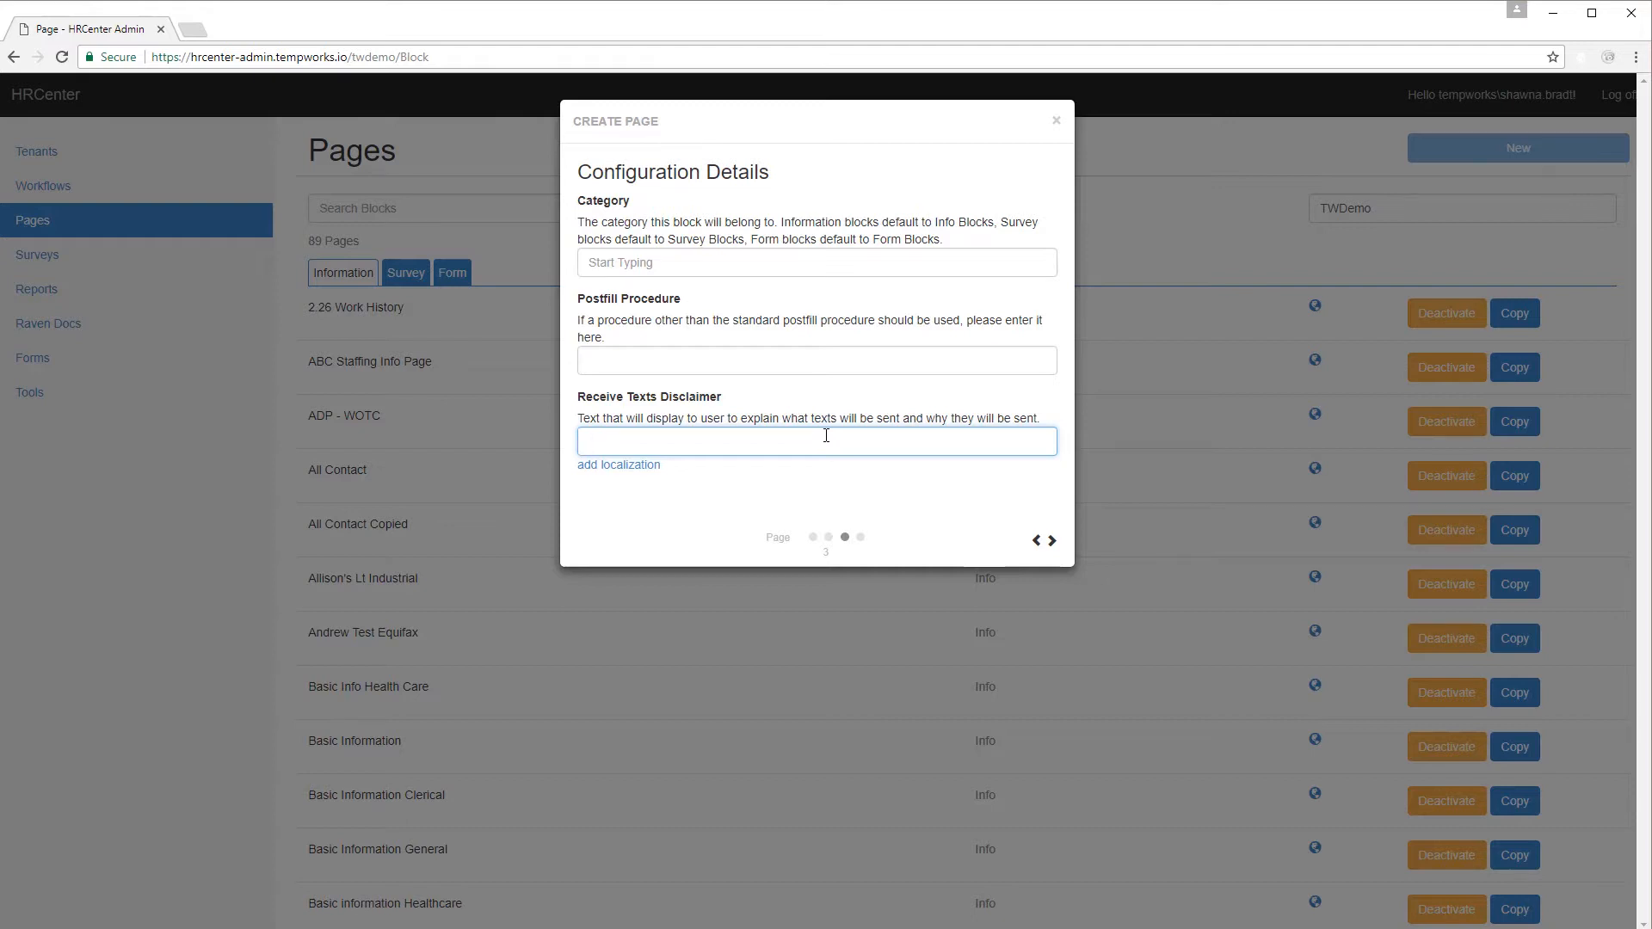
type("Standard text message rates apply. To unenroll in text up")
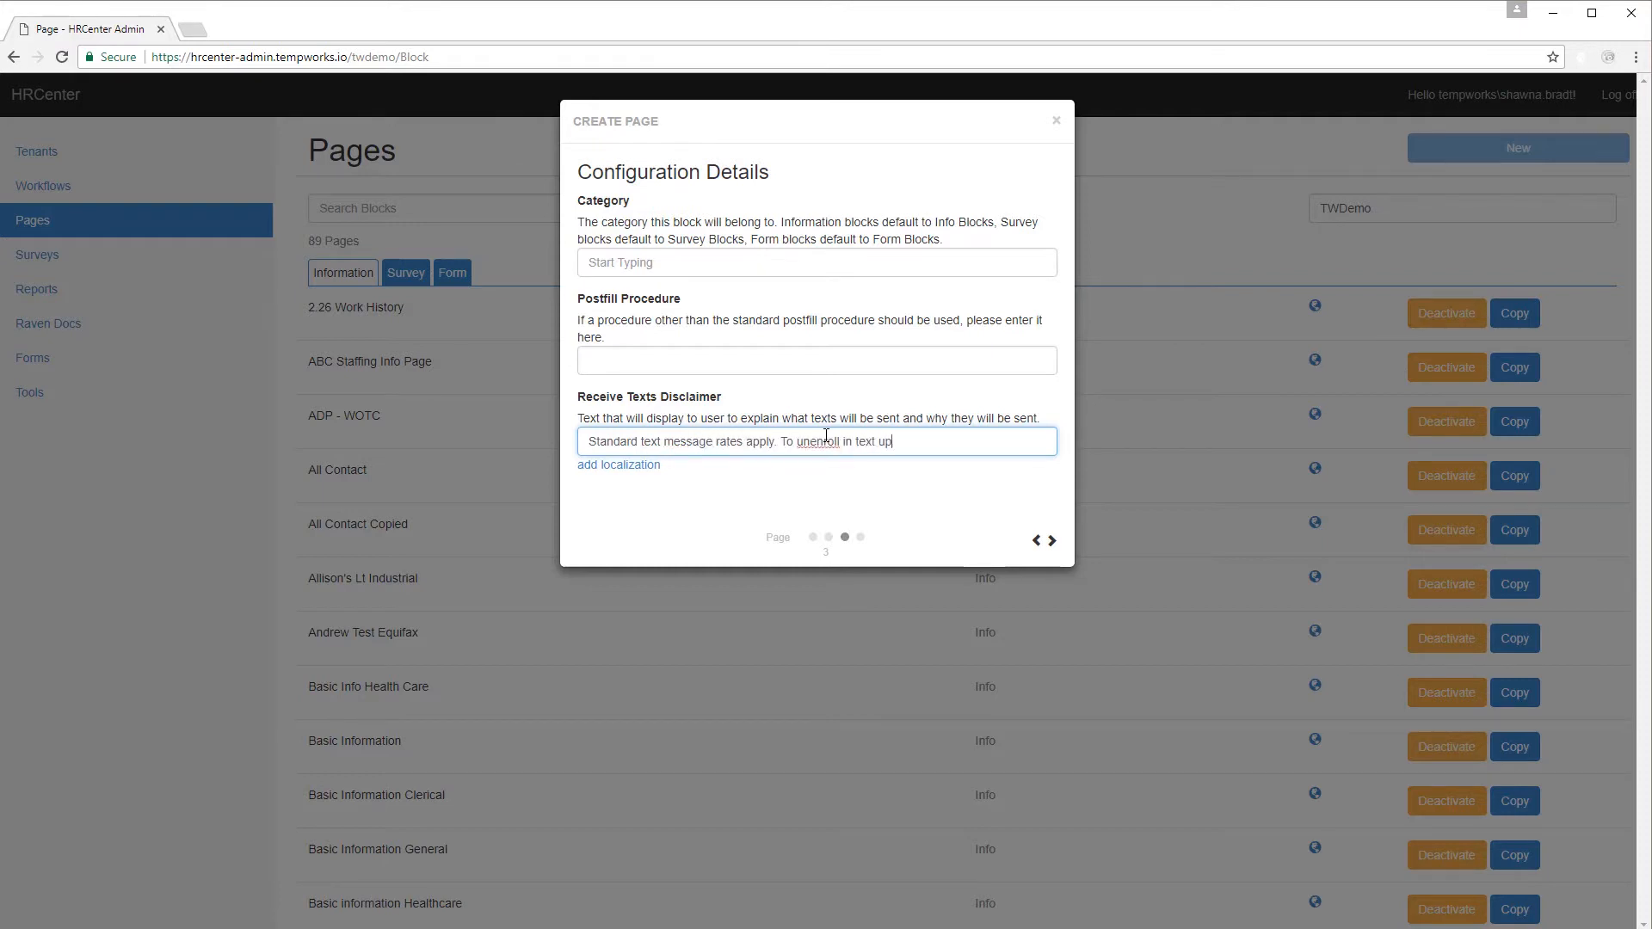
type("dates, reply STOP.")
left_click(987, 495)
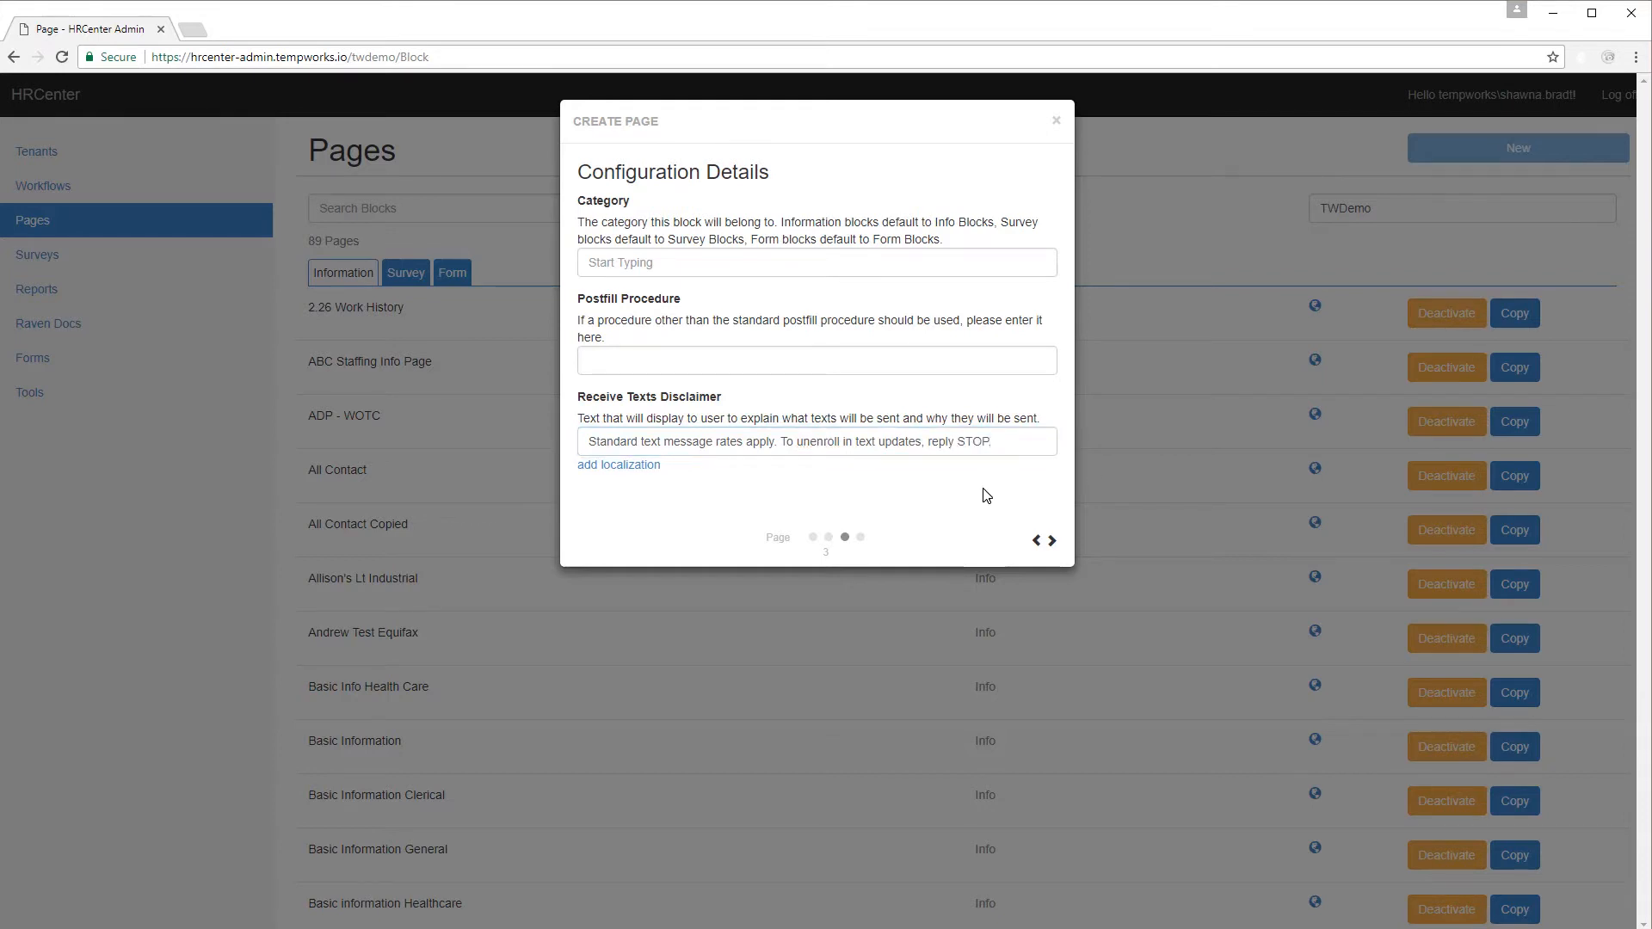
left_click(1052, 540)
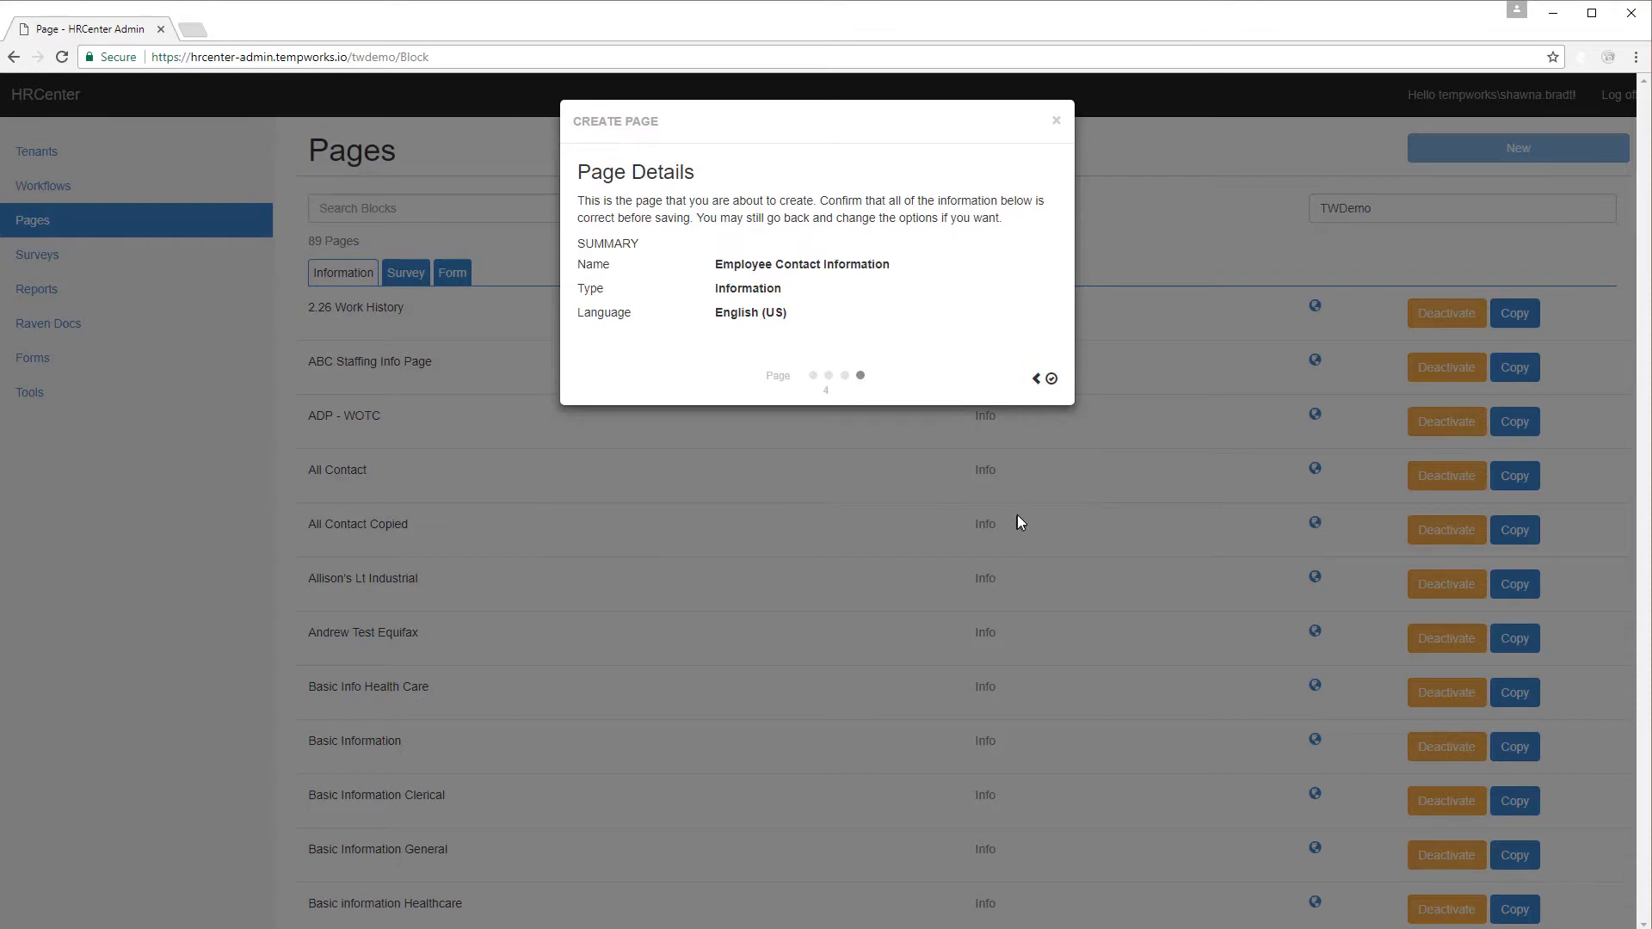
left_click(1052, 379)
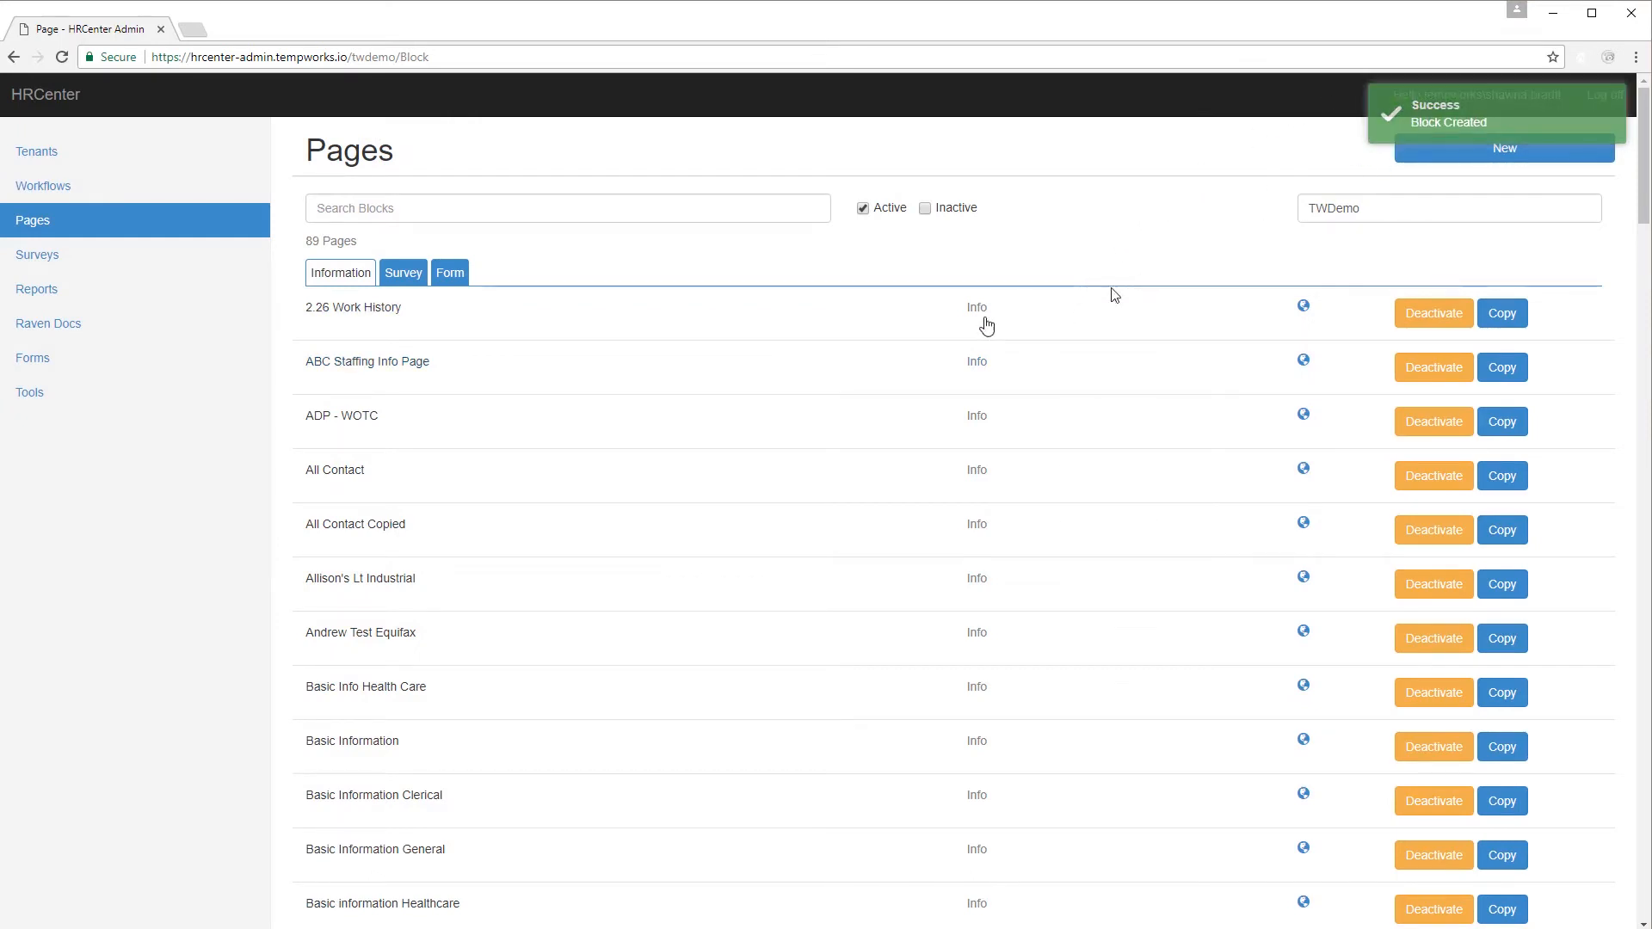
Edit the Basic Application workflow's Application Step and advance to its Assign Pages stage.
left_click(143, 197)
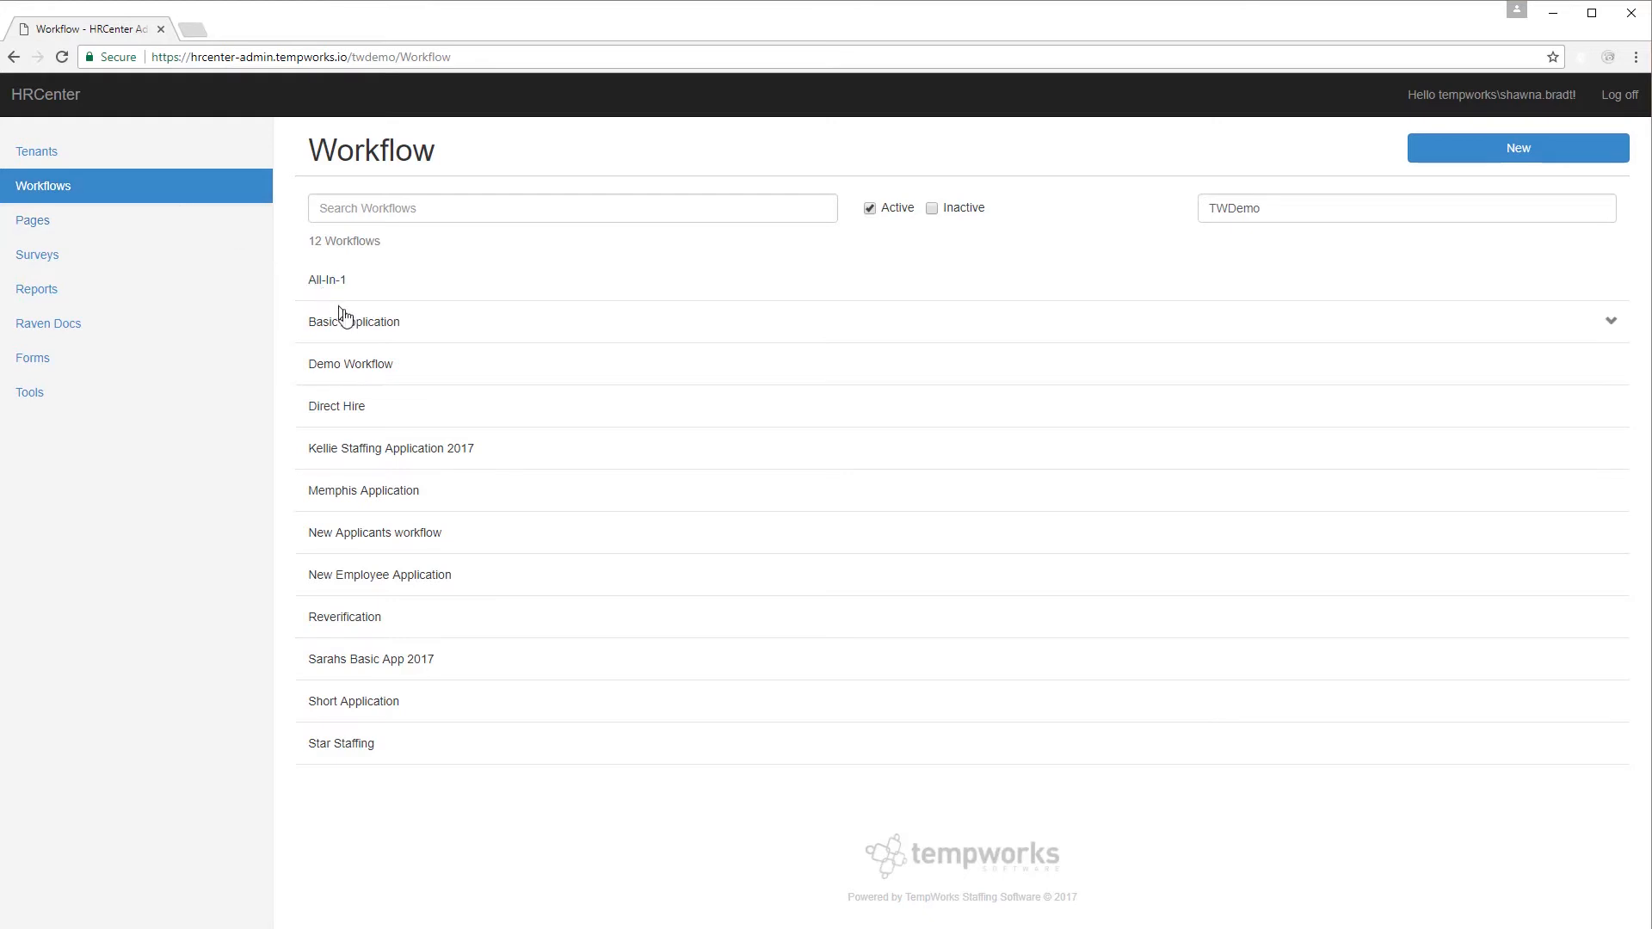
left_click(359, 332)
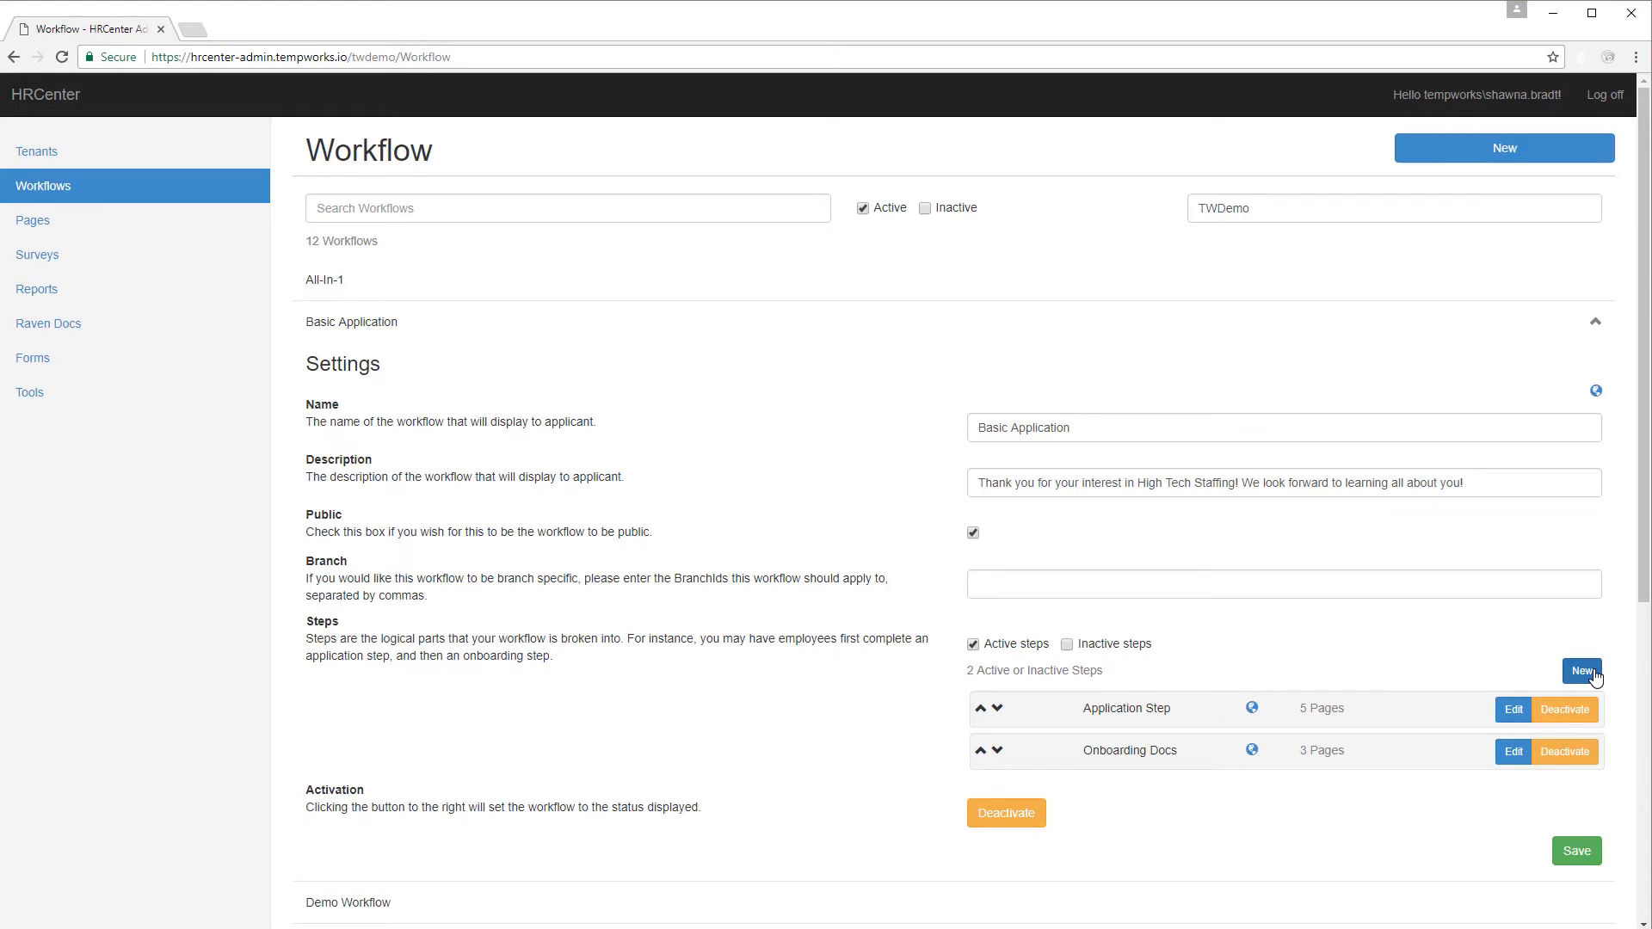
left_click(1519, 714)
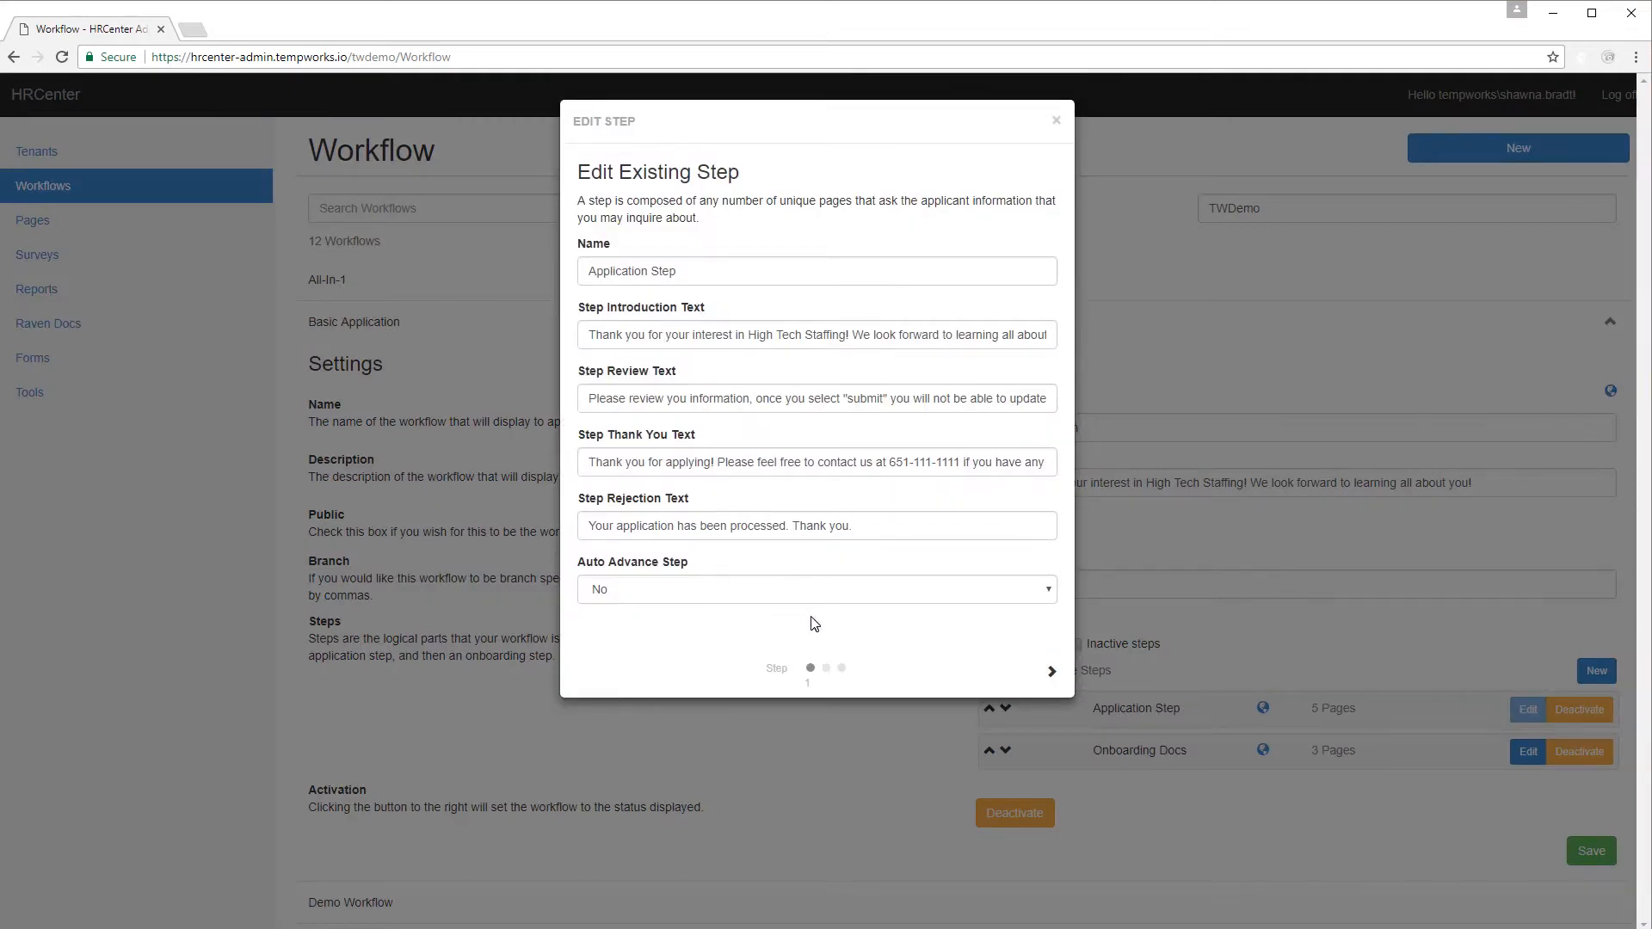
left_click(1055, 673)
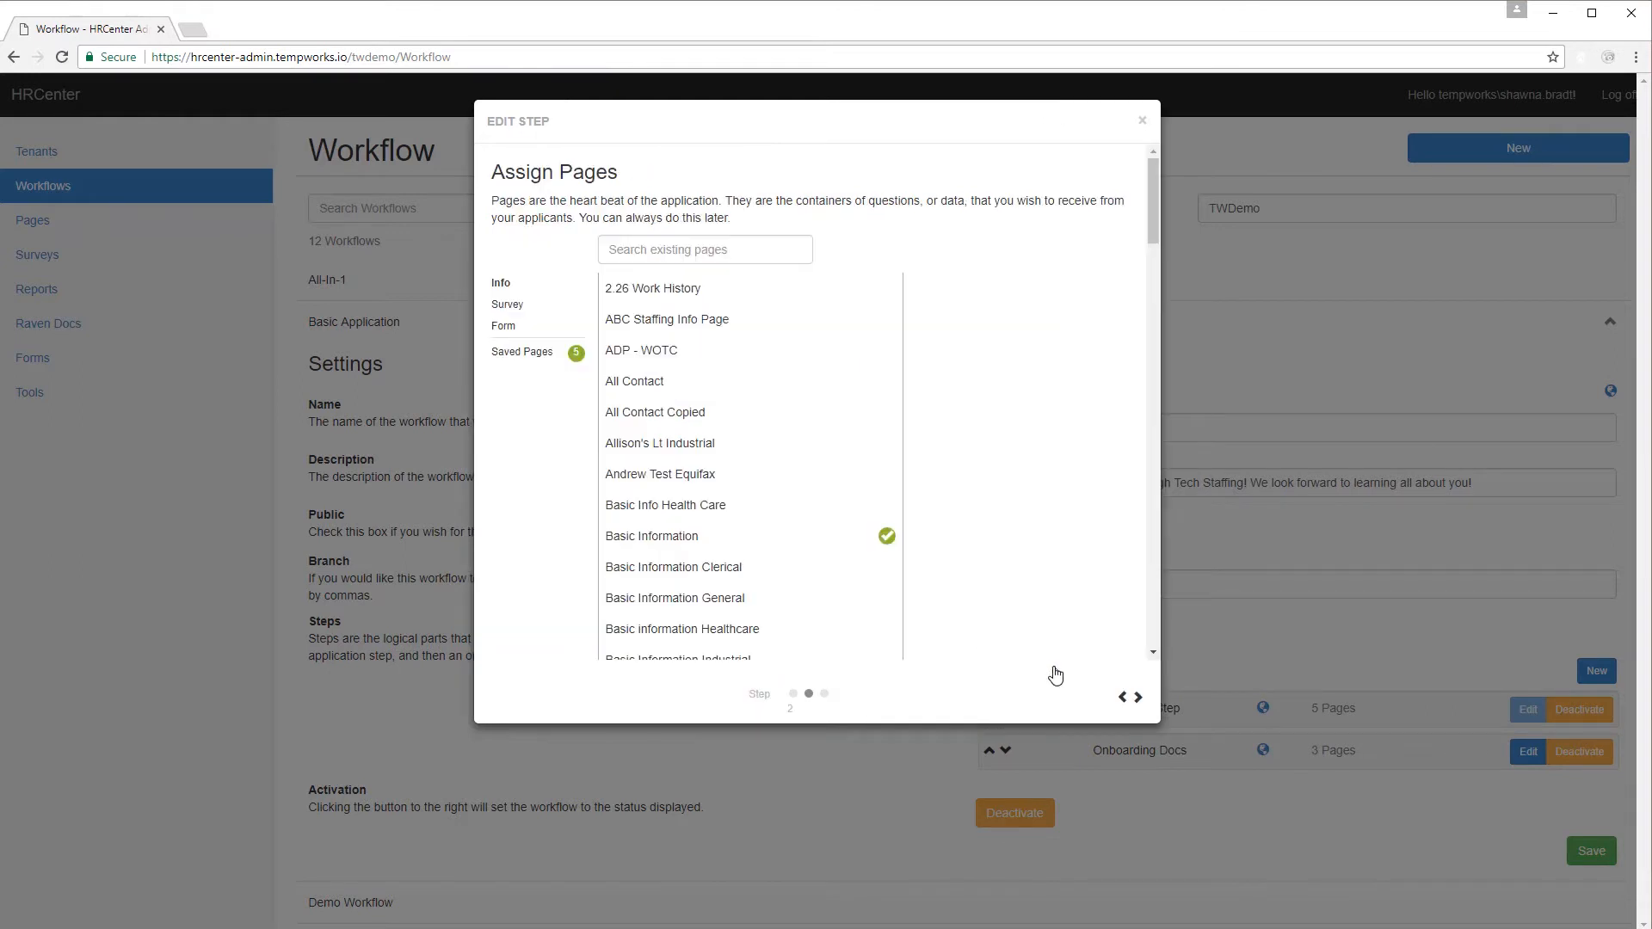
Add Employee Contact Information from the Info pages list to the Application Step.
left_click(542, 356)
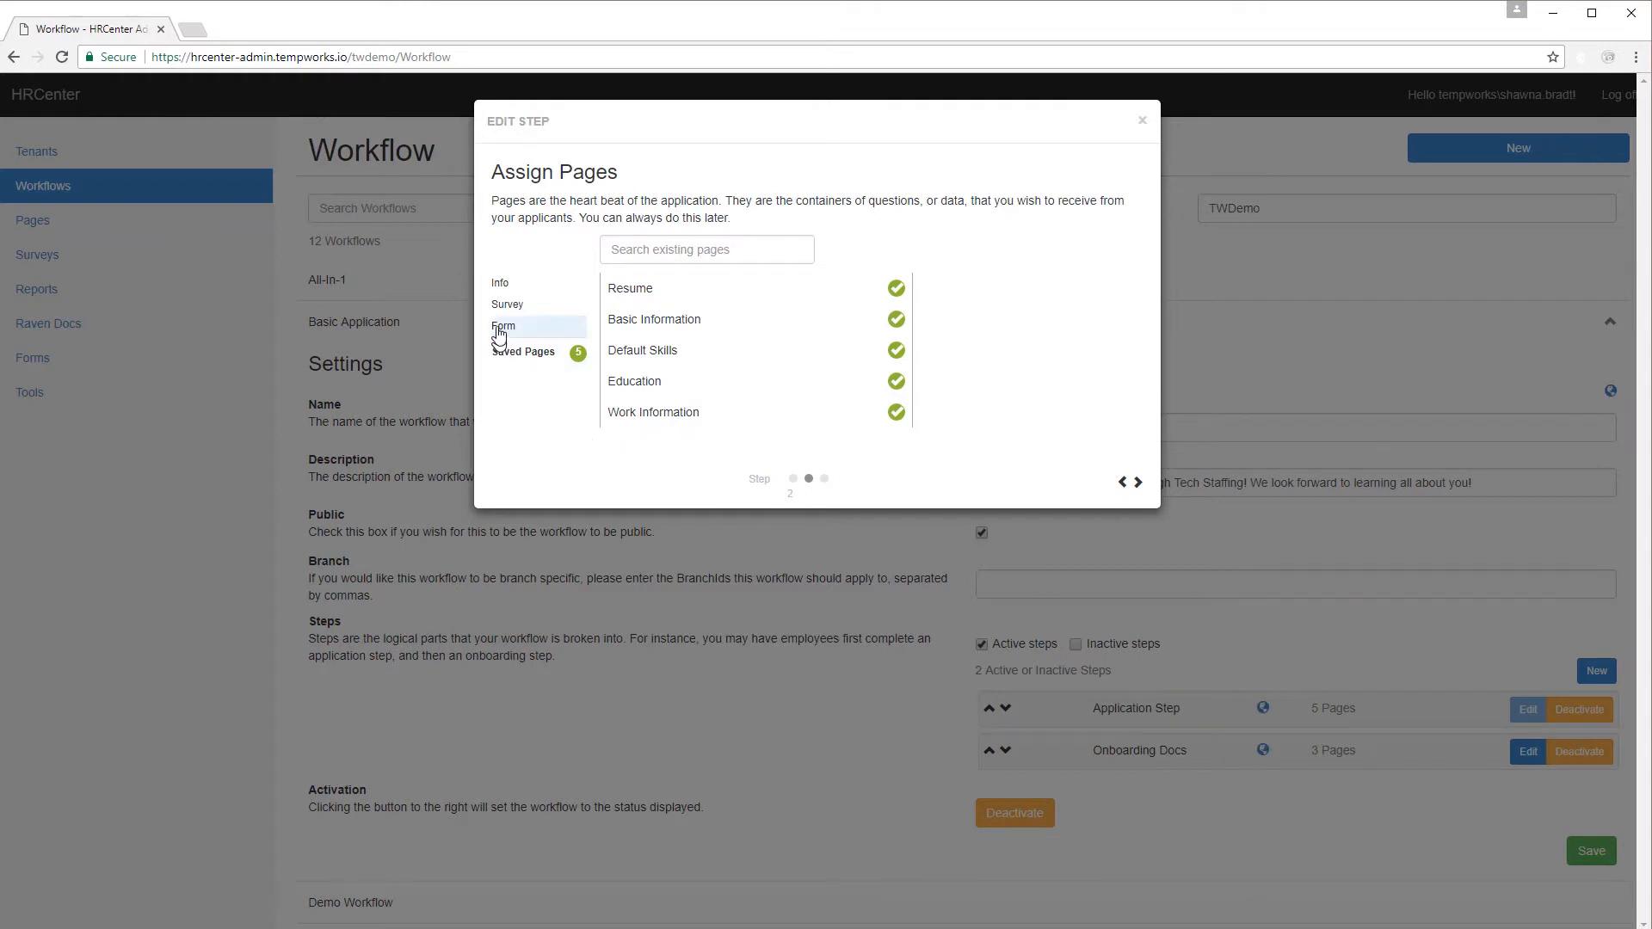
left_click(532, 289)
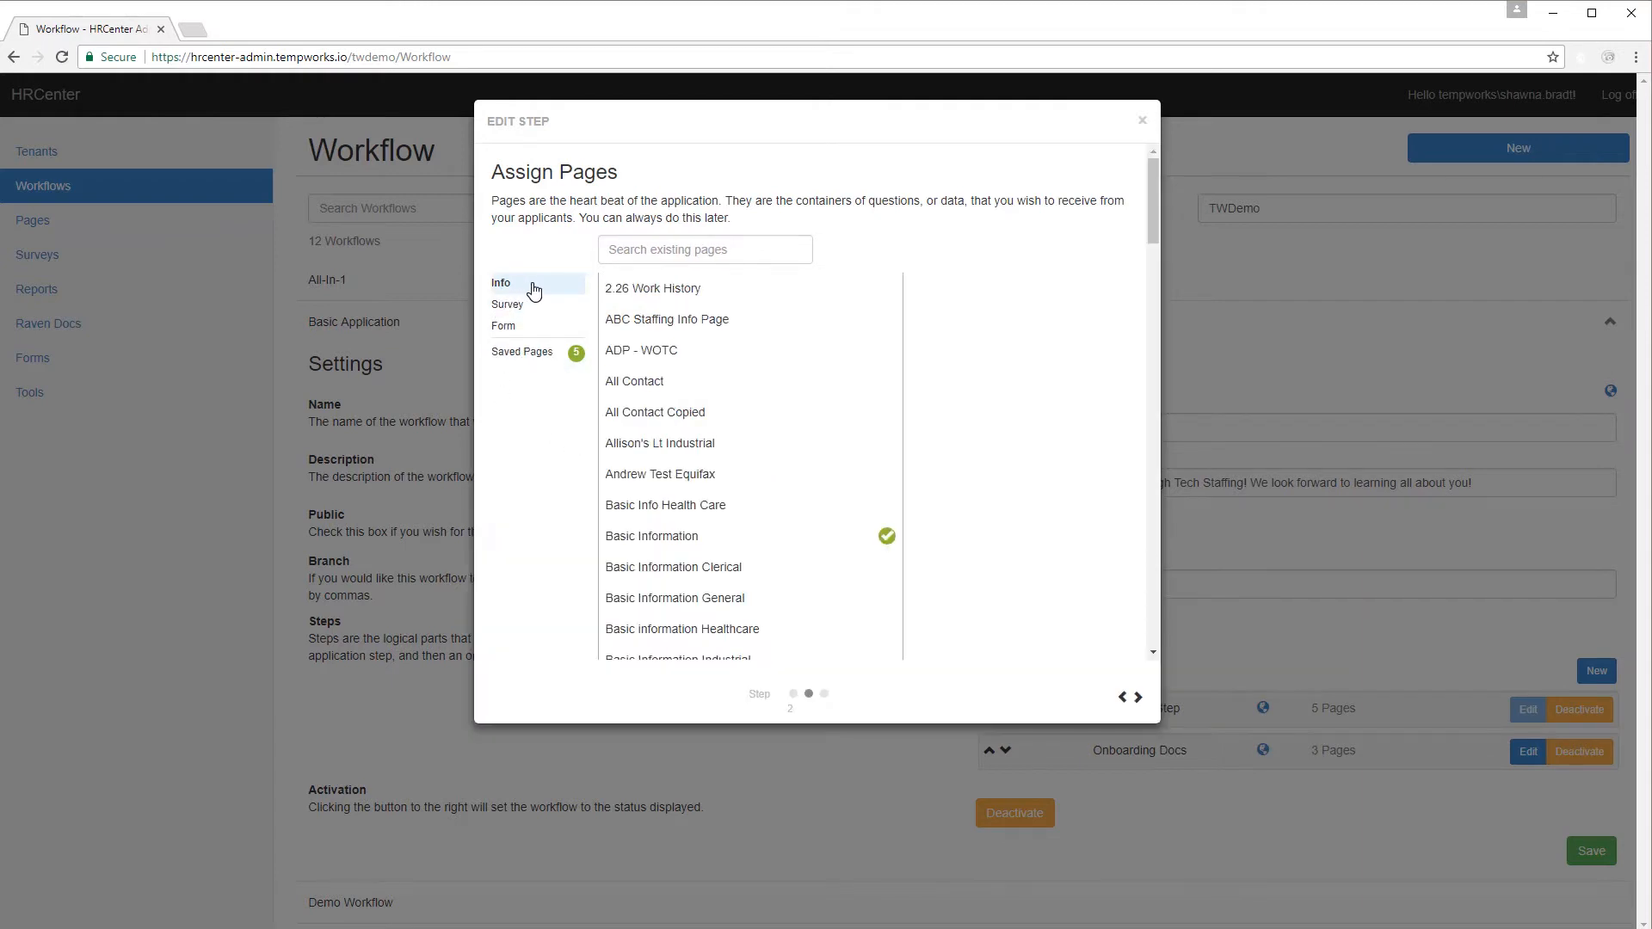
scroll(726, 361, "down", 6)
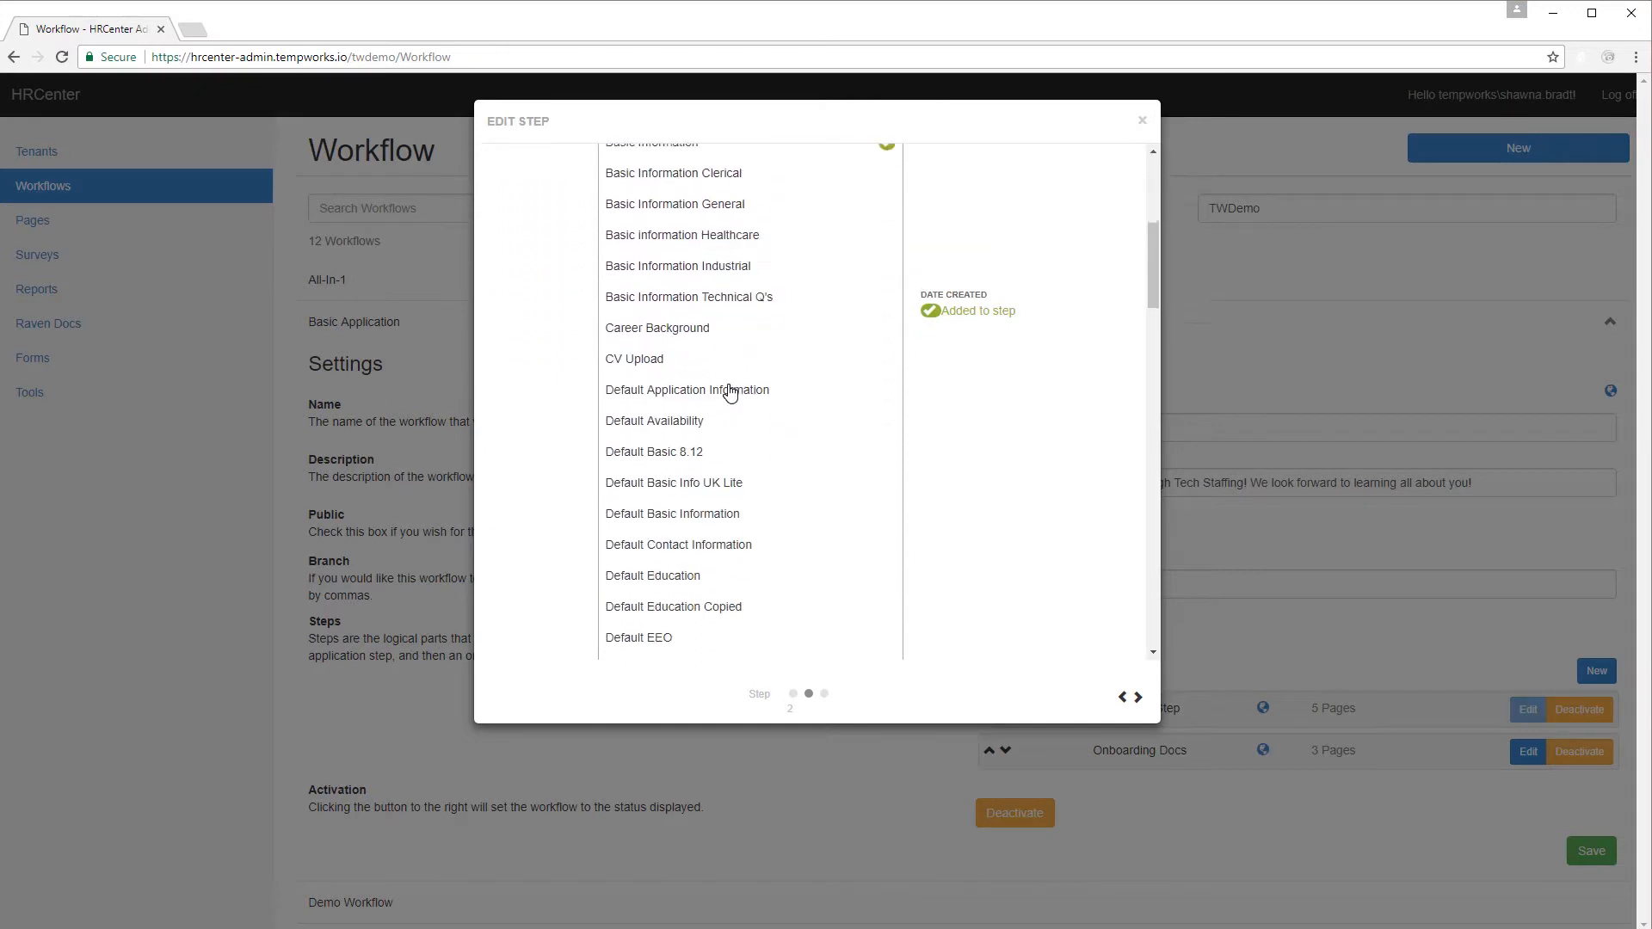
scroll(729, 391, "down", 12)
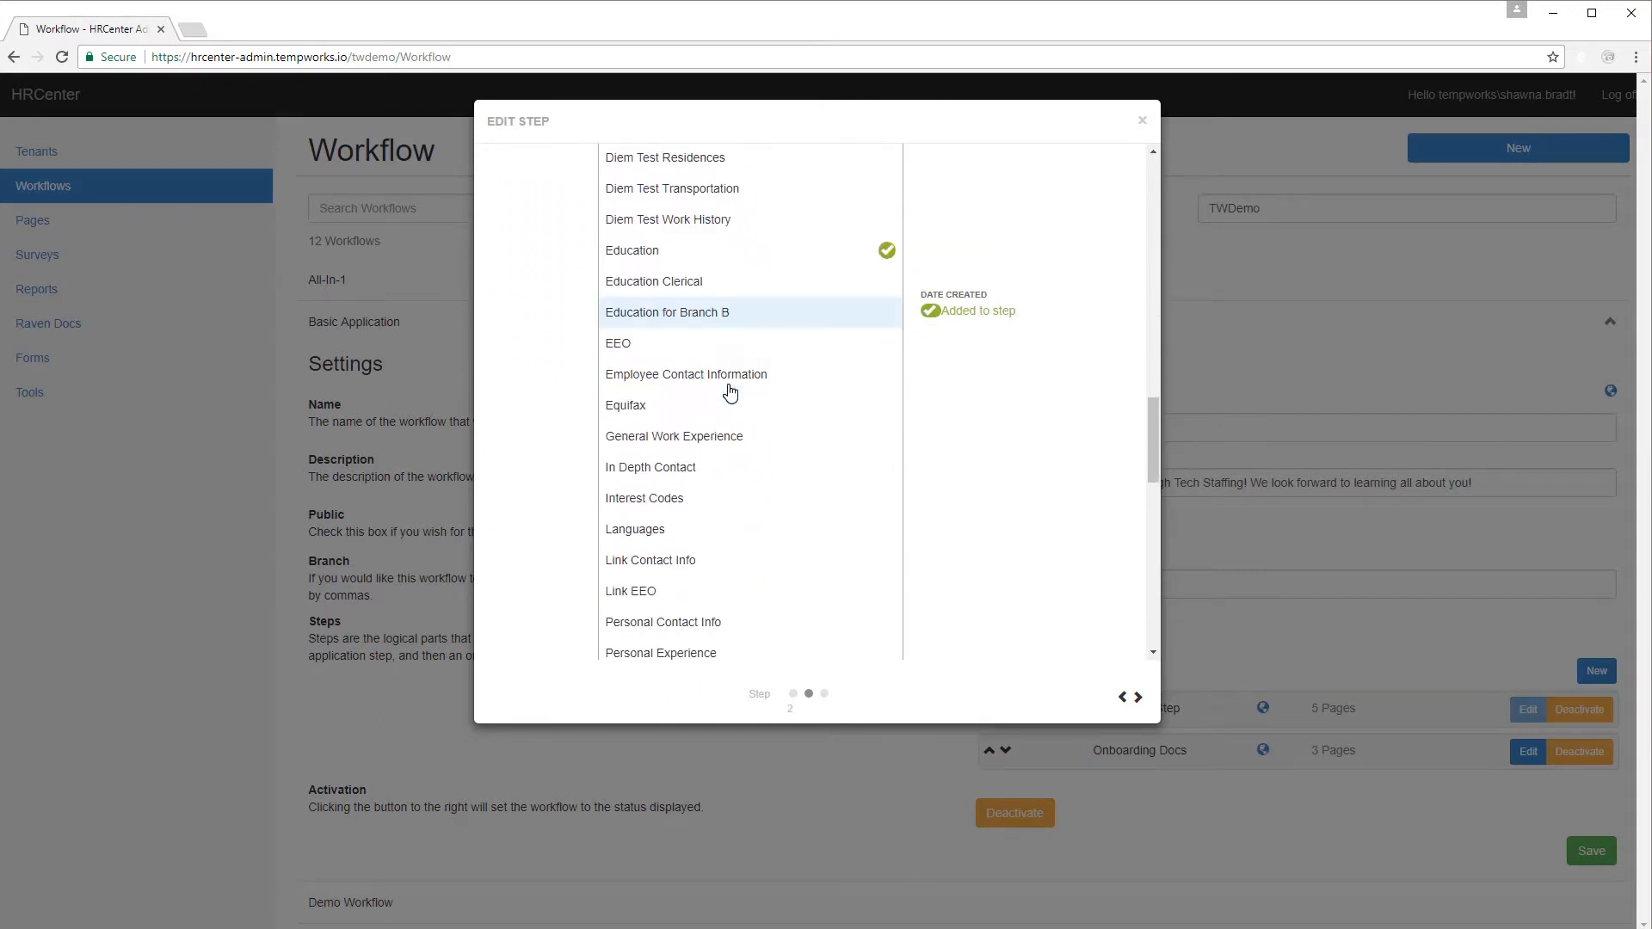
scroll(730, 393, "up", 1)
left_click(721, 467)
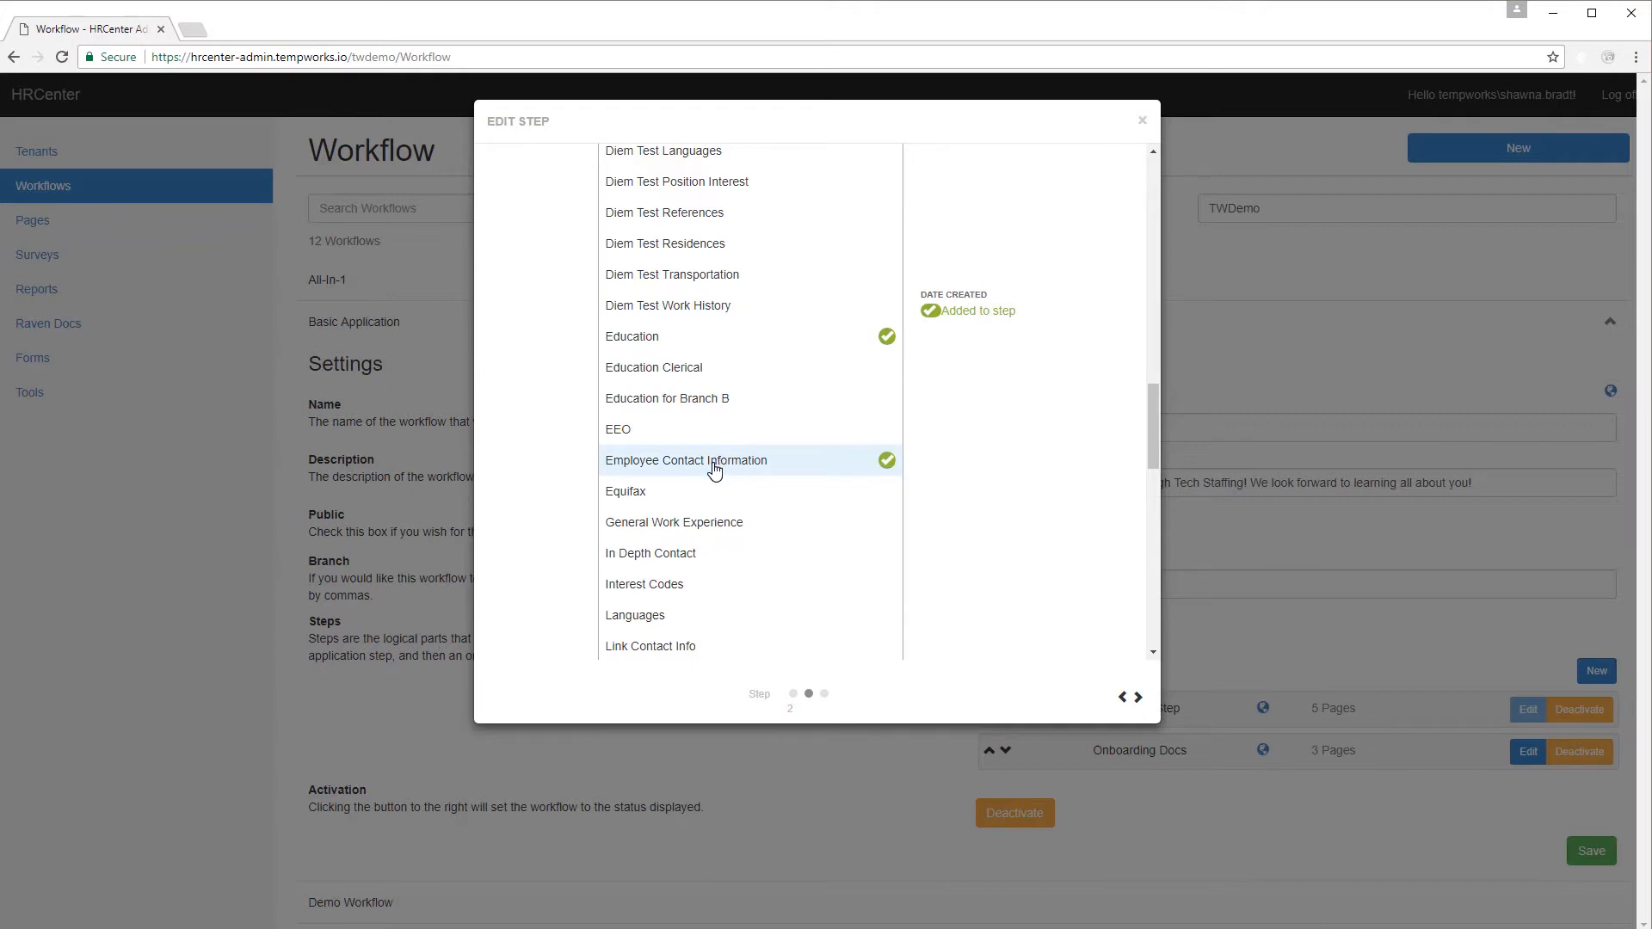
Move Employee Contact Information up three places to third position and save the step.
left_click(1139, 698)
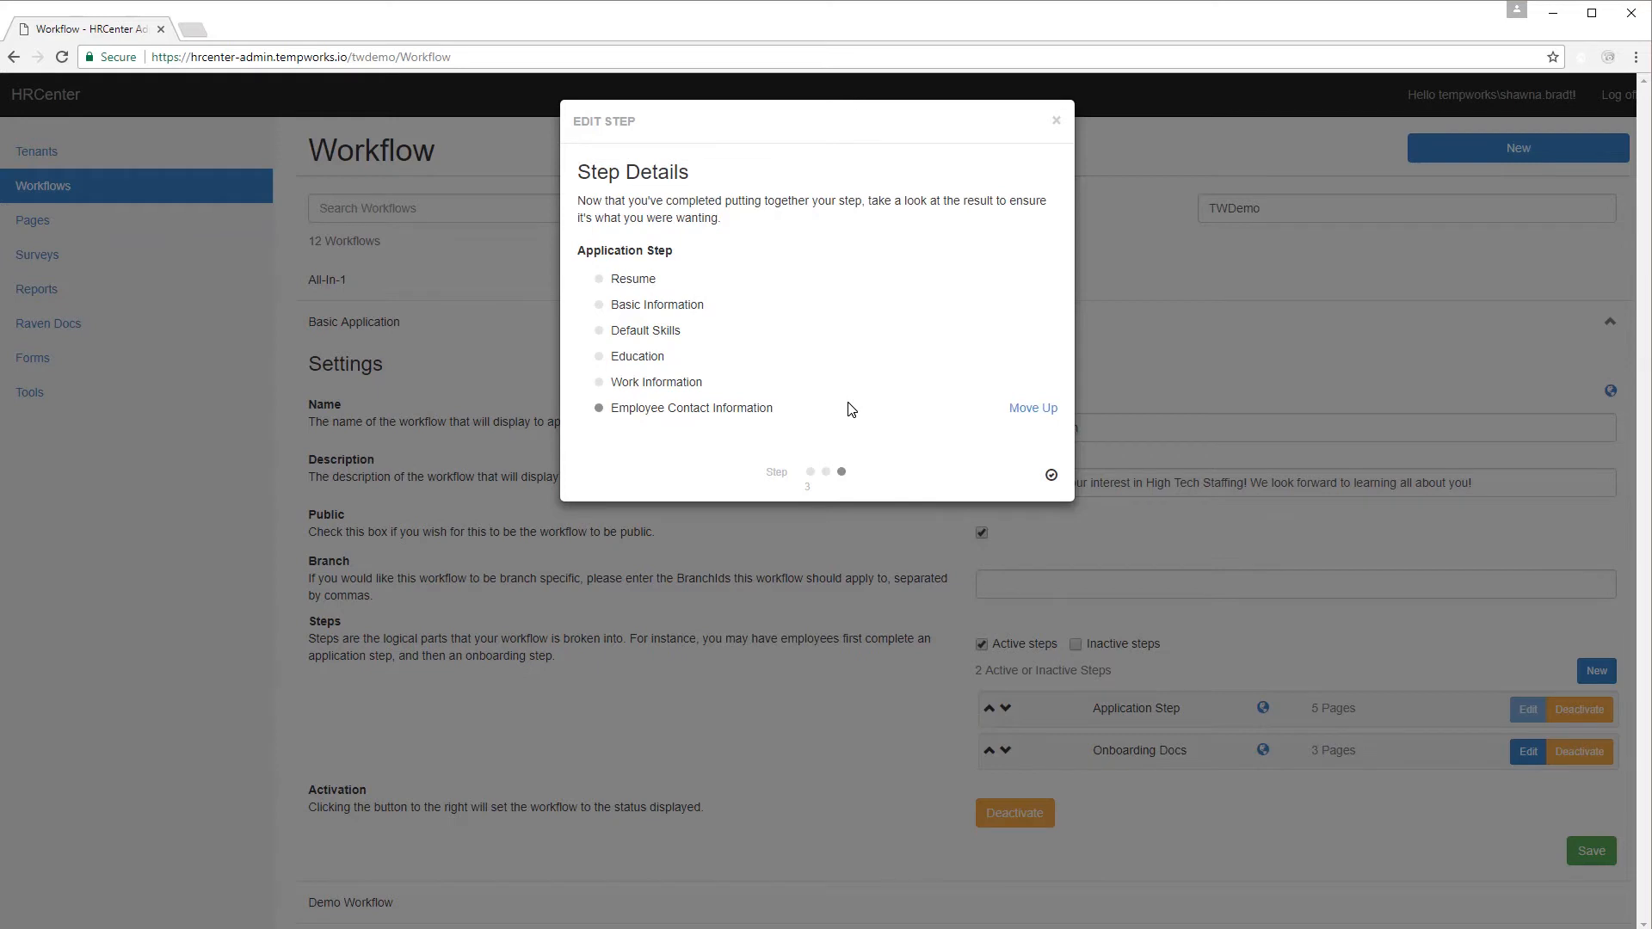
left_click(1036, 408)
left_click(960, 383)
left_click(958, 358)
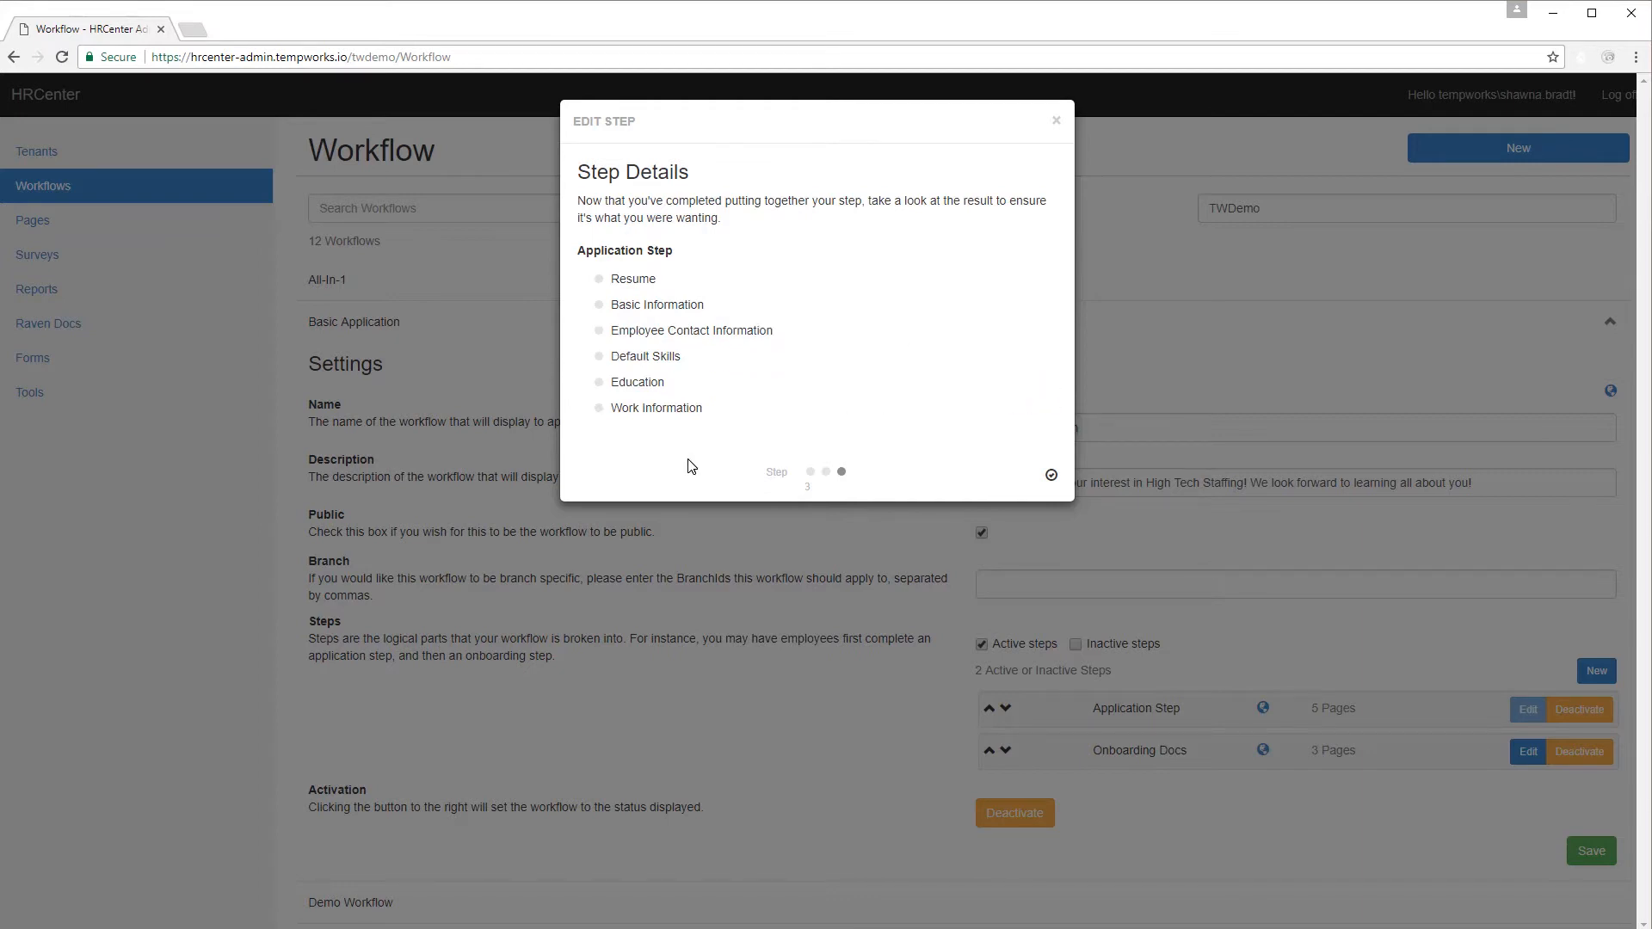
left_click(1051, 477)
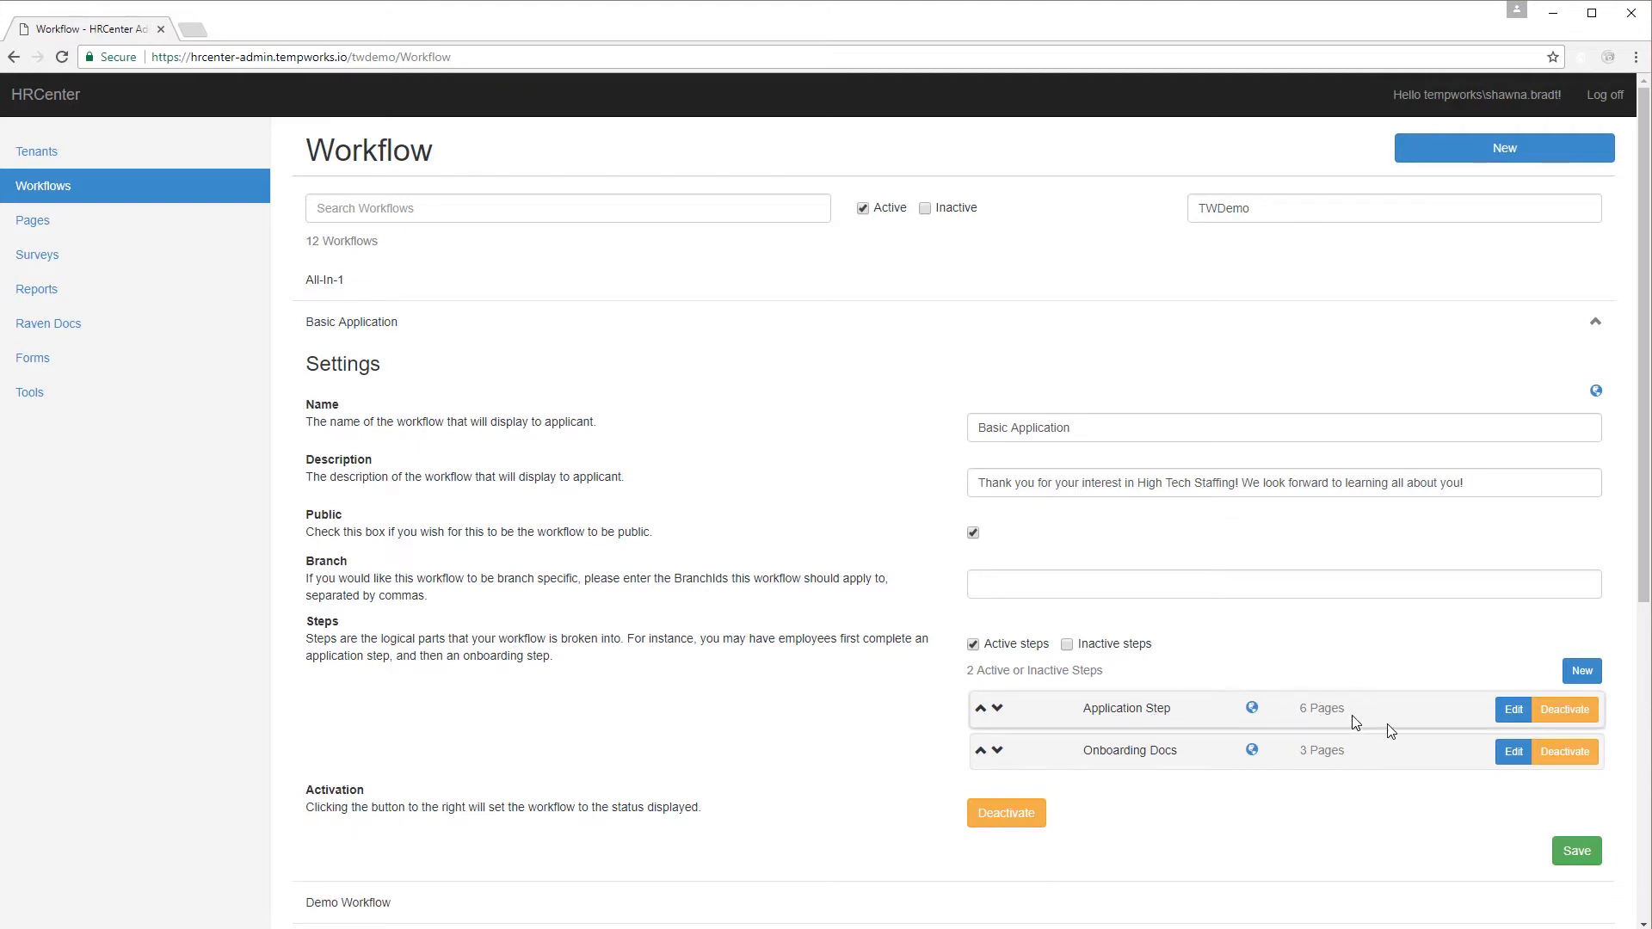
On the Apply Now site, start registering with branch Memphis SE and the Basic Application workflow.
left_click_drag(1651, 328, 363, 55)
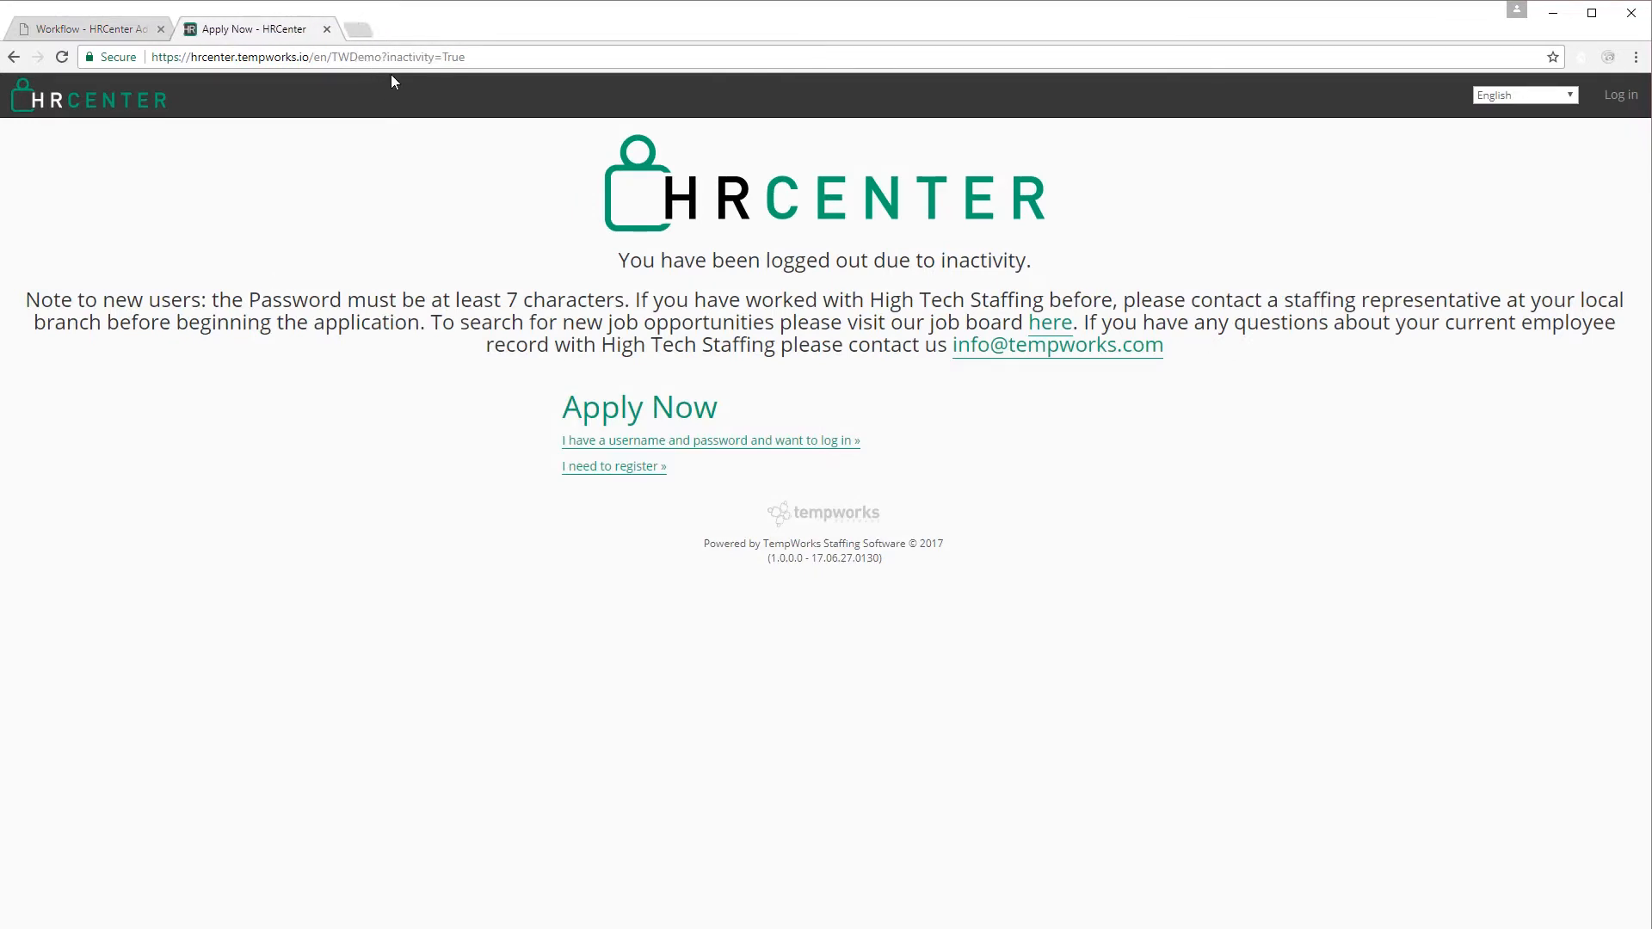
left_click(575, 468)
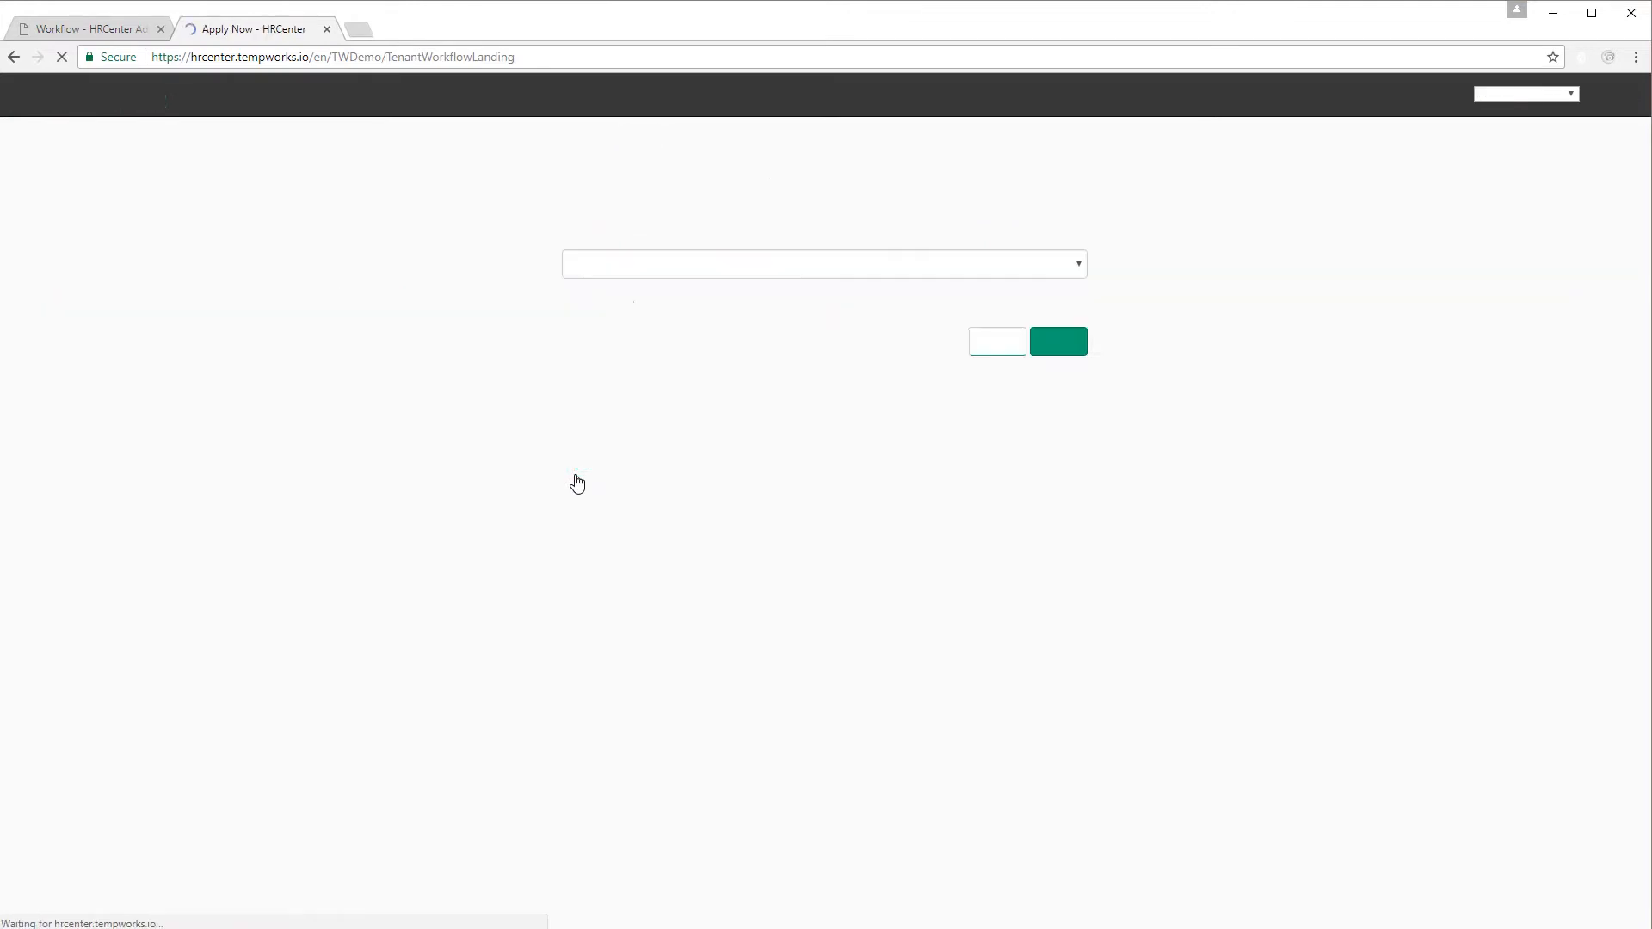
left_click(626, 364)
left_click(677, 527)
left_click(569, 461)
left_click(1074, 582)
Fill the registration form with the applicant's username, password, name, e-mail and ID number, then begin the application.
key("Tab")
type("•••••••")
key("Tab")
type("•••••••")
key("Tab")
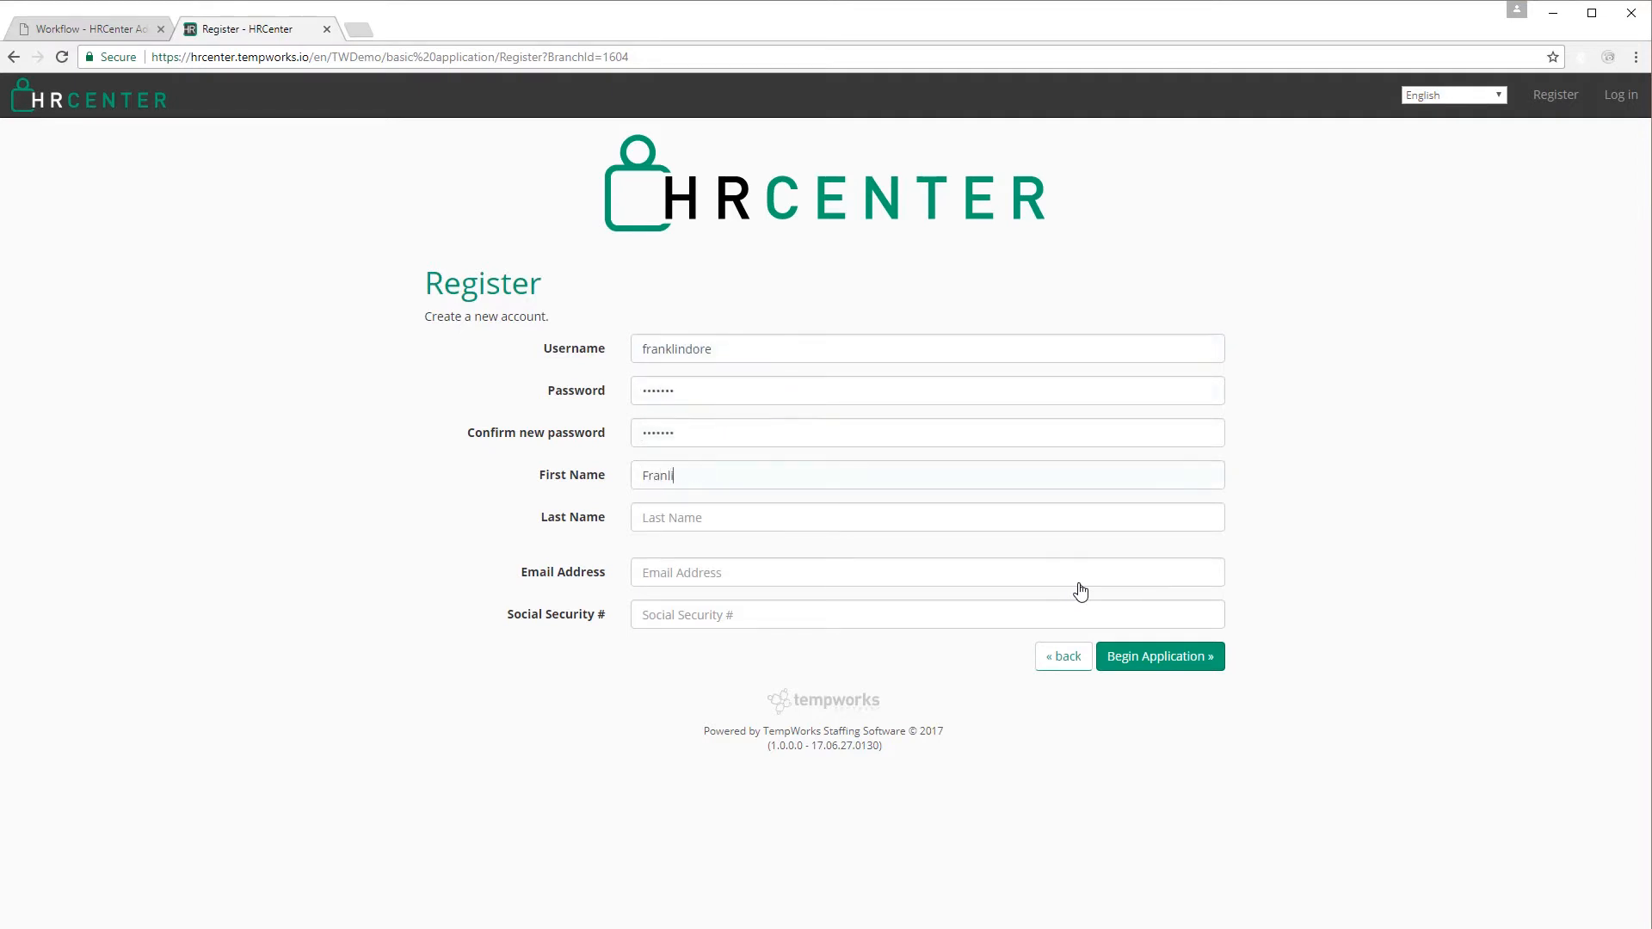
key("Tab")
key("Tab")
key("Tab")
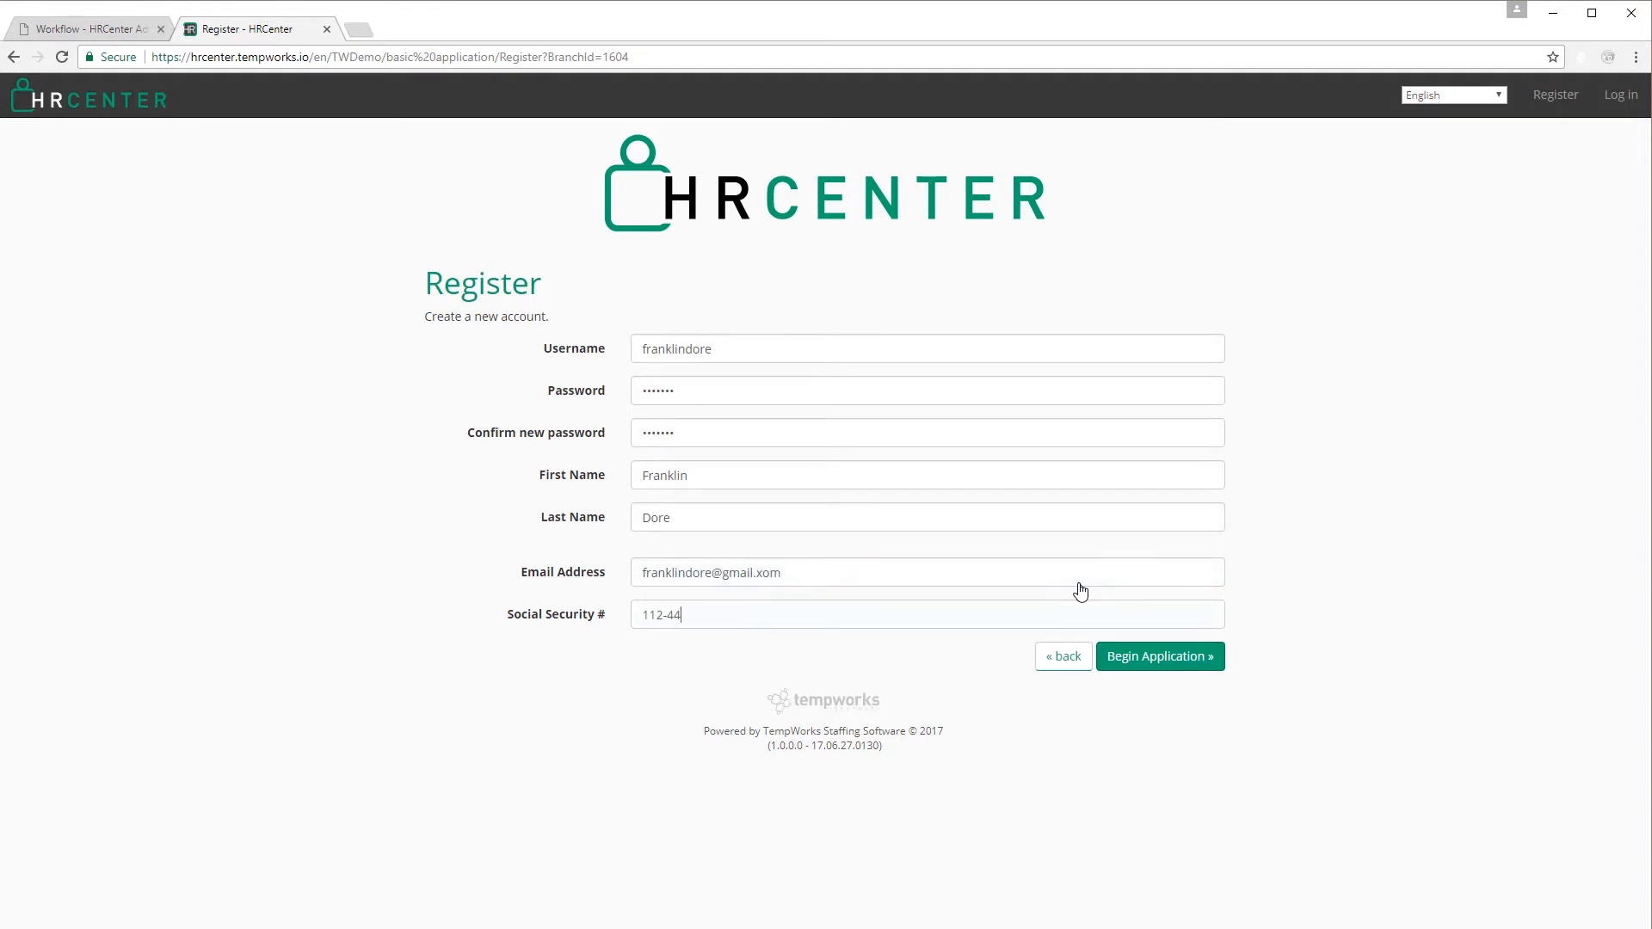
left_click(1205, 669)
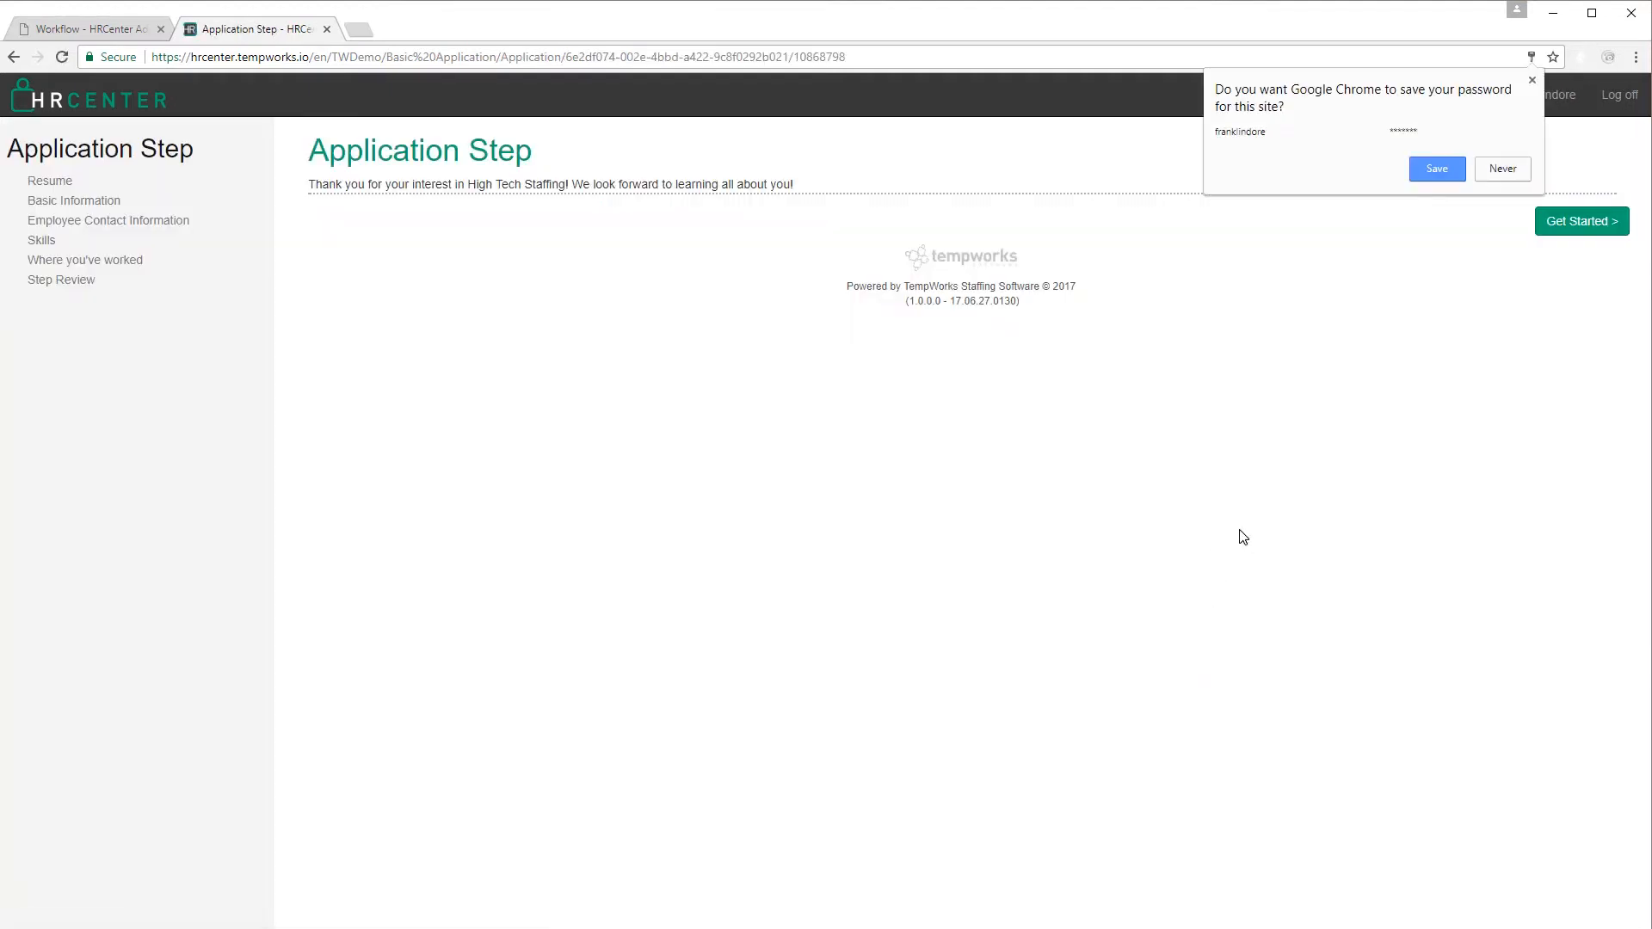
Start the application and on Employee Contact Information enter the applicant's phone as a voice-and-text cell.
left_click(1532, 80)
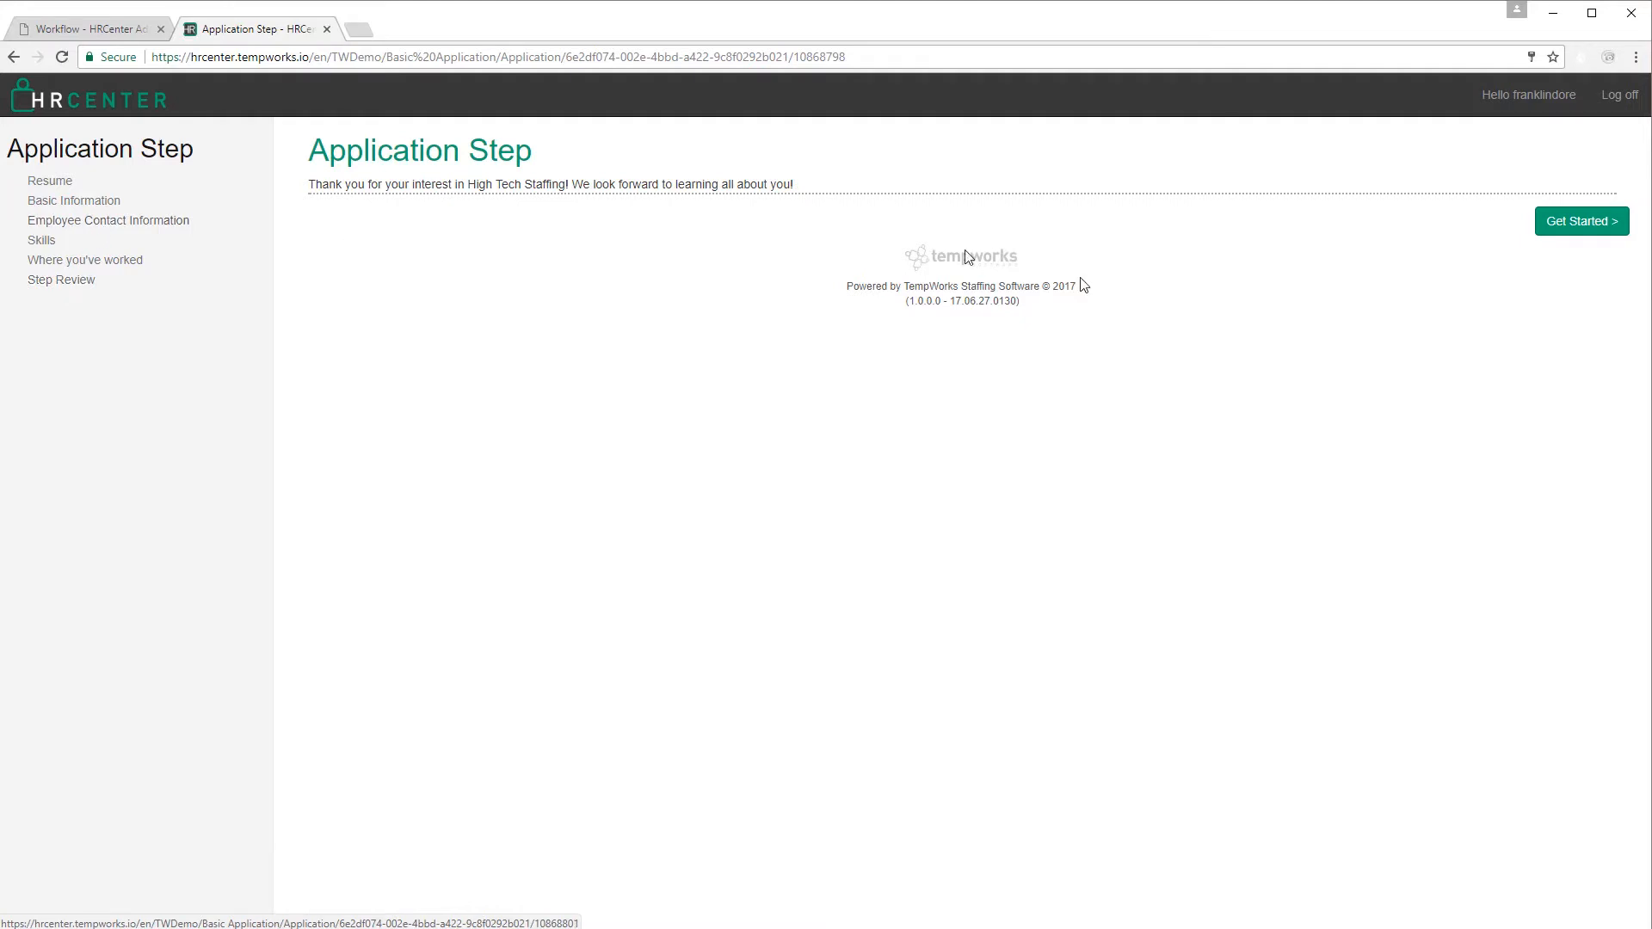
left_click(1552, 223)
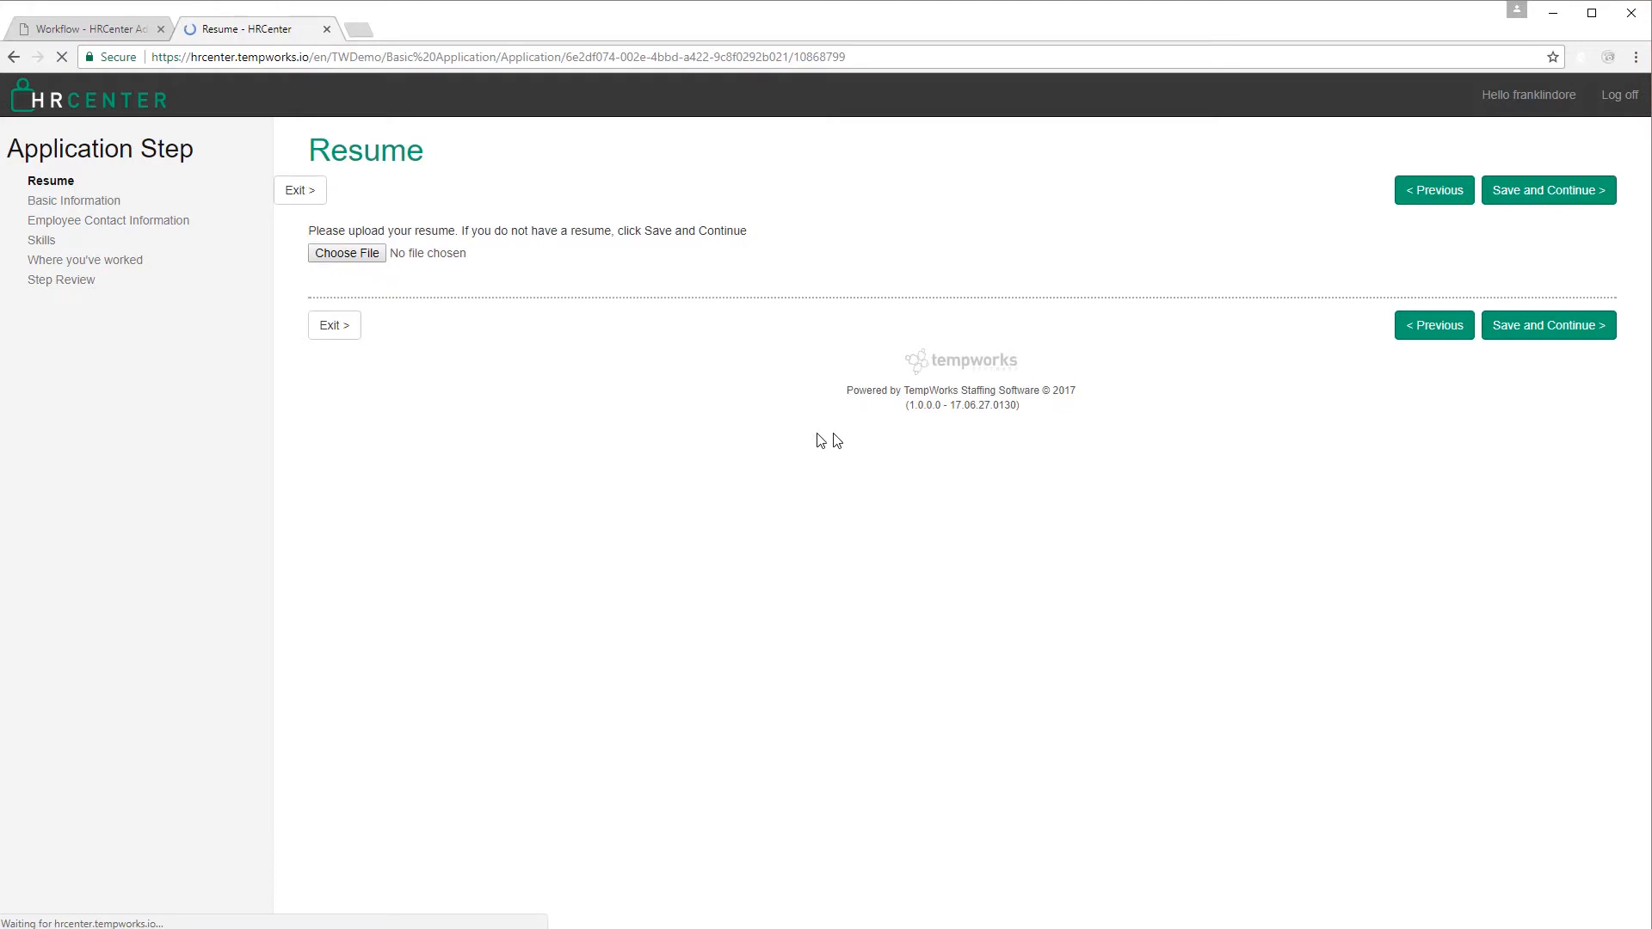
left_click(169, 222)
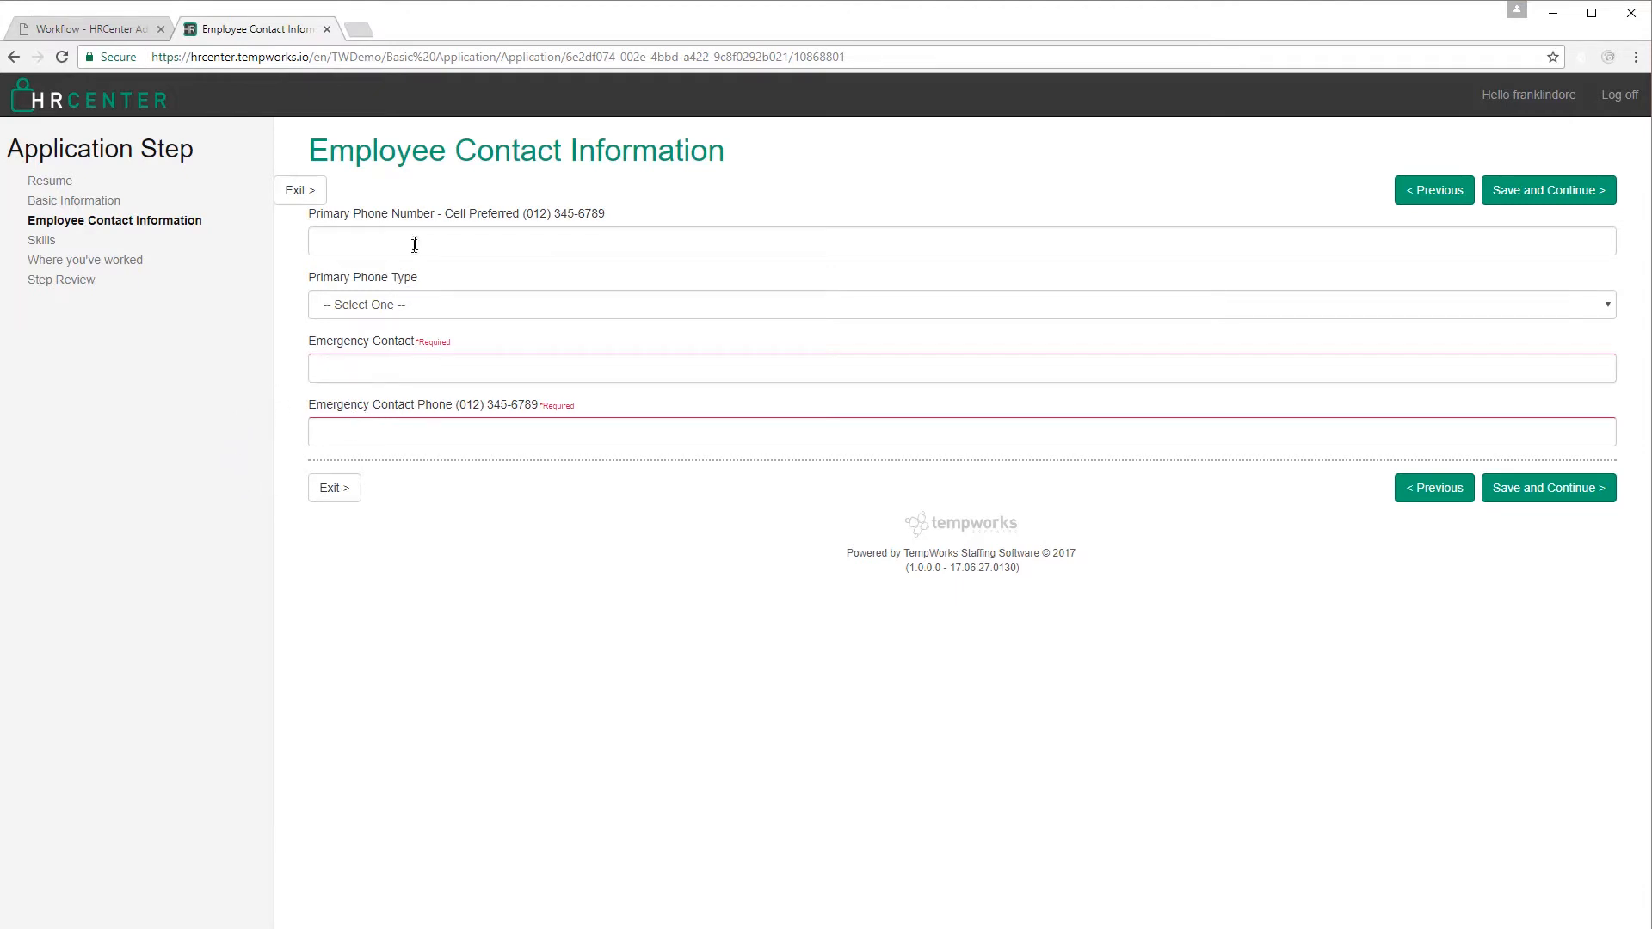
left_click(431, 305)
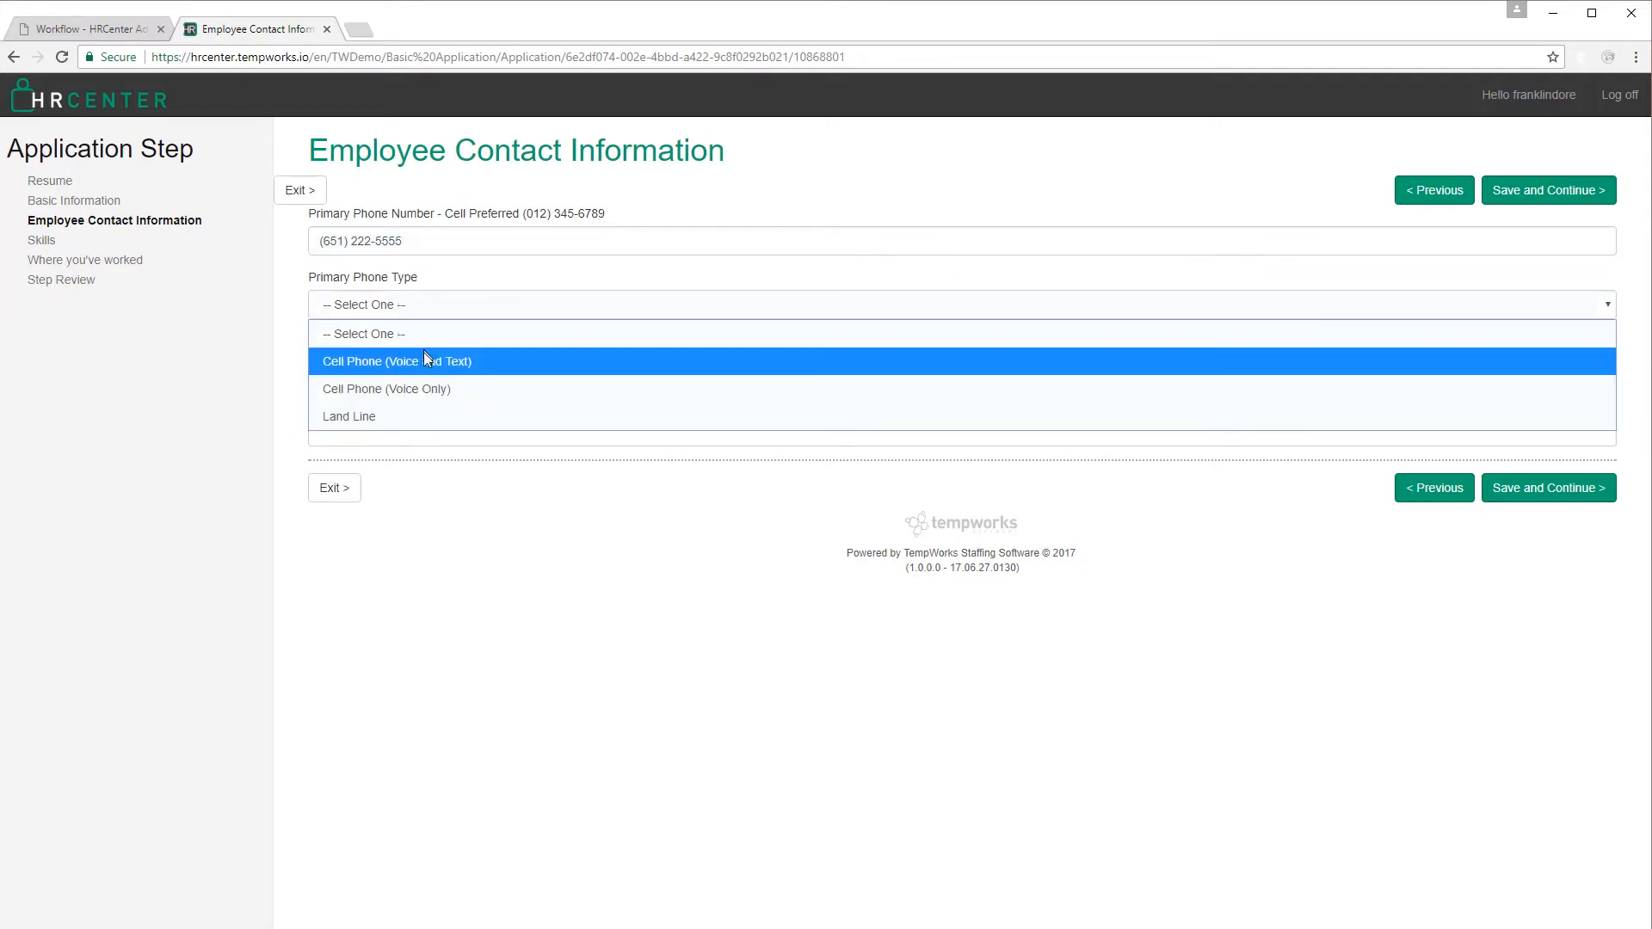
left_click(417, 396)
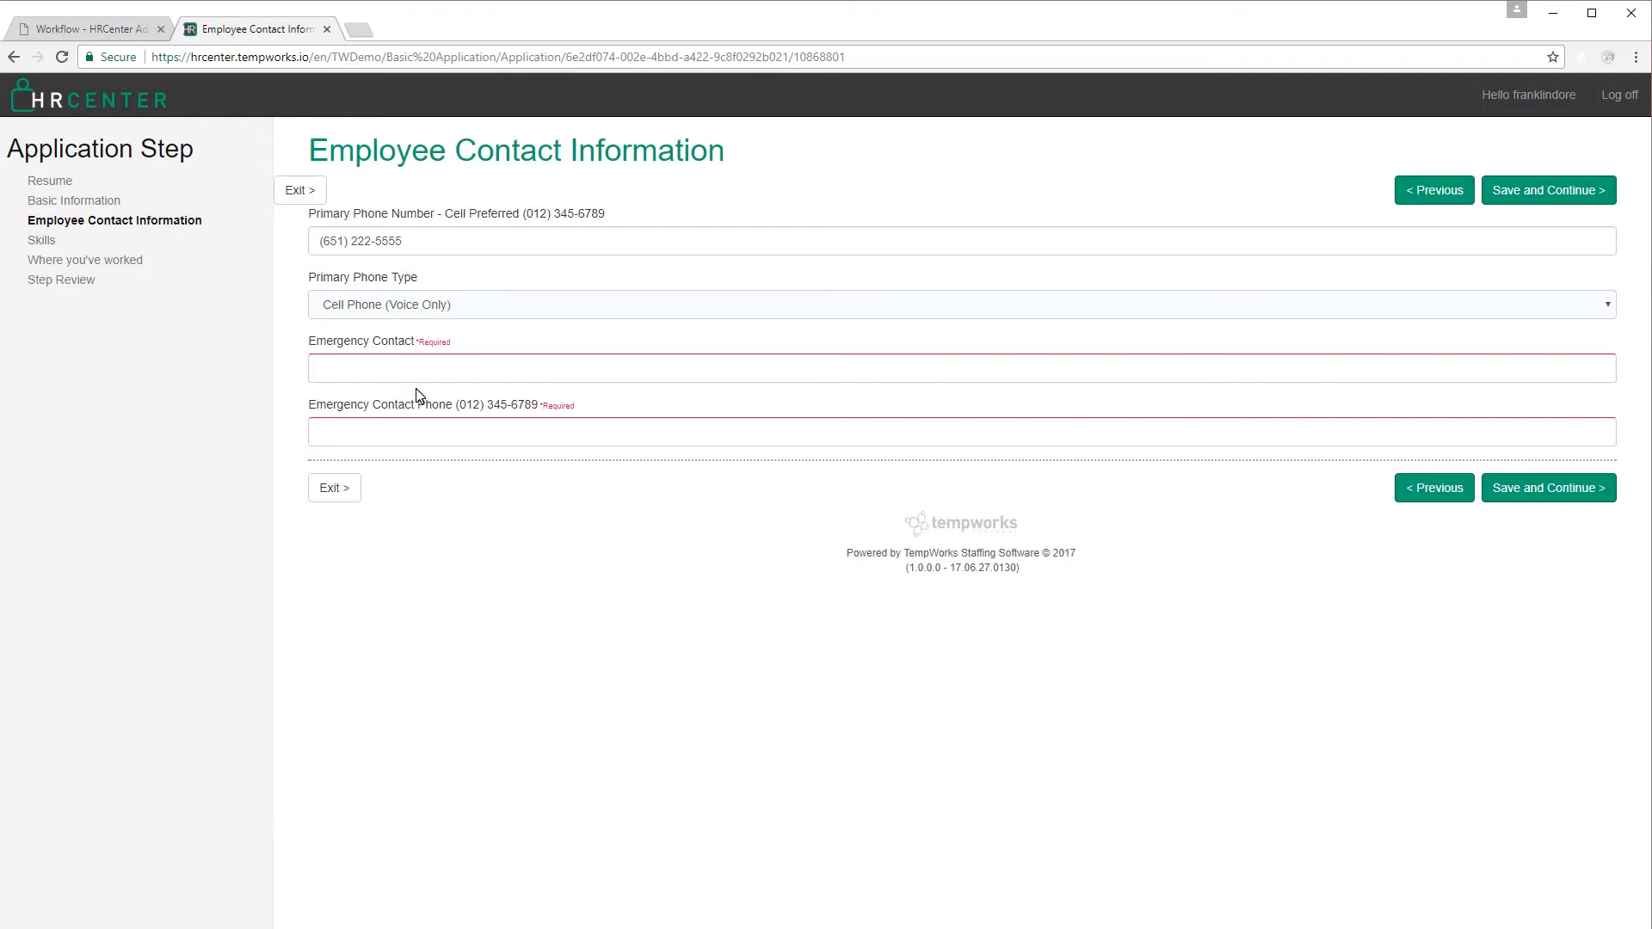
left_click(446, 310)
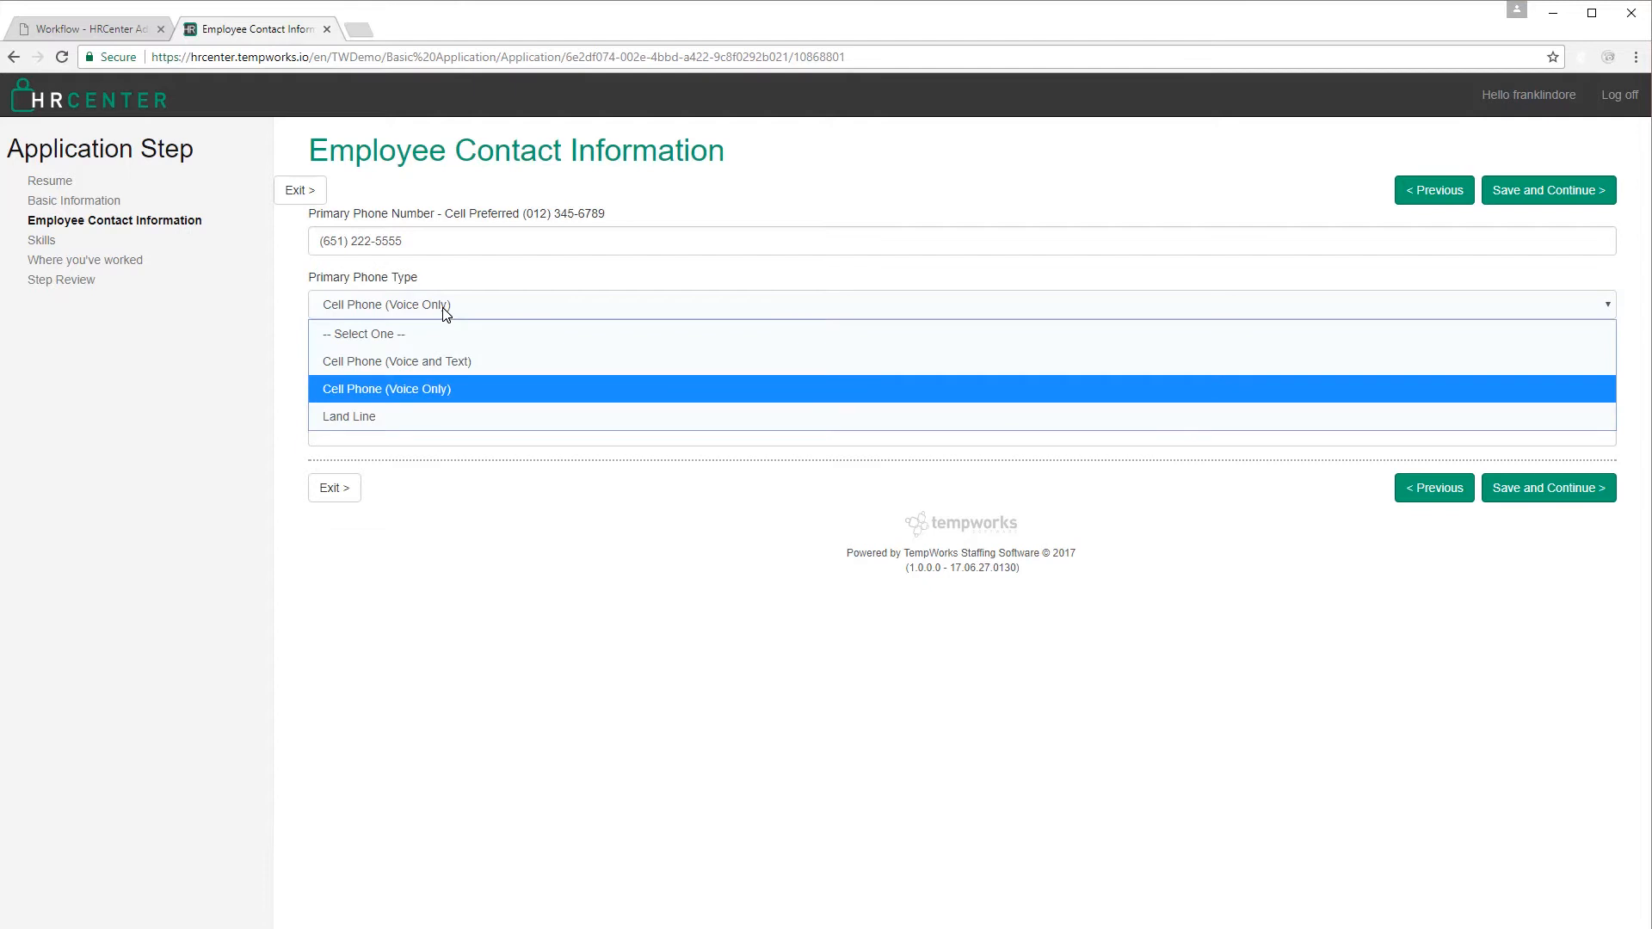
left_click(447, 361)
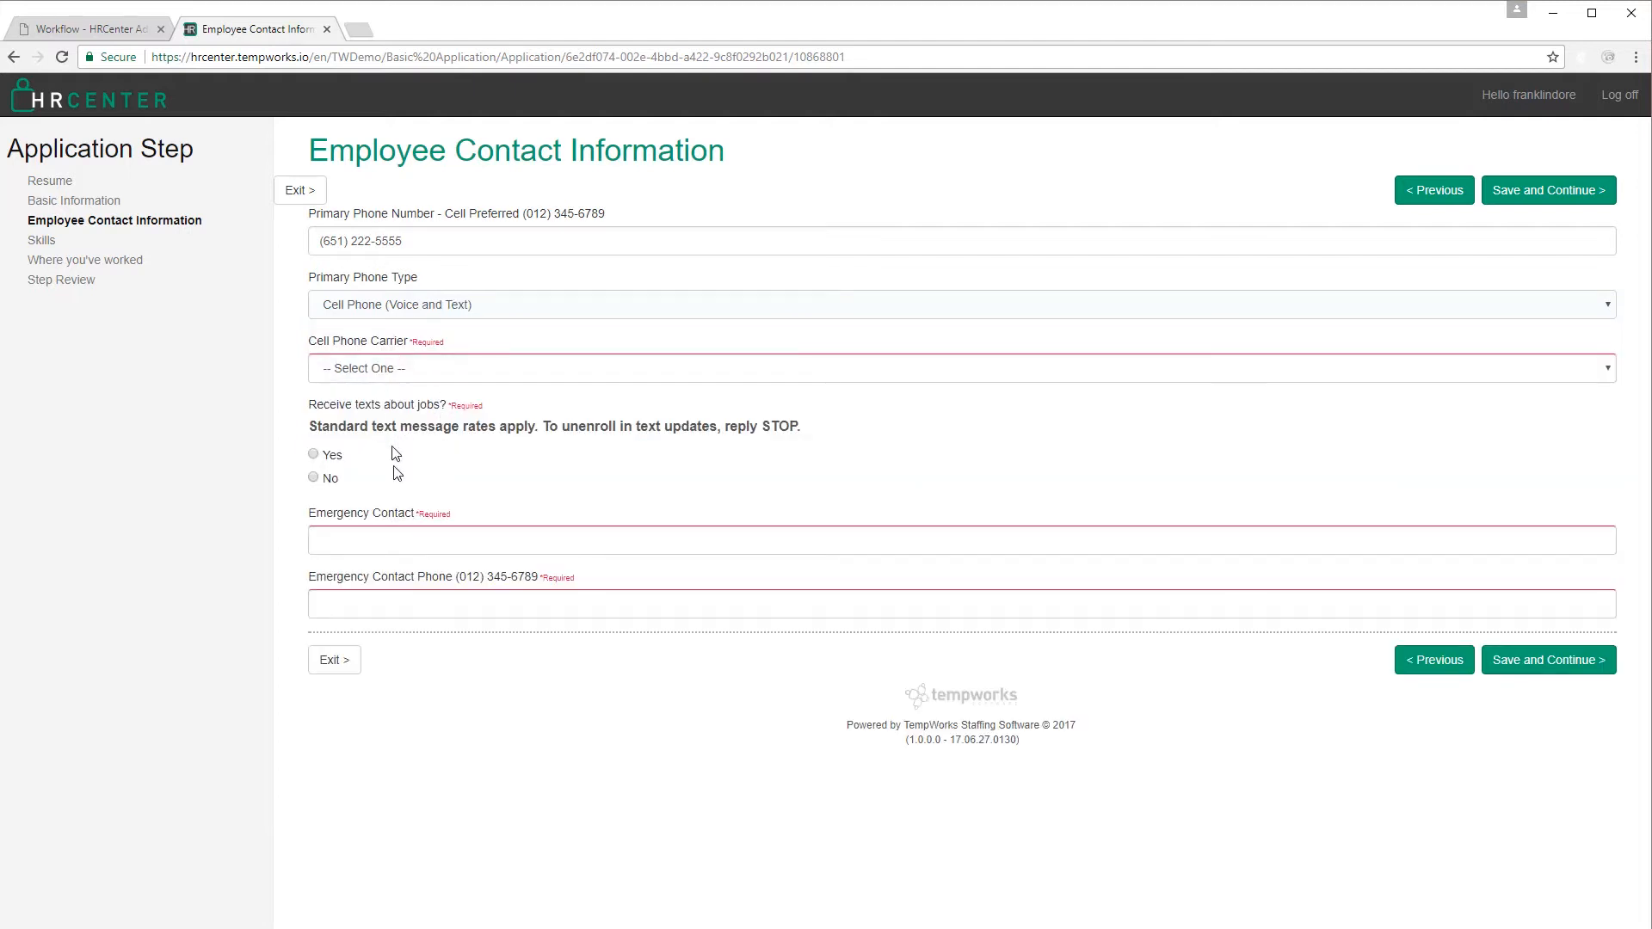
Choose T-Mobile as carrier, accept job texts, enter the emergency contact's name and phone, and save.
left_click(443, 372)
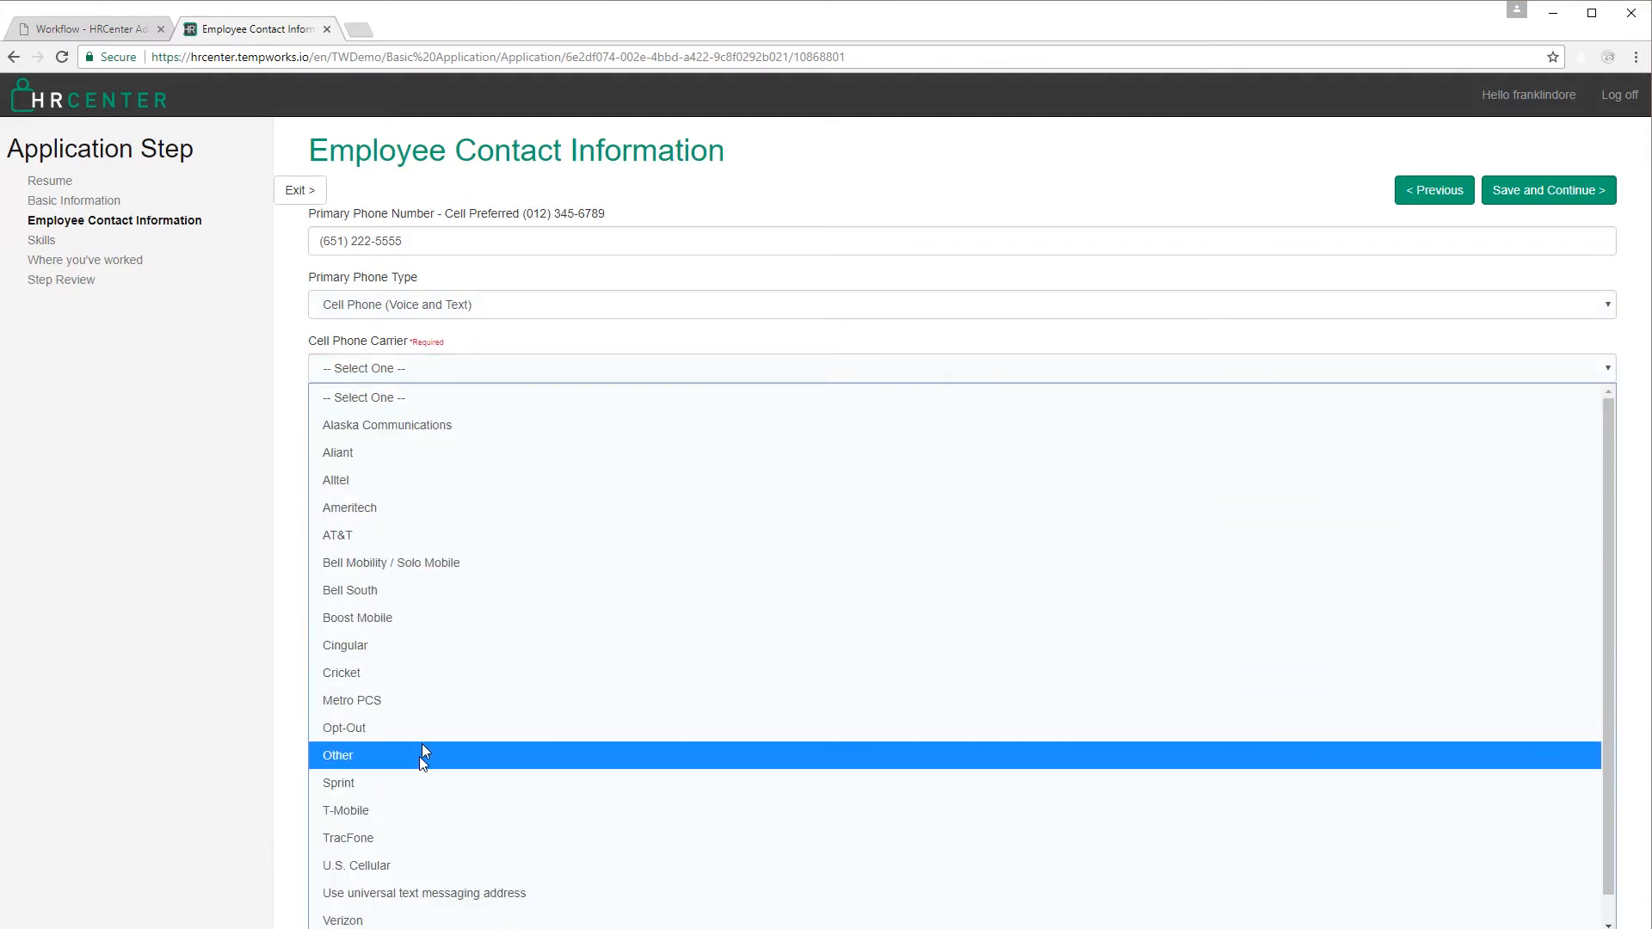
left_click(429, 809)
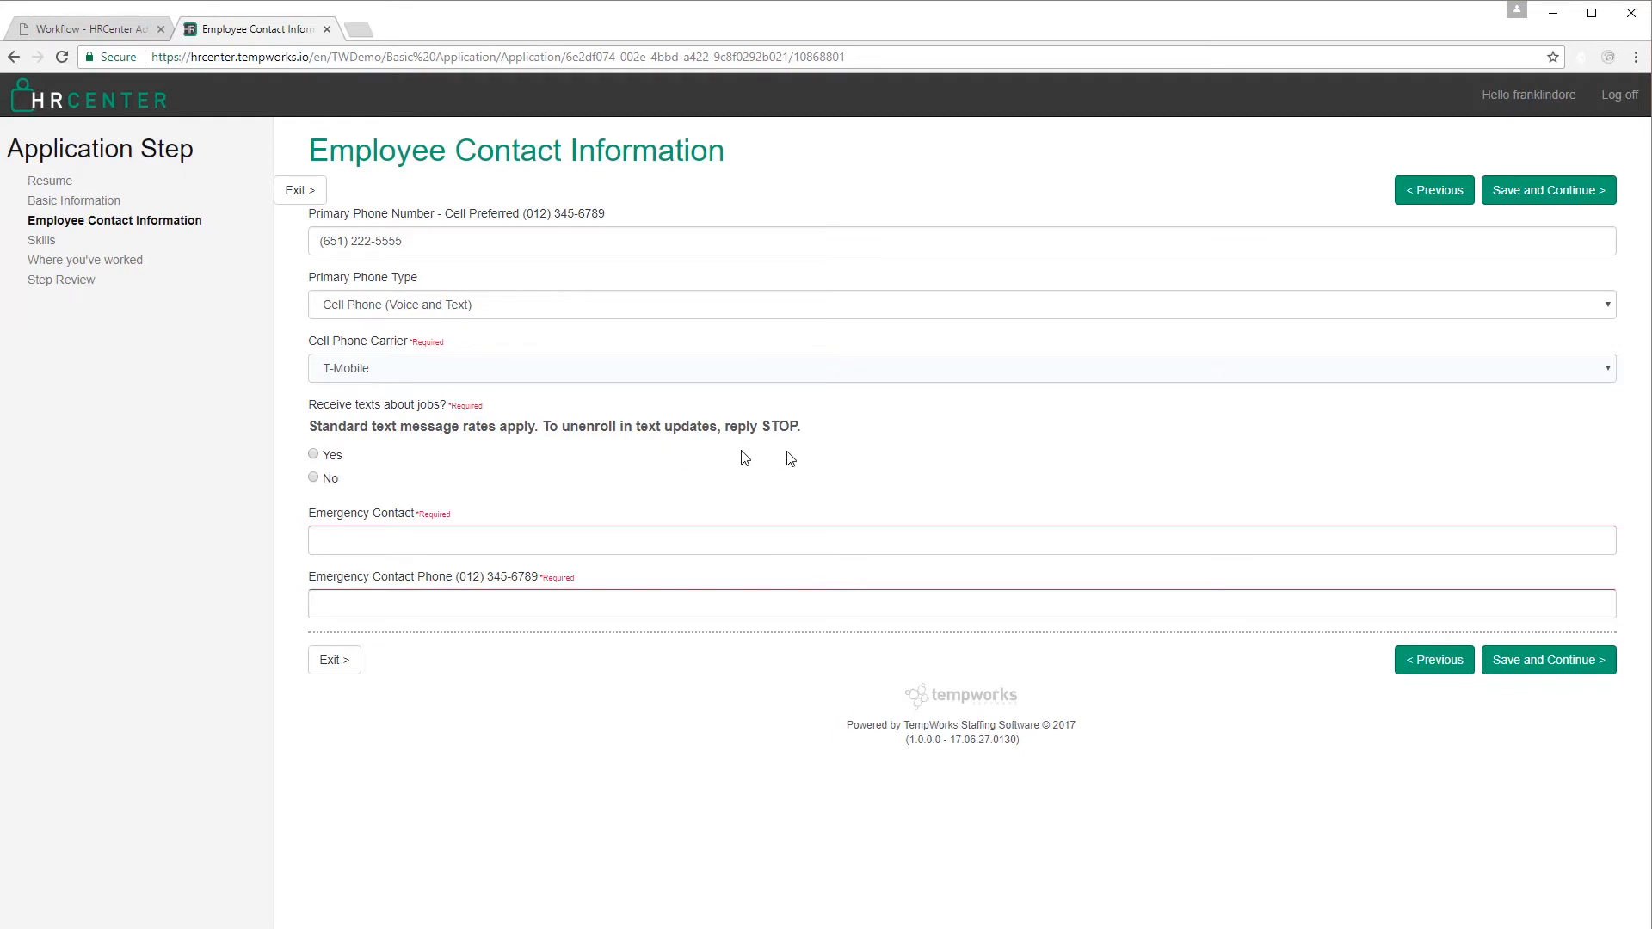
left_click(315, 453)
left_click(365, 538)
left_click(387, 602)
type("(651) 555-9999")
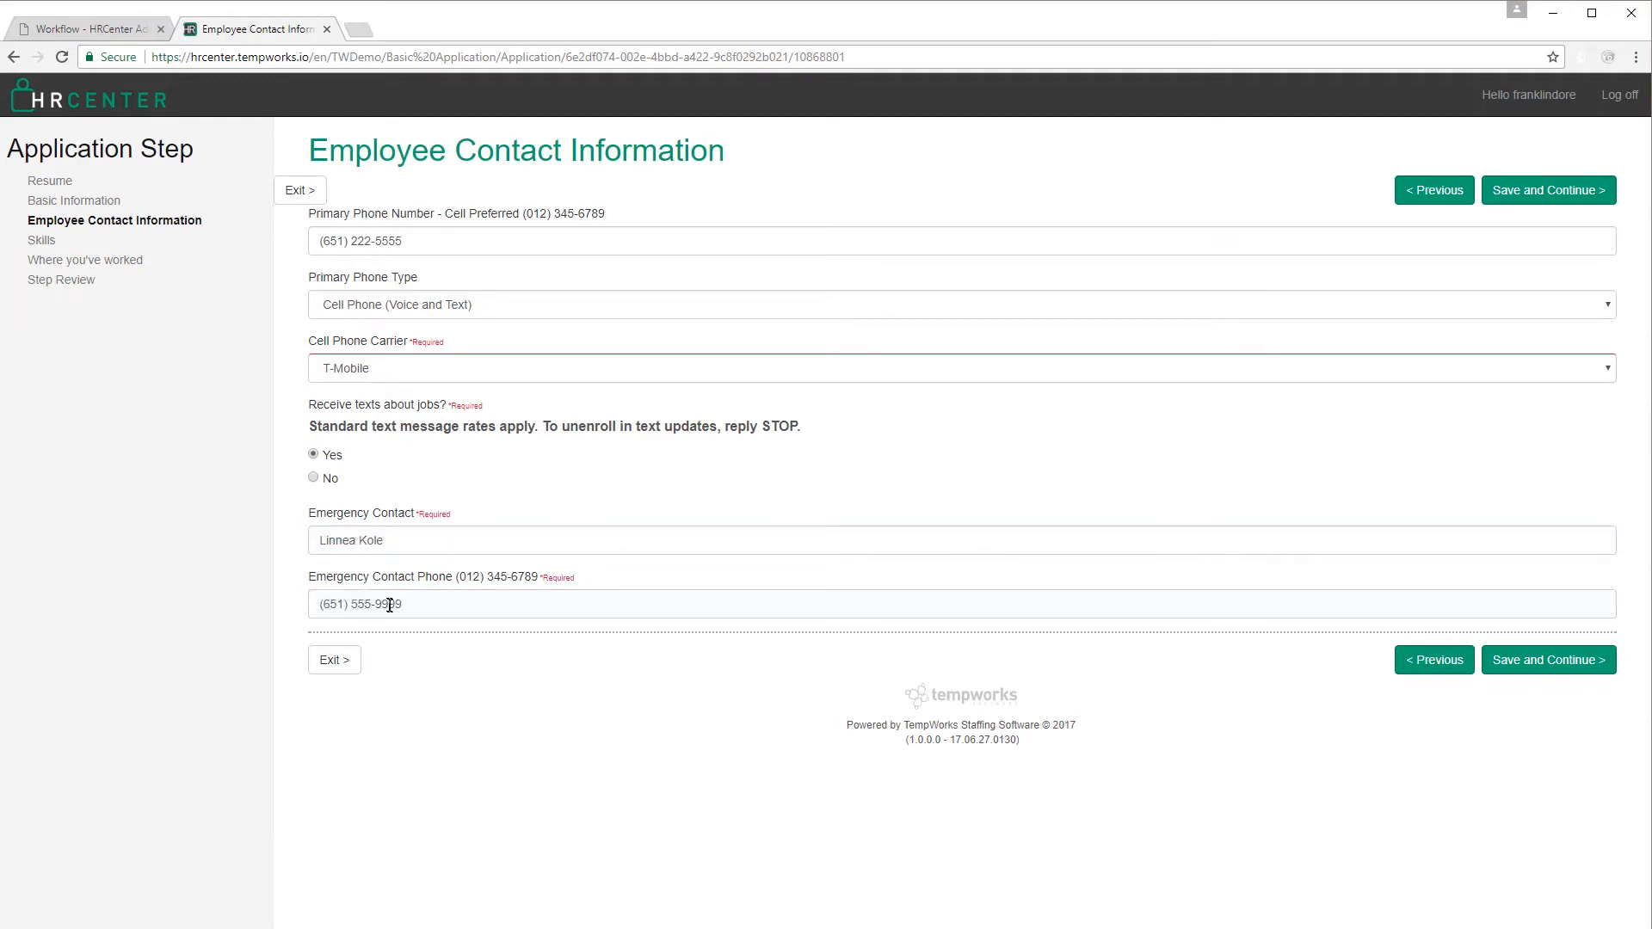
left_click(1545, 663)
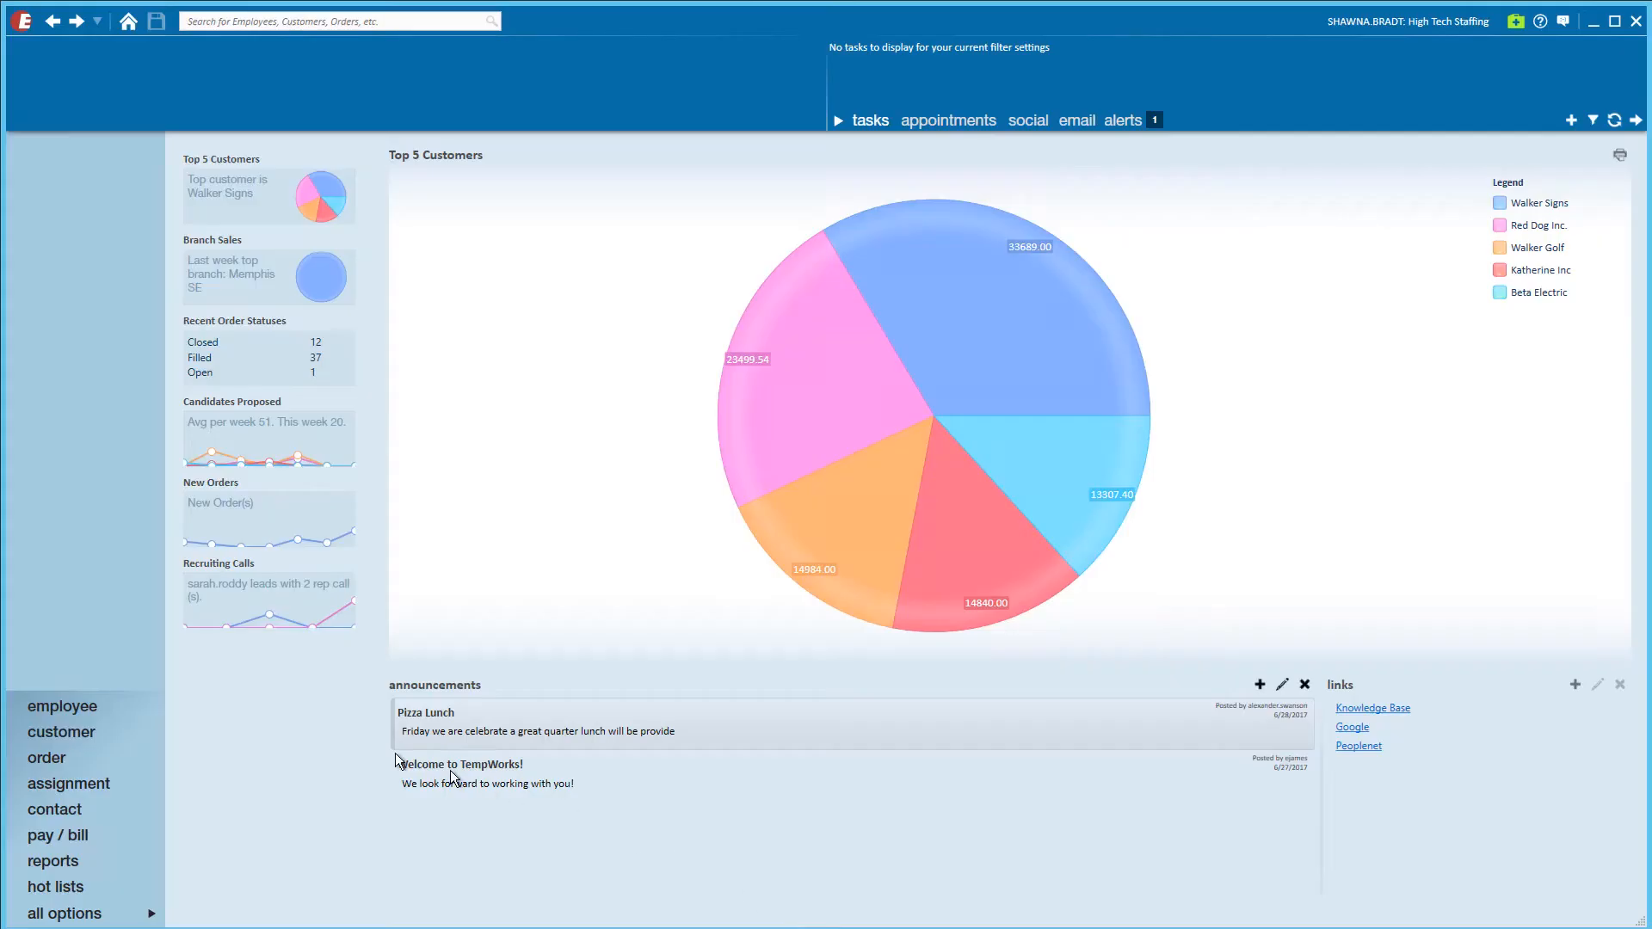
In Enterprise, search employees by the applicant's last and first name and inspect the record's contact entries.
mouse_move(151, 714)
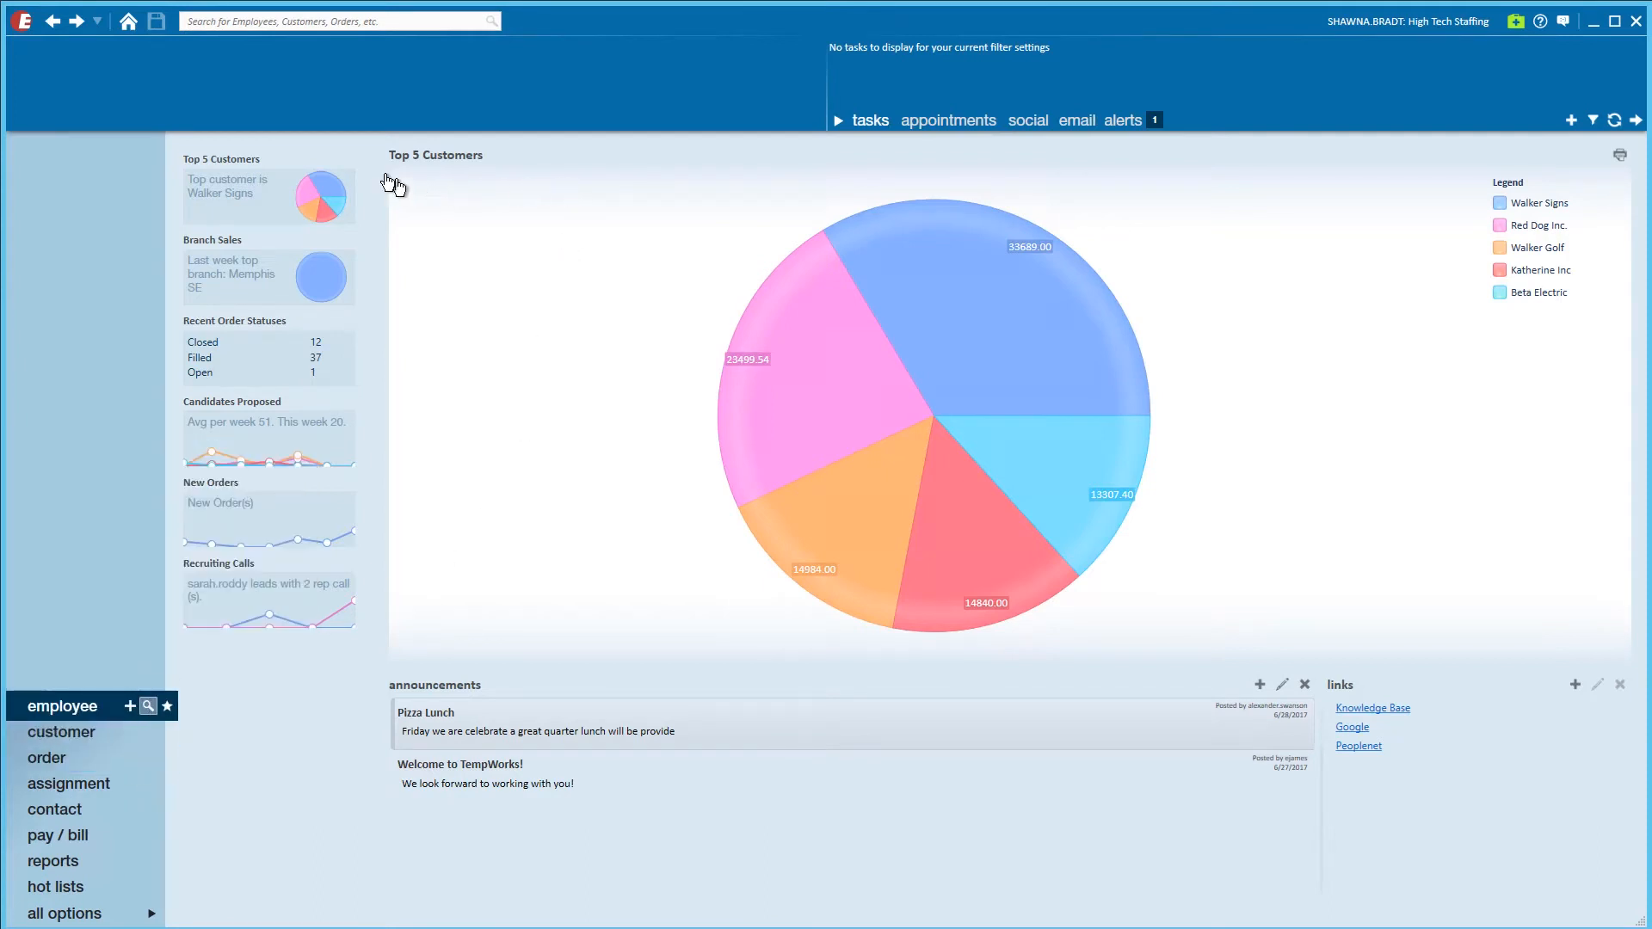
type("dore")
key("Tab")
type("fra")
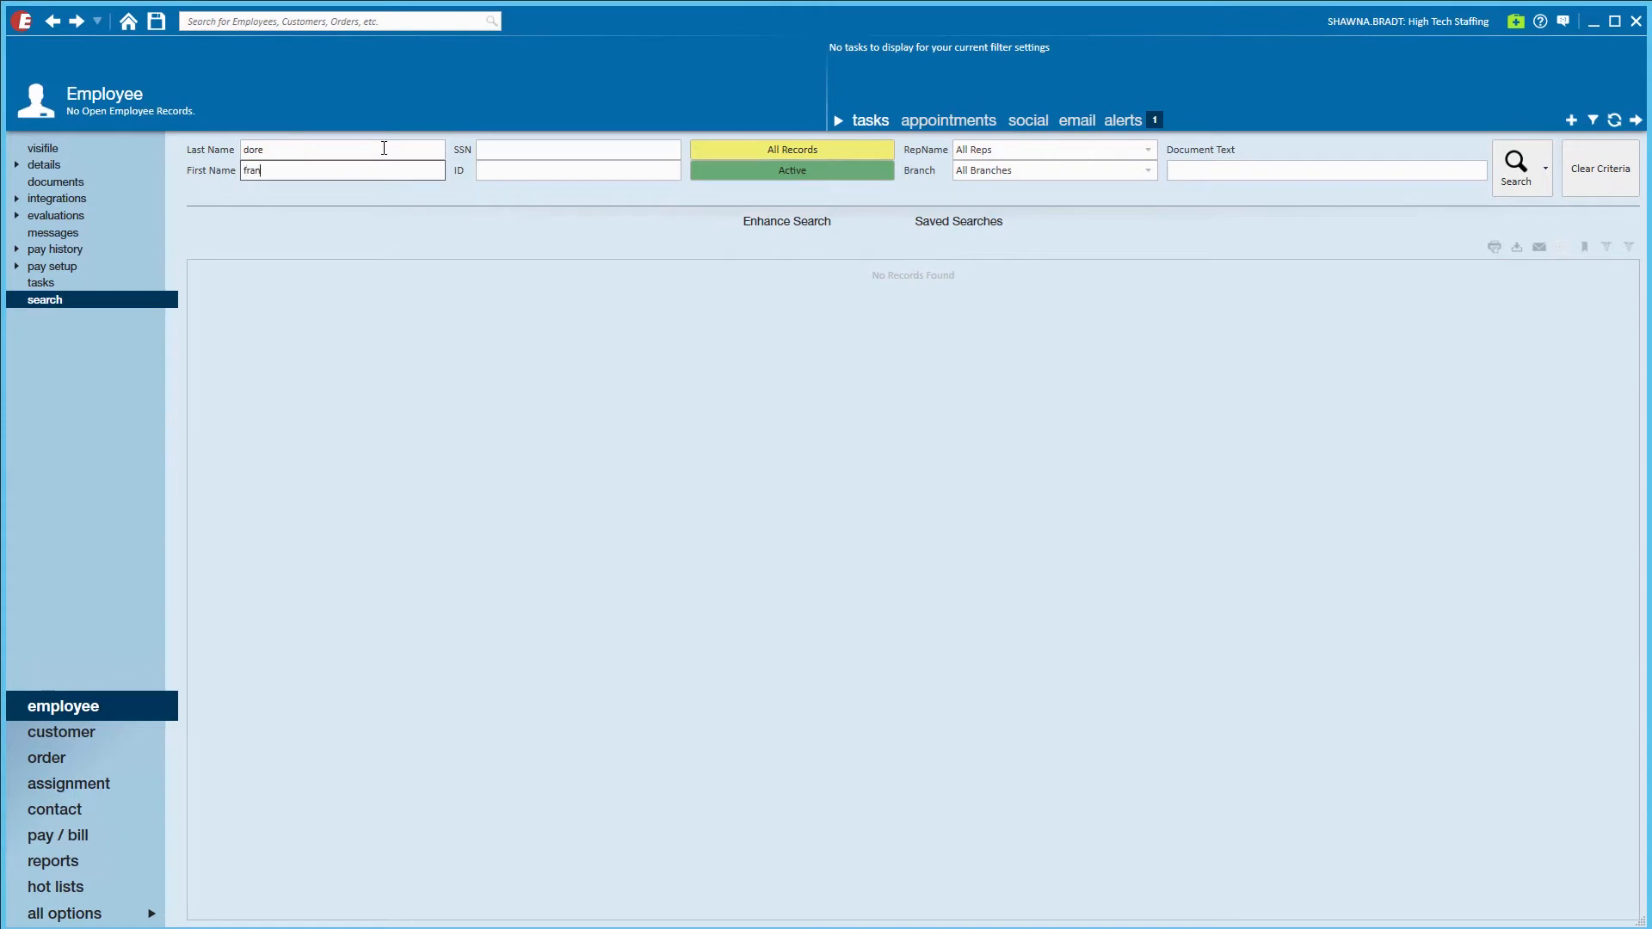
key("Return")
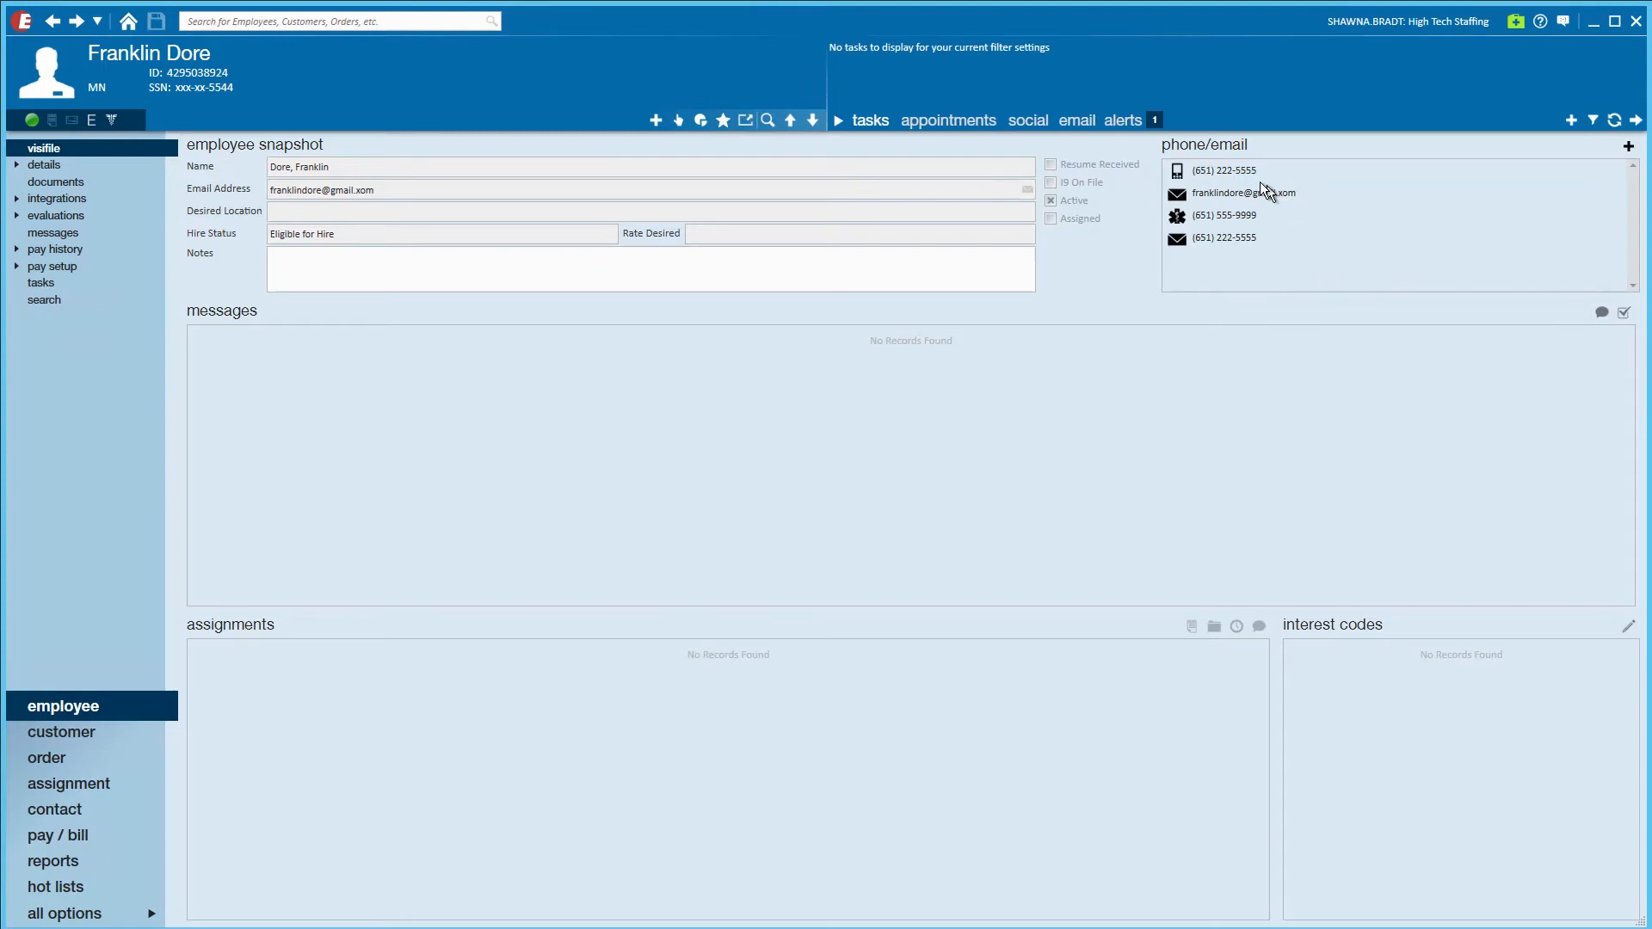
right_click(1202, 236)
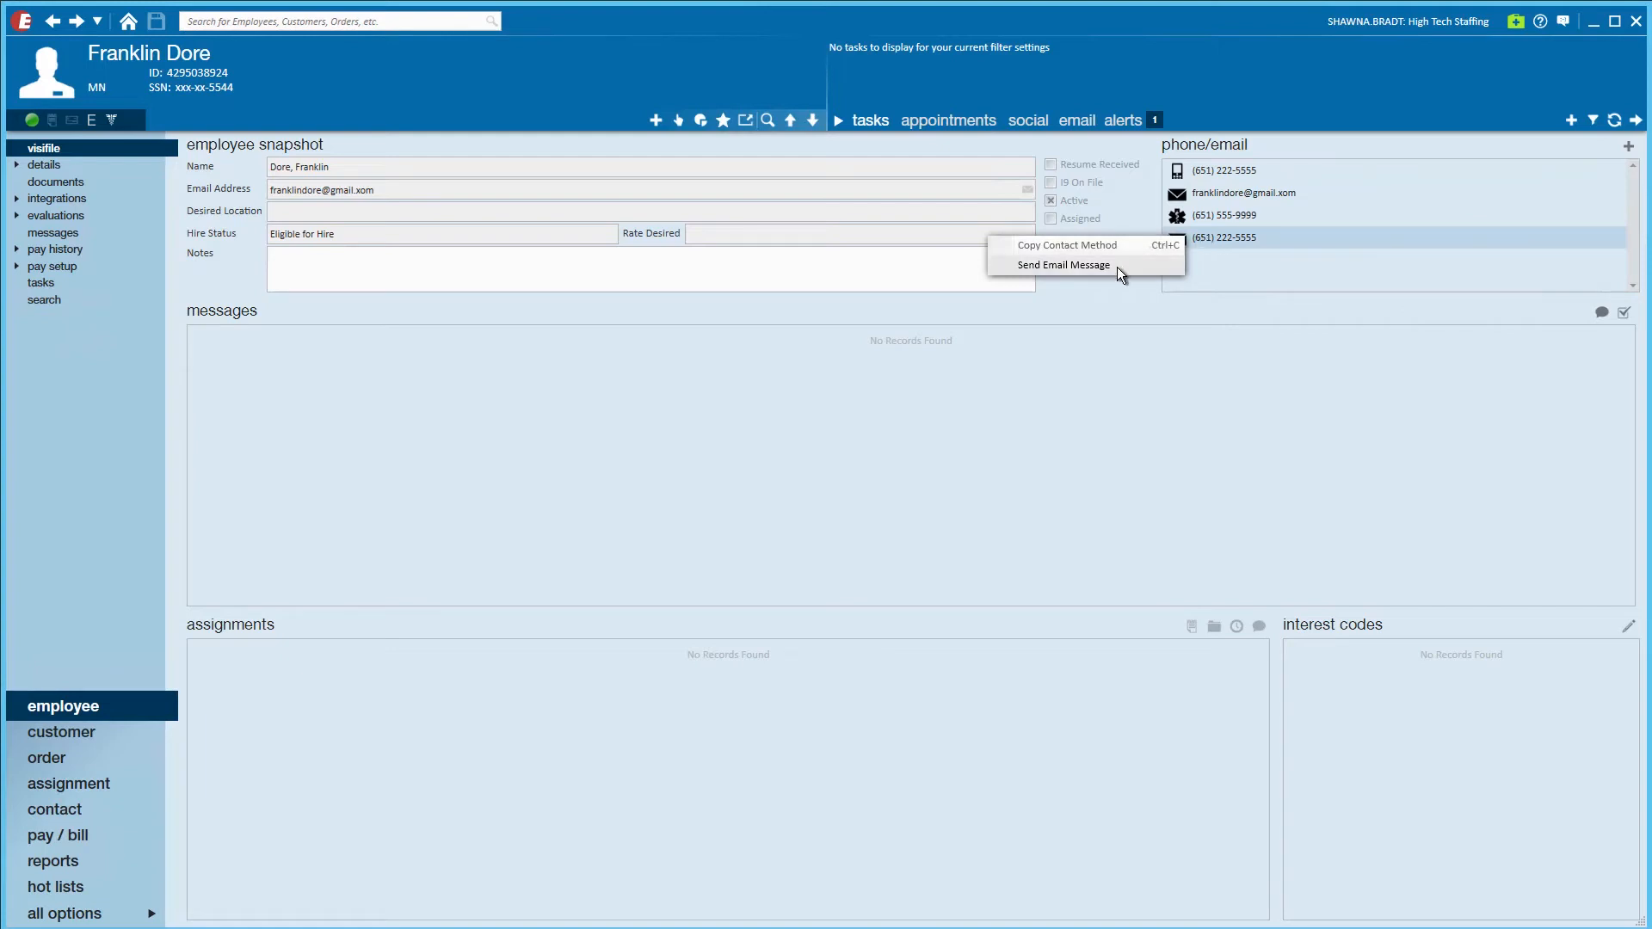
left_click(1102, 363)
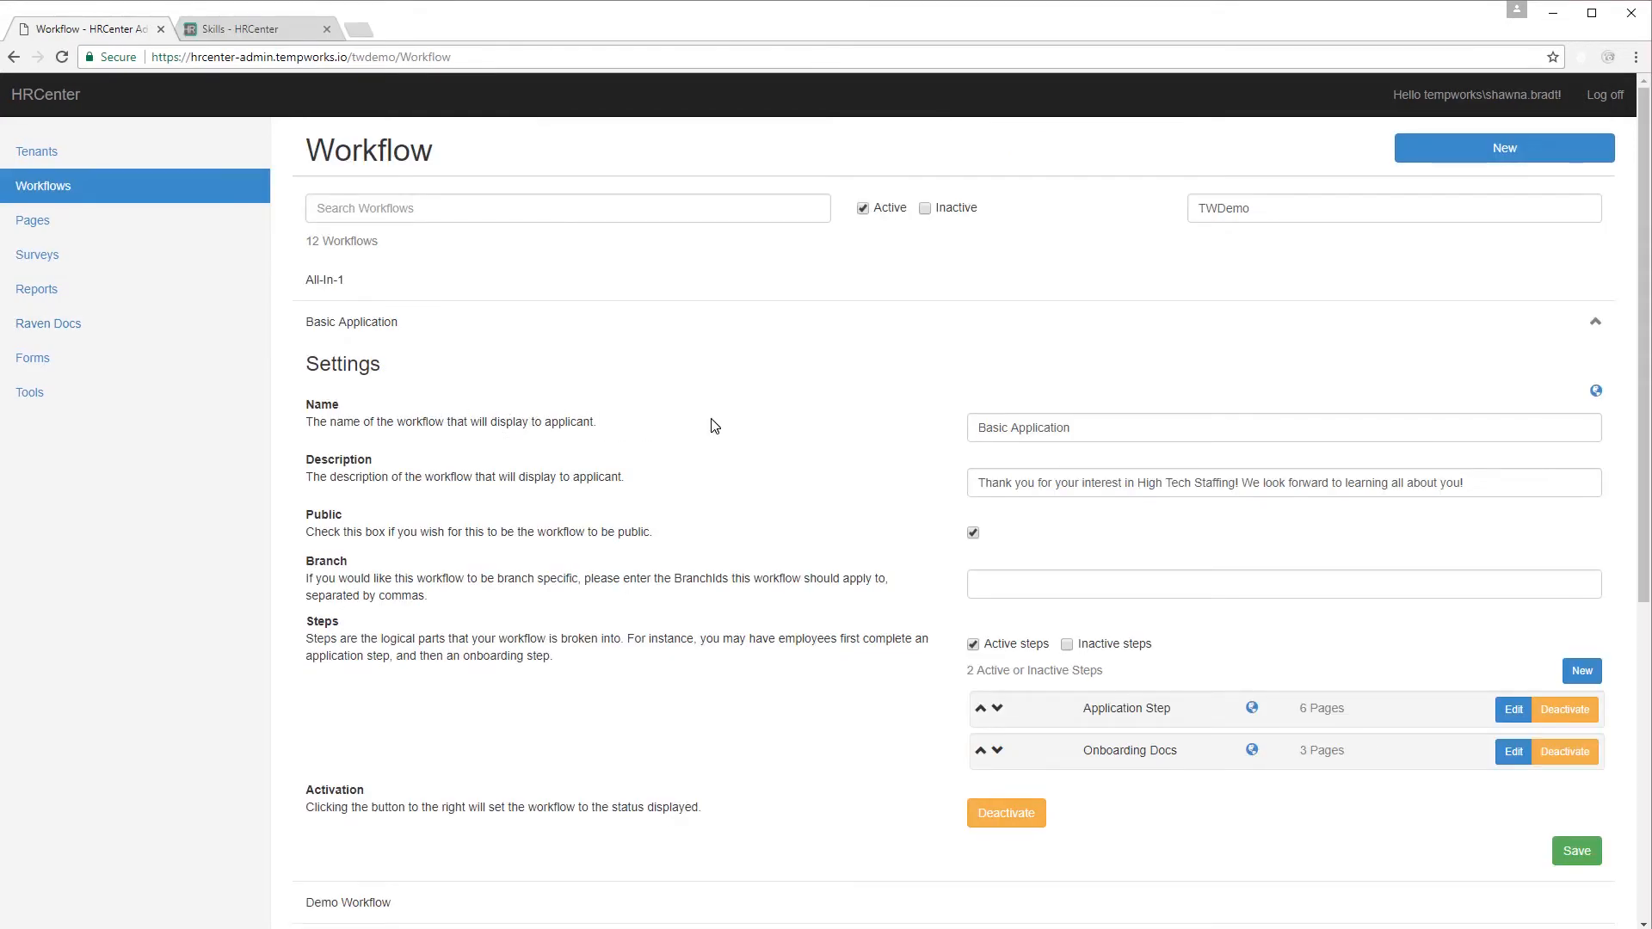
Collapse Basic Application and create workflow 'Technical Application' described as 'Application for candidates in the technical space.'.
left_click(338, 324)
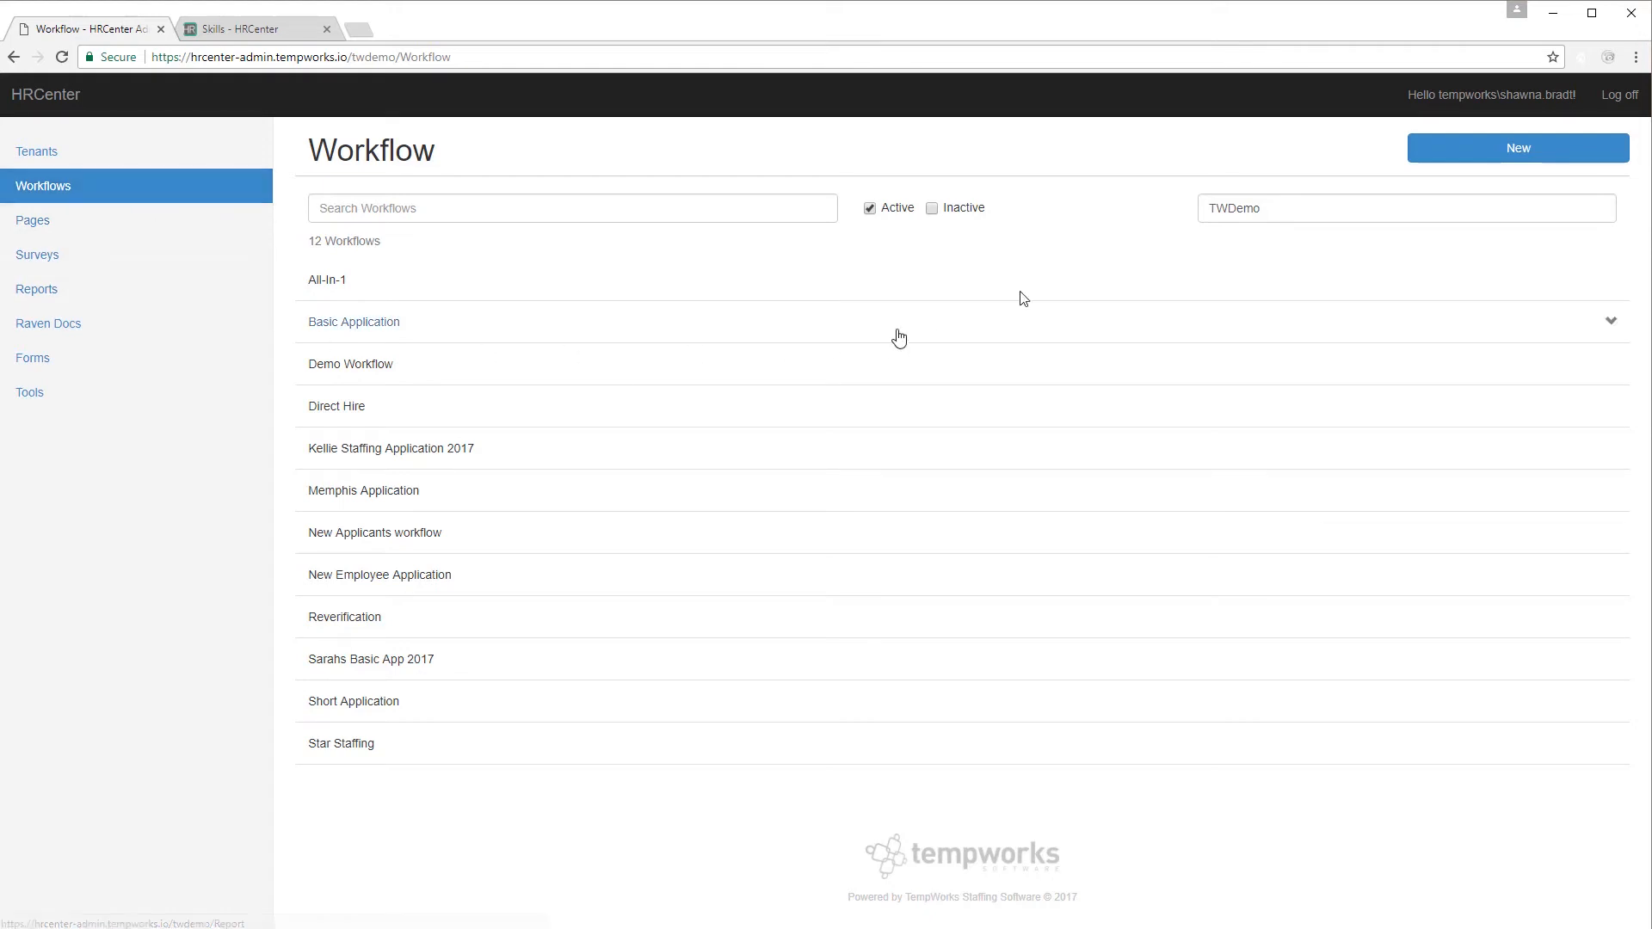
left_click(1468, 156)
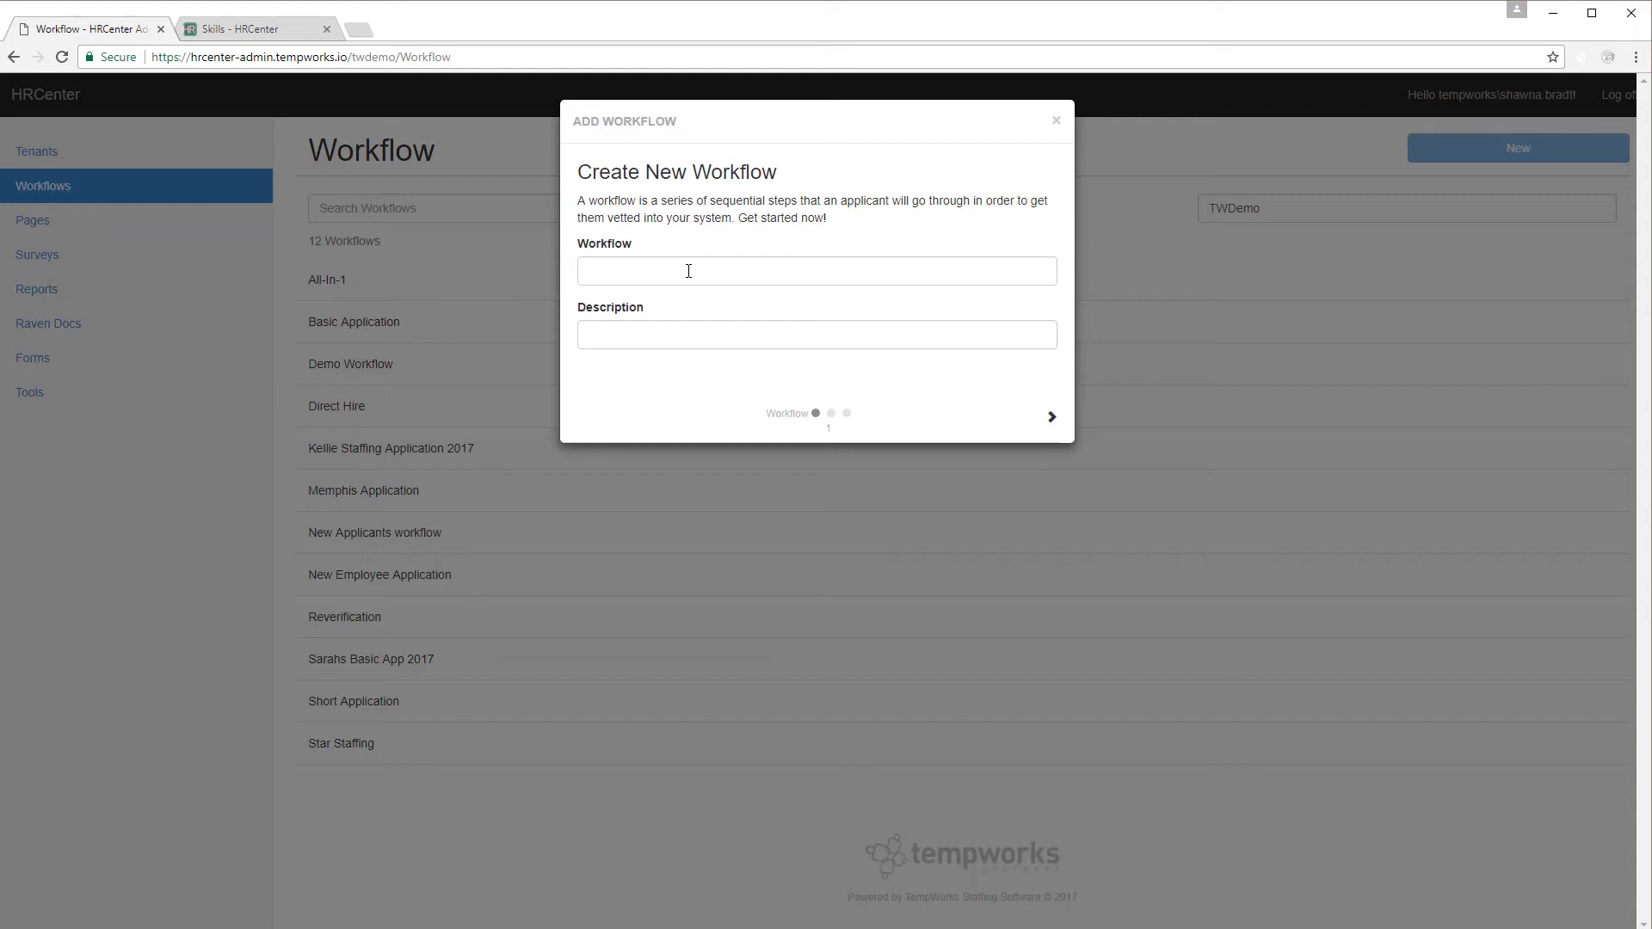
left_click(689, 271)
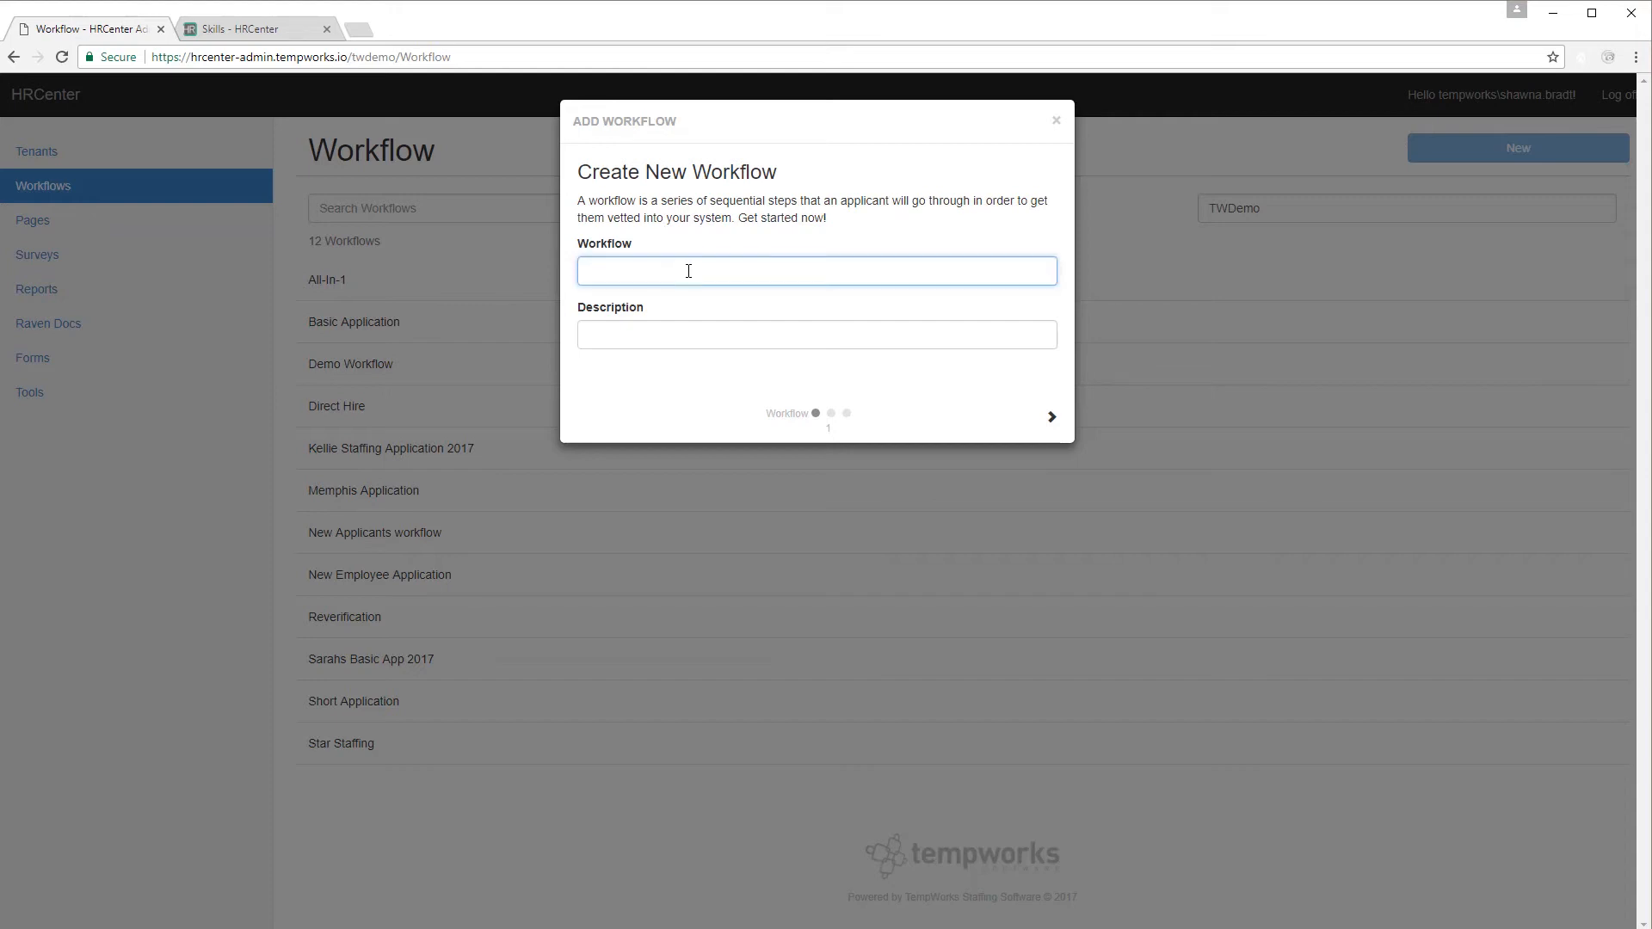
type("Technical Application")
left_click(691, 337)
type("Applican")
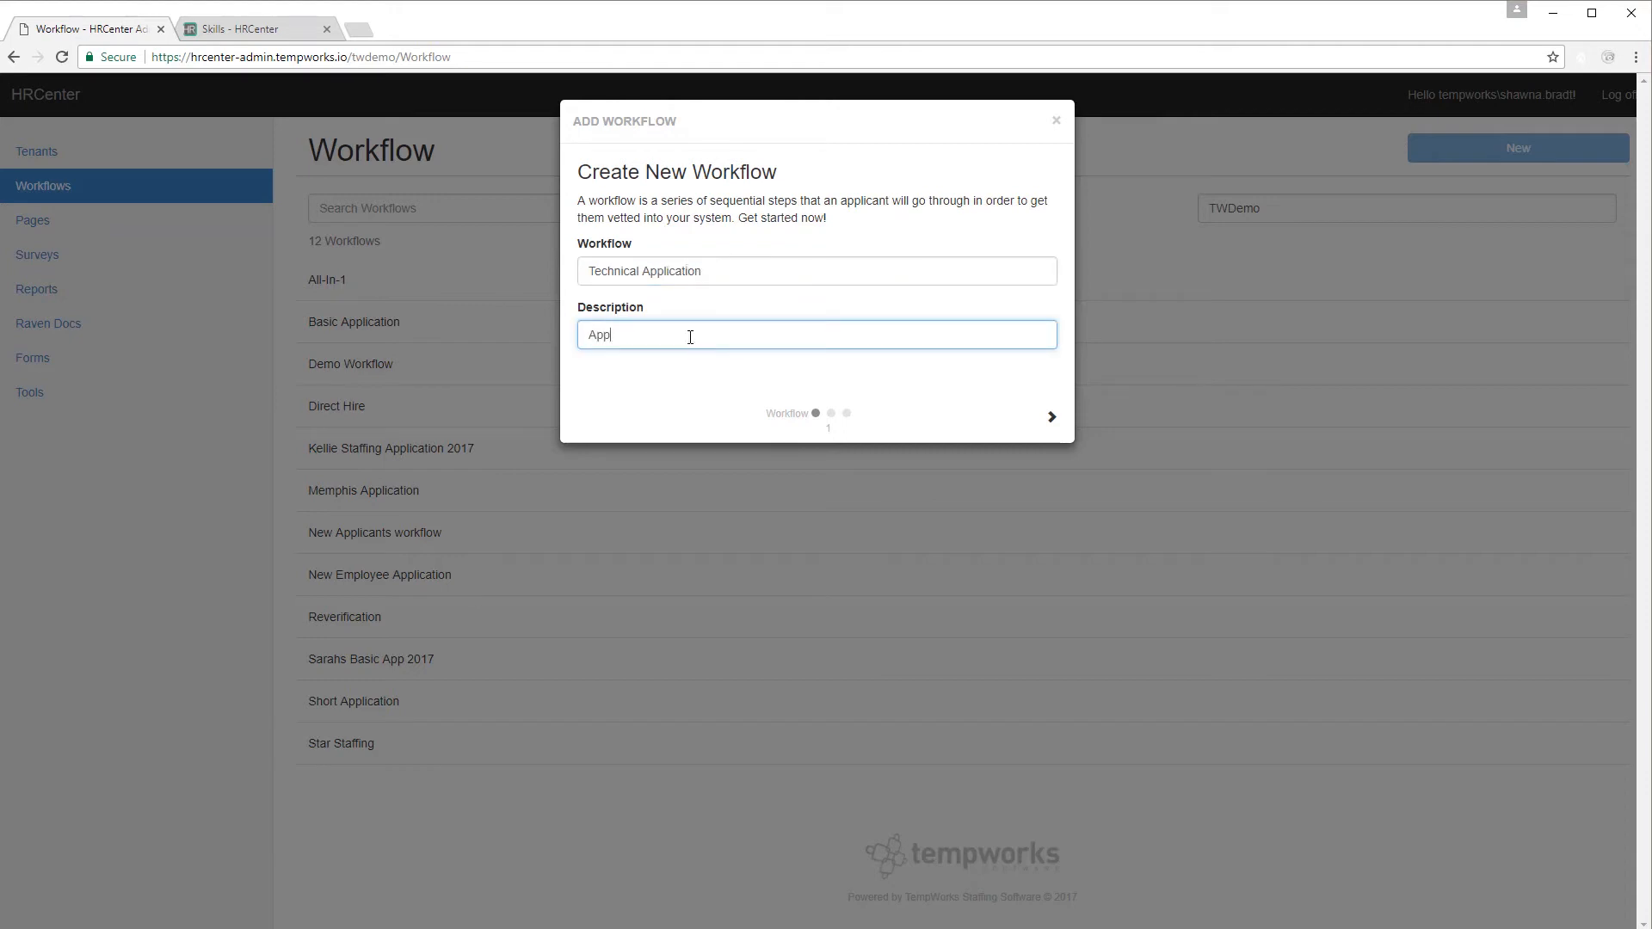
type("t")
key("BackSpace")
key("BackSpace")
key("BackSpace")
key("BackSpace")
type("ation for candidates in the technical space.")
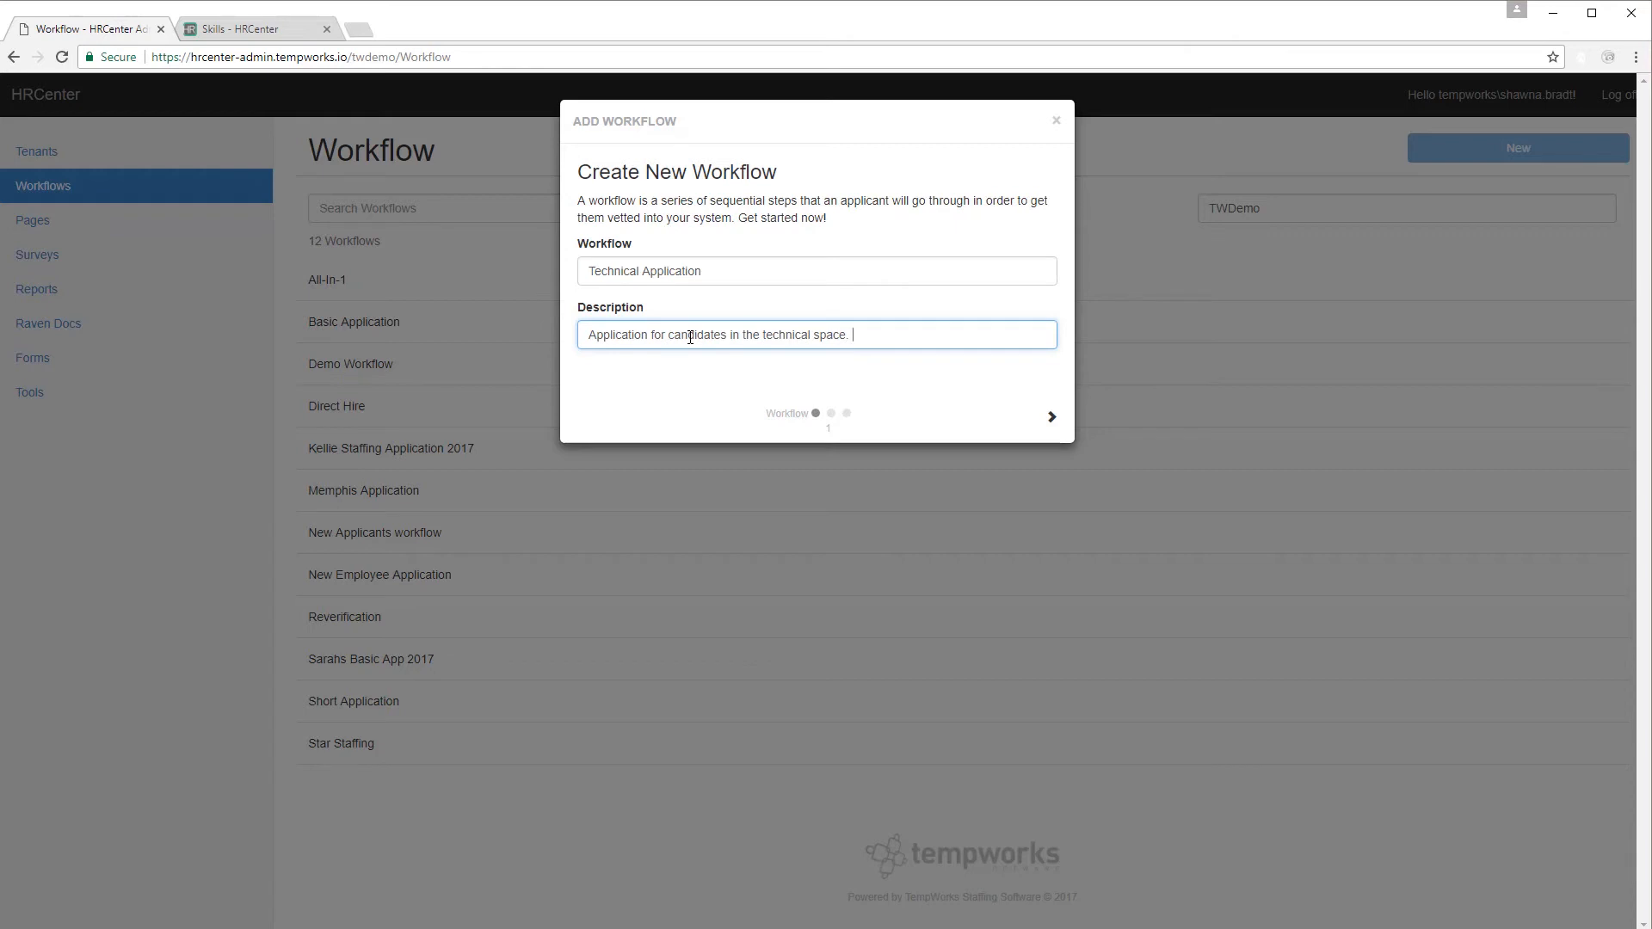
left_click(1051, 416)
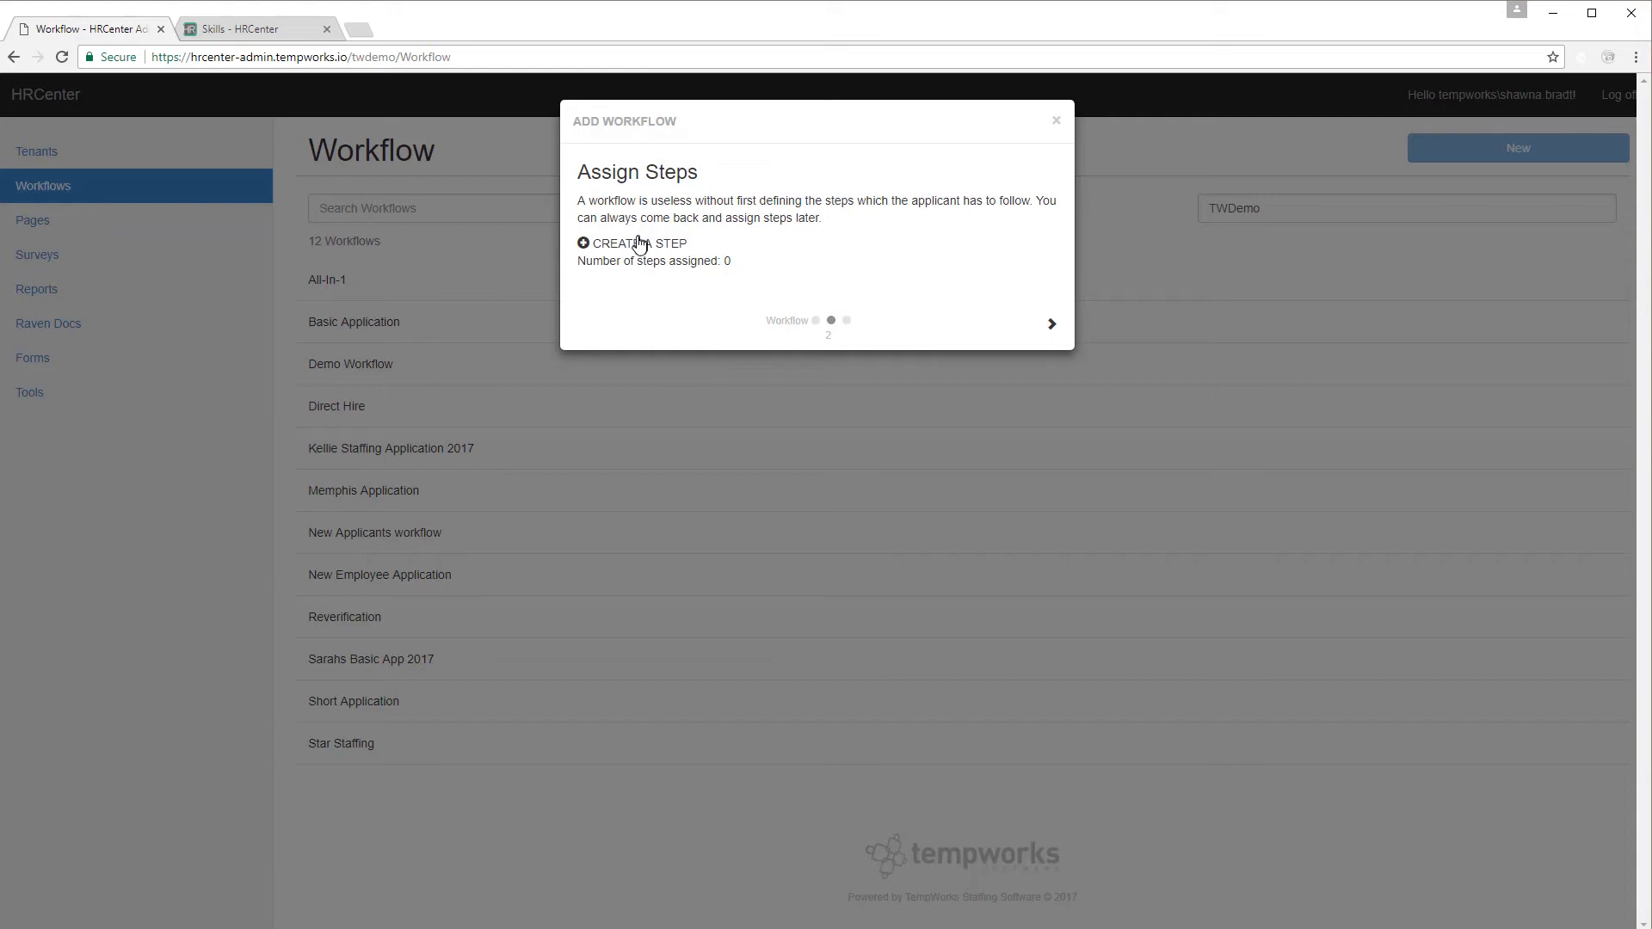
Start a new workflow step named 'Application'.
left_click(593, 248)
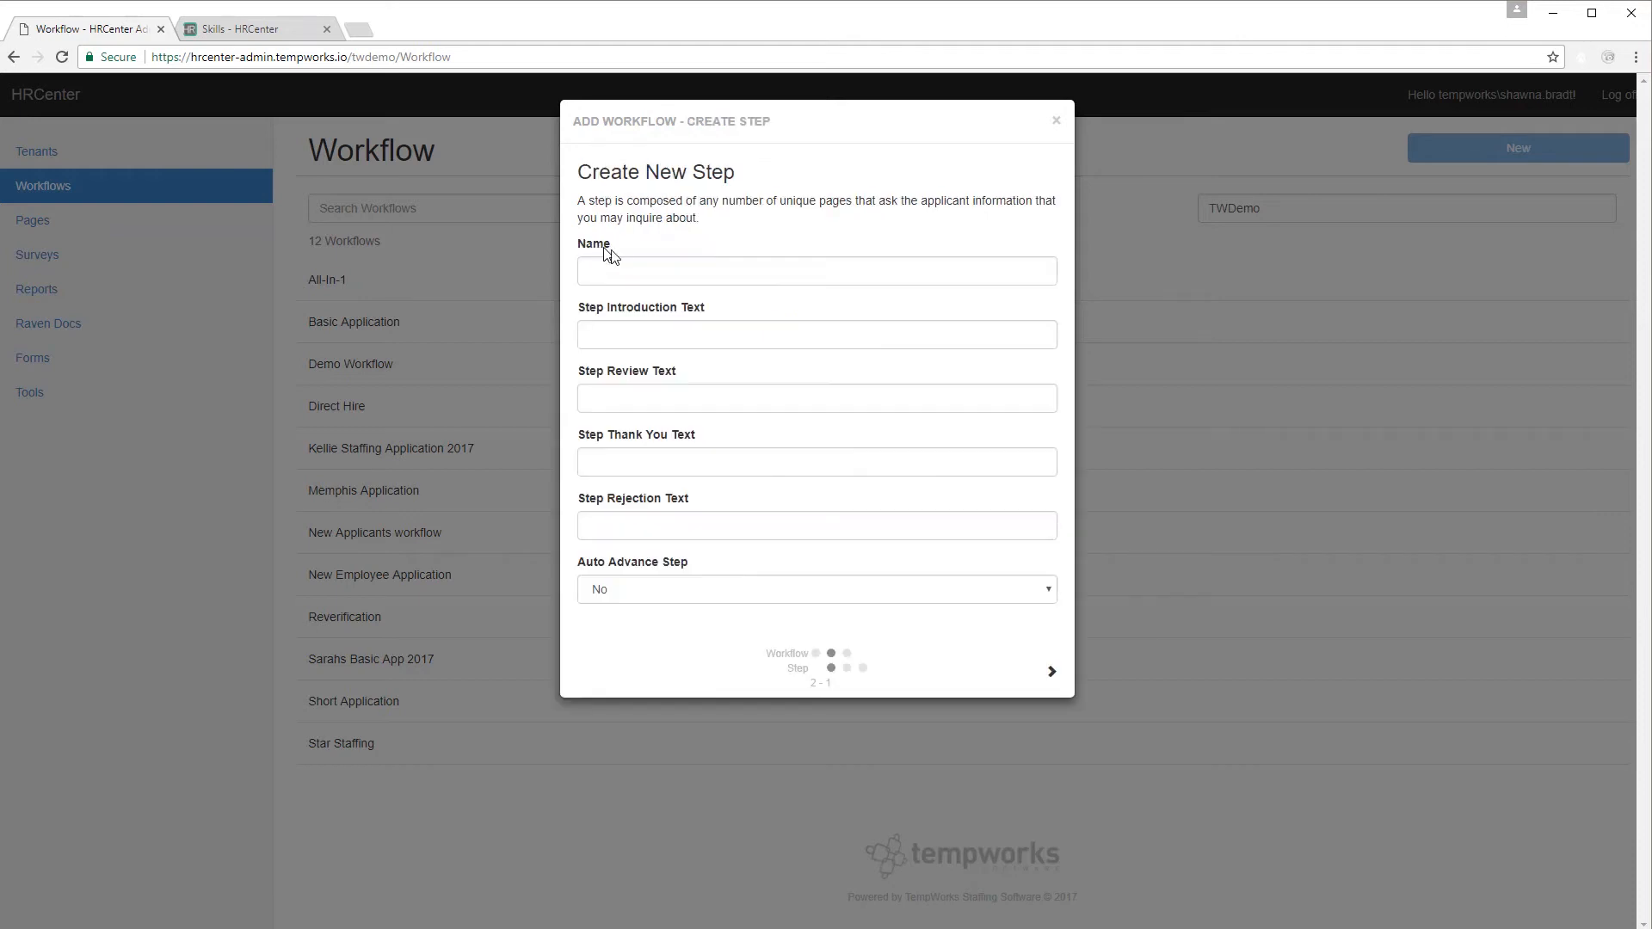
left_click(643, 266)
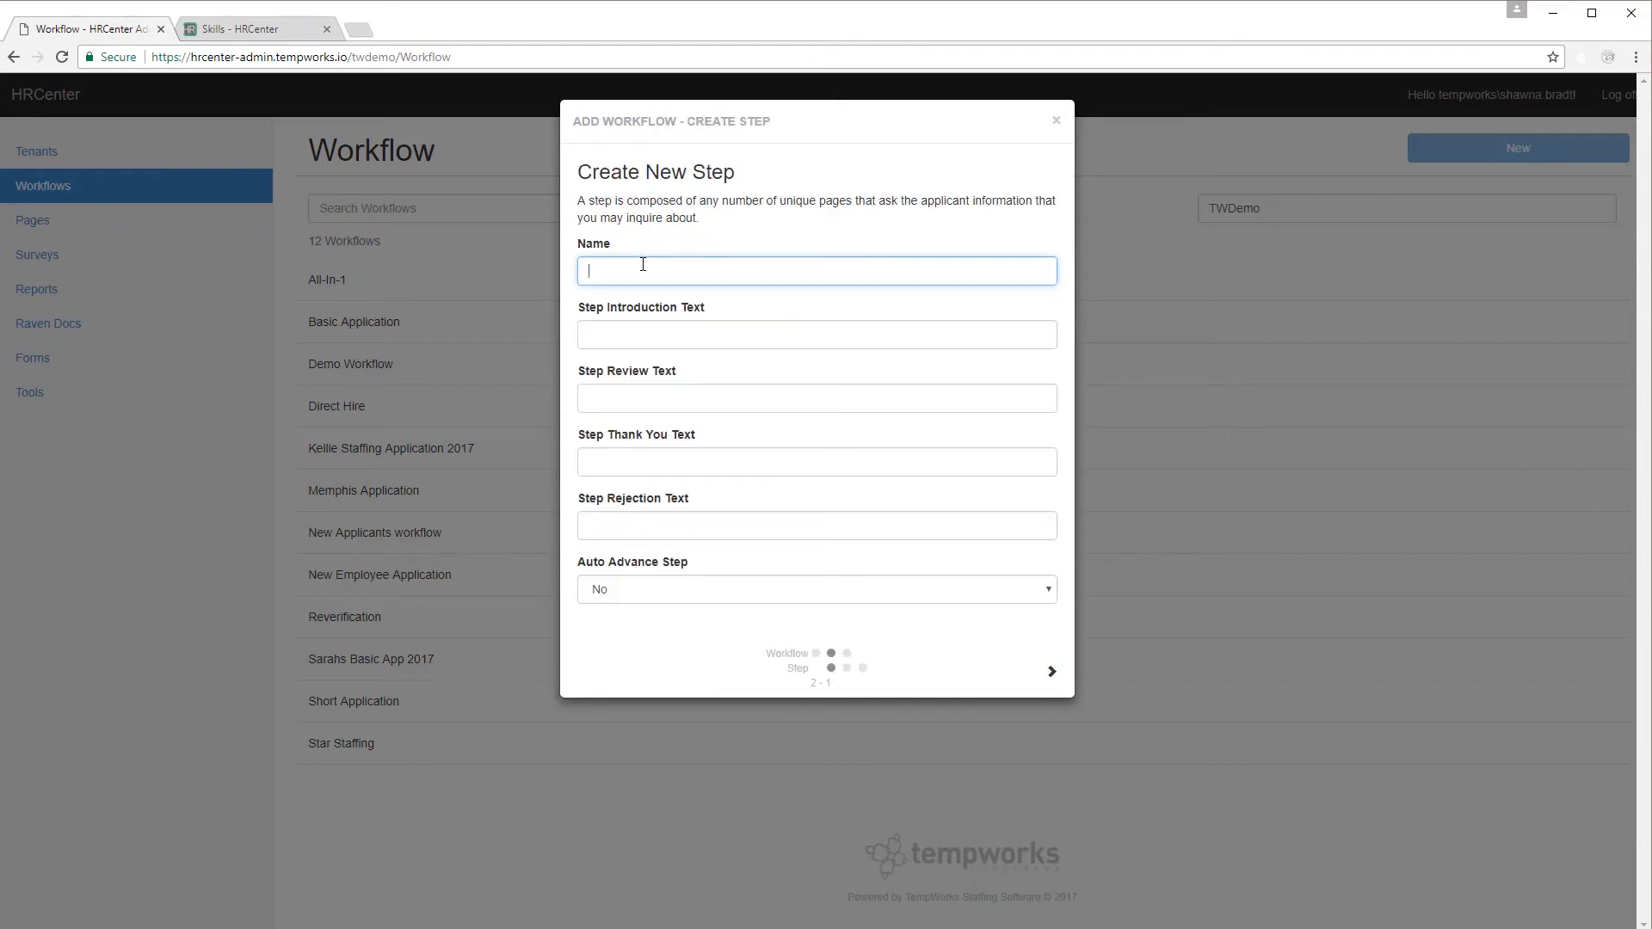
type("Application")
Write the step introduction welcoming applicants to High Tech Staffing, and reuse it as the thank-you message.
left_click(720, 335)
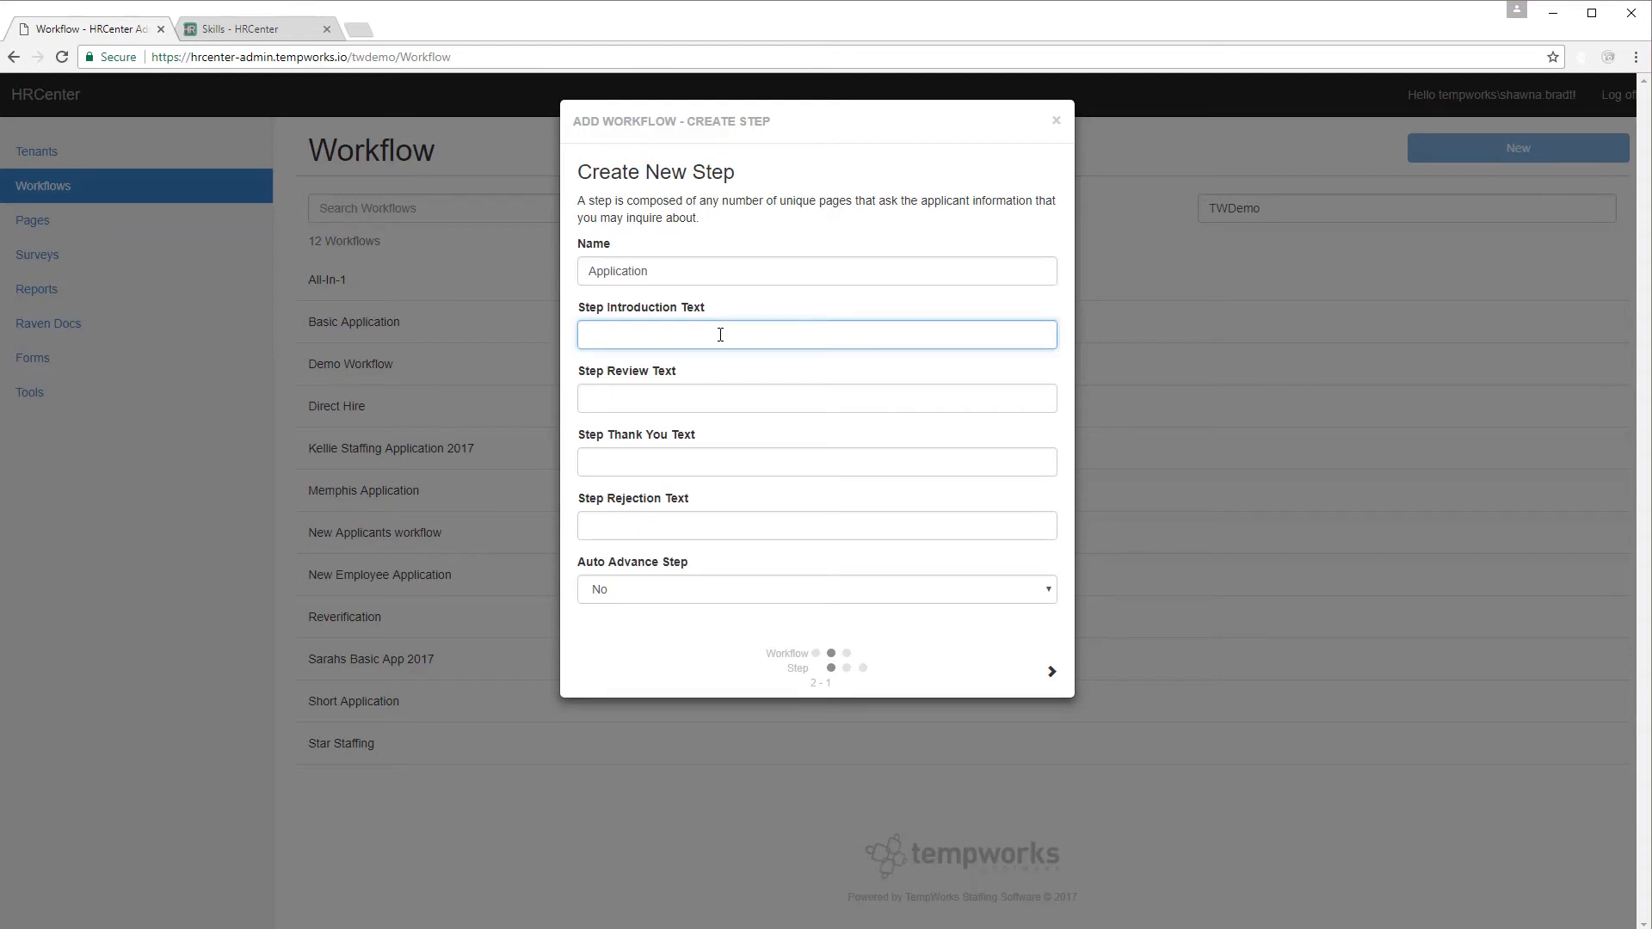
type("Thank you for your interest in High Tech Staffing! W")
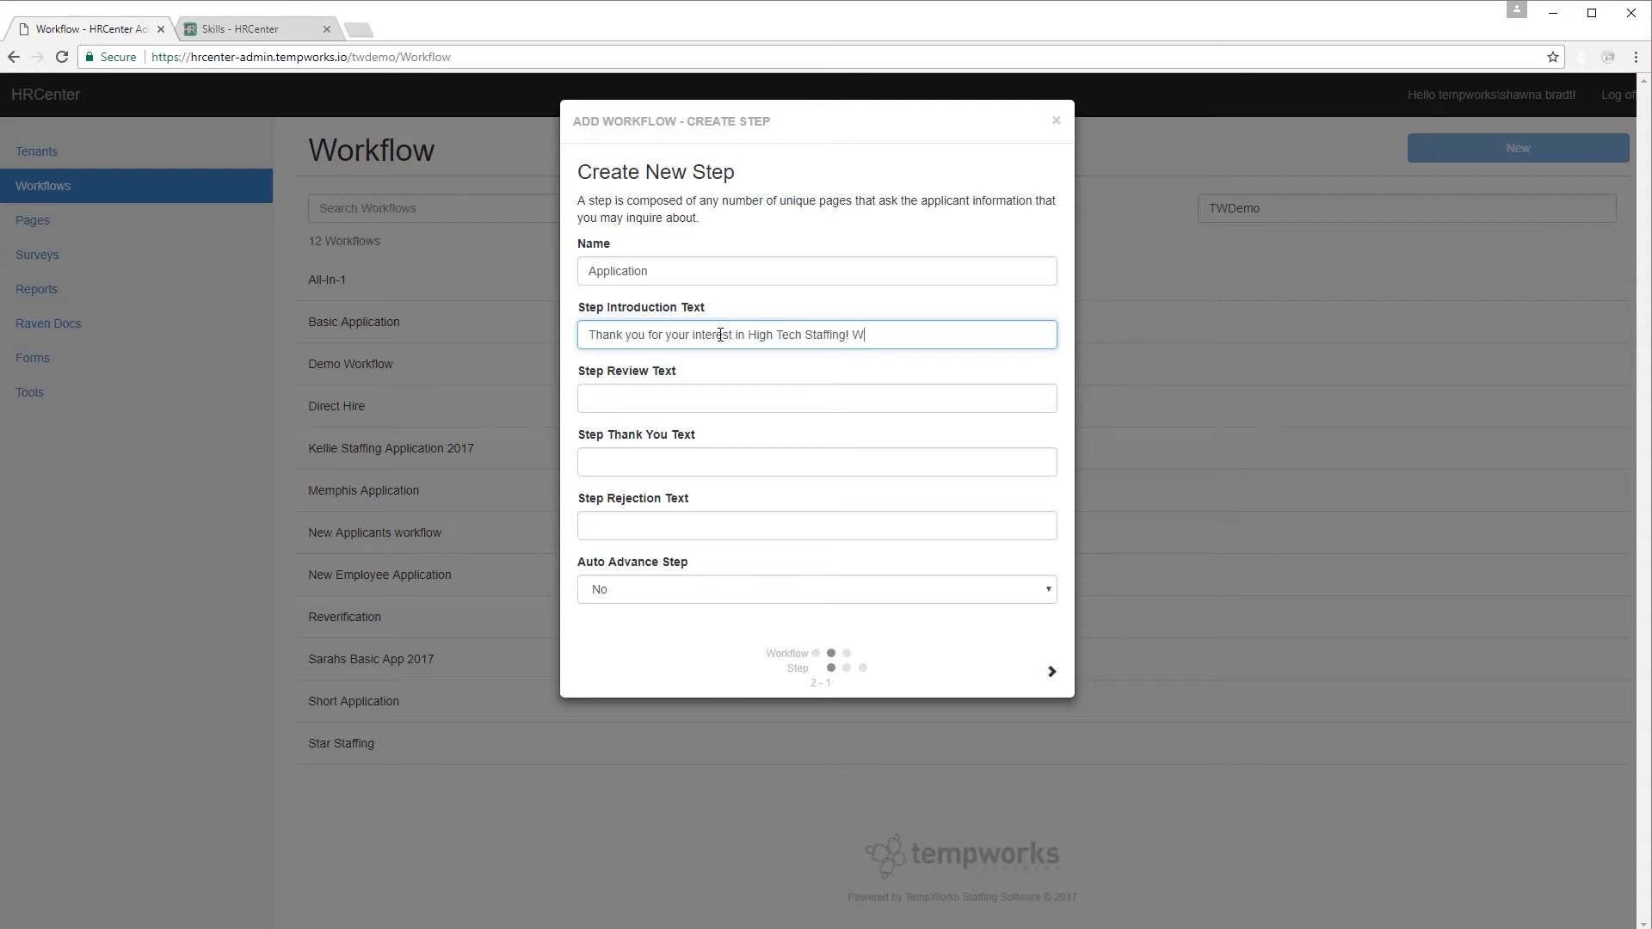
type("e look forward to learning about your skills and experience")
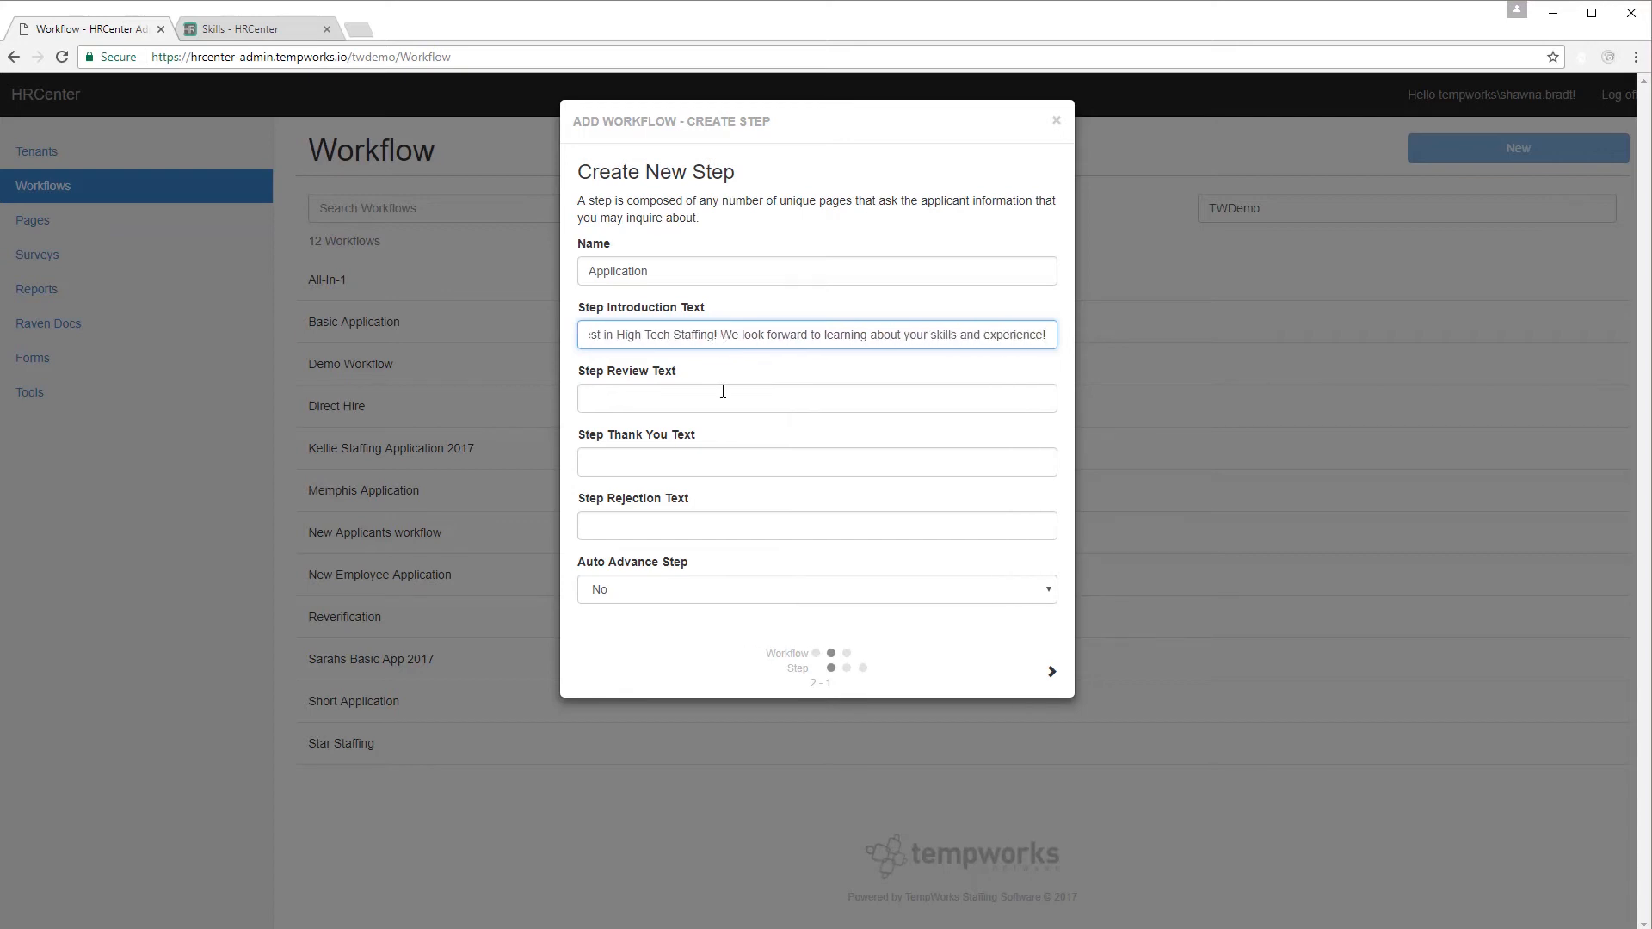
type("!")
left_click_drag(1050, 337, 632, 346)
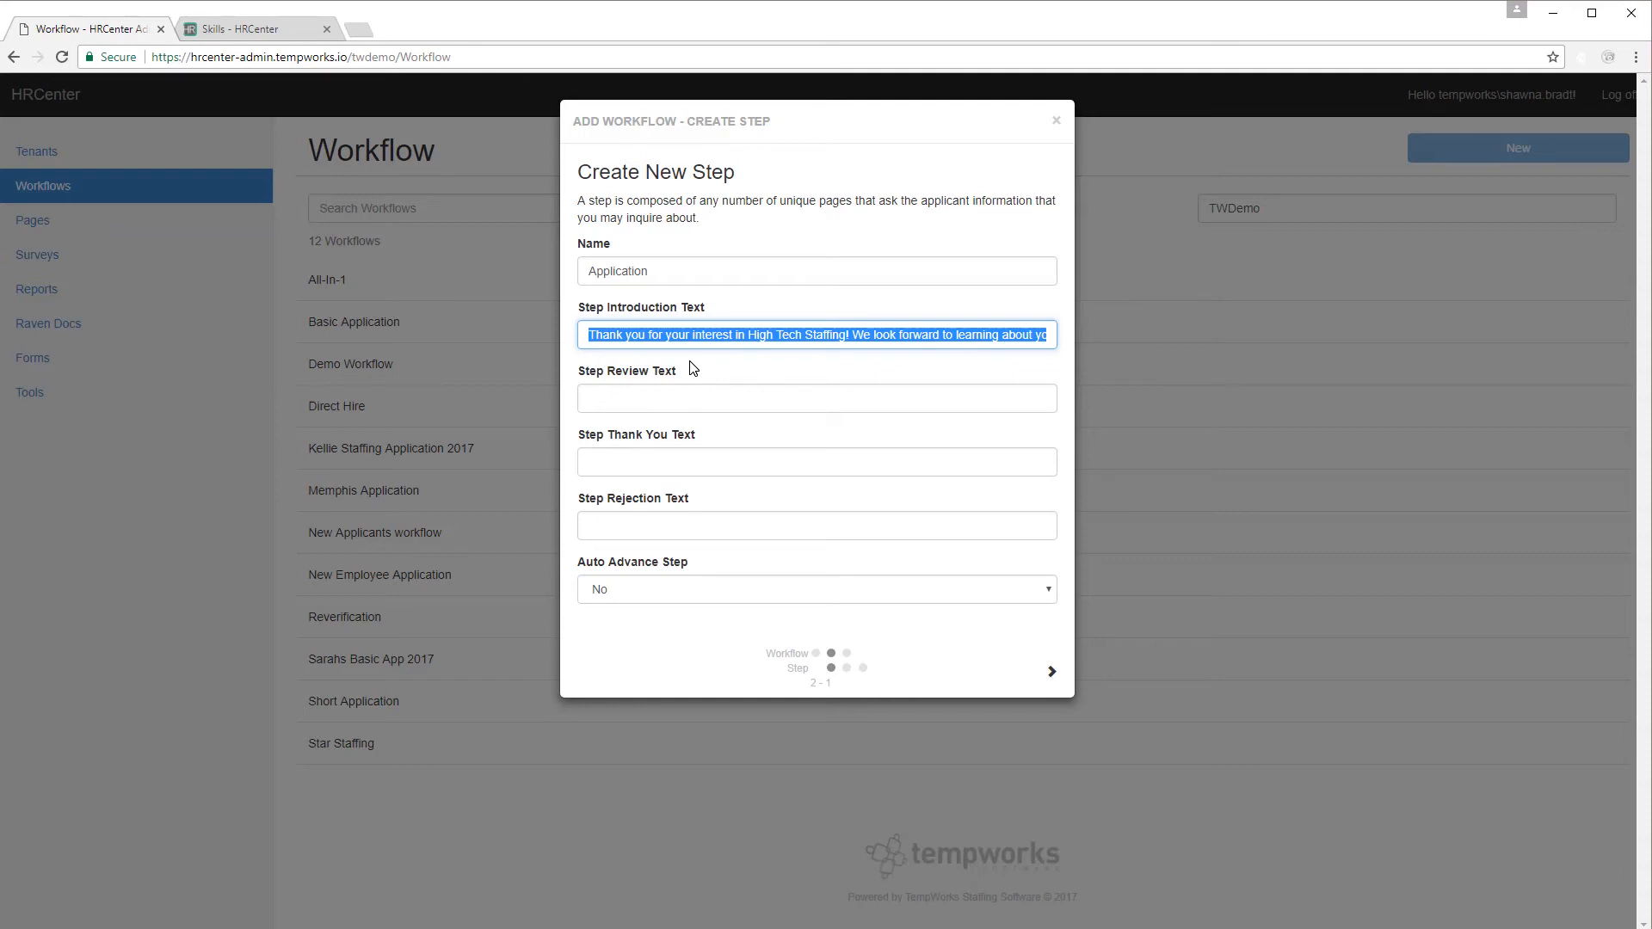
left_click(715, 466)
key("ctrl+v")
Add the 'WAIT! Did you double…' review message and the rejection text 'Thank you for applying! The process is complete.'.
left_click(693, 398)
type("WAIT! Did you double, t")
type("nd triple check your work? I only ask ")
type("because once you click \"submit\" ")
type("you won't be able to make any changes.")
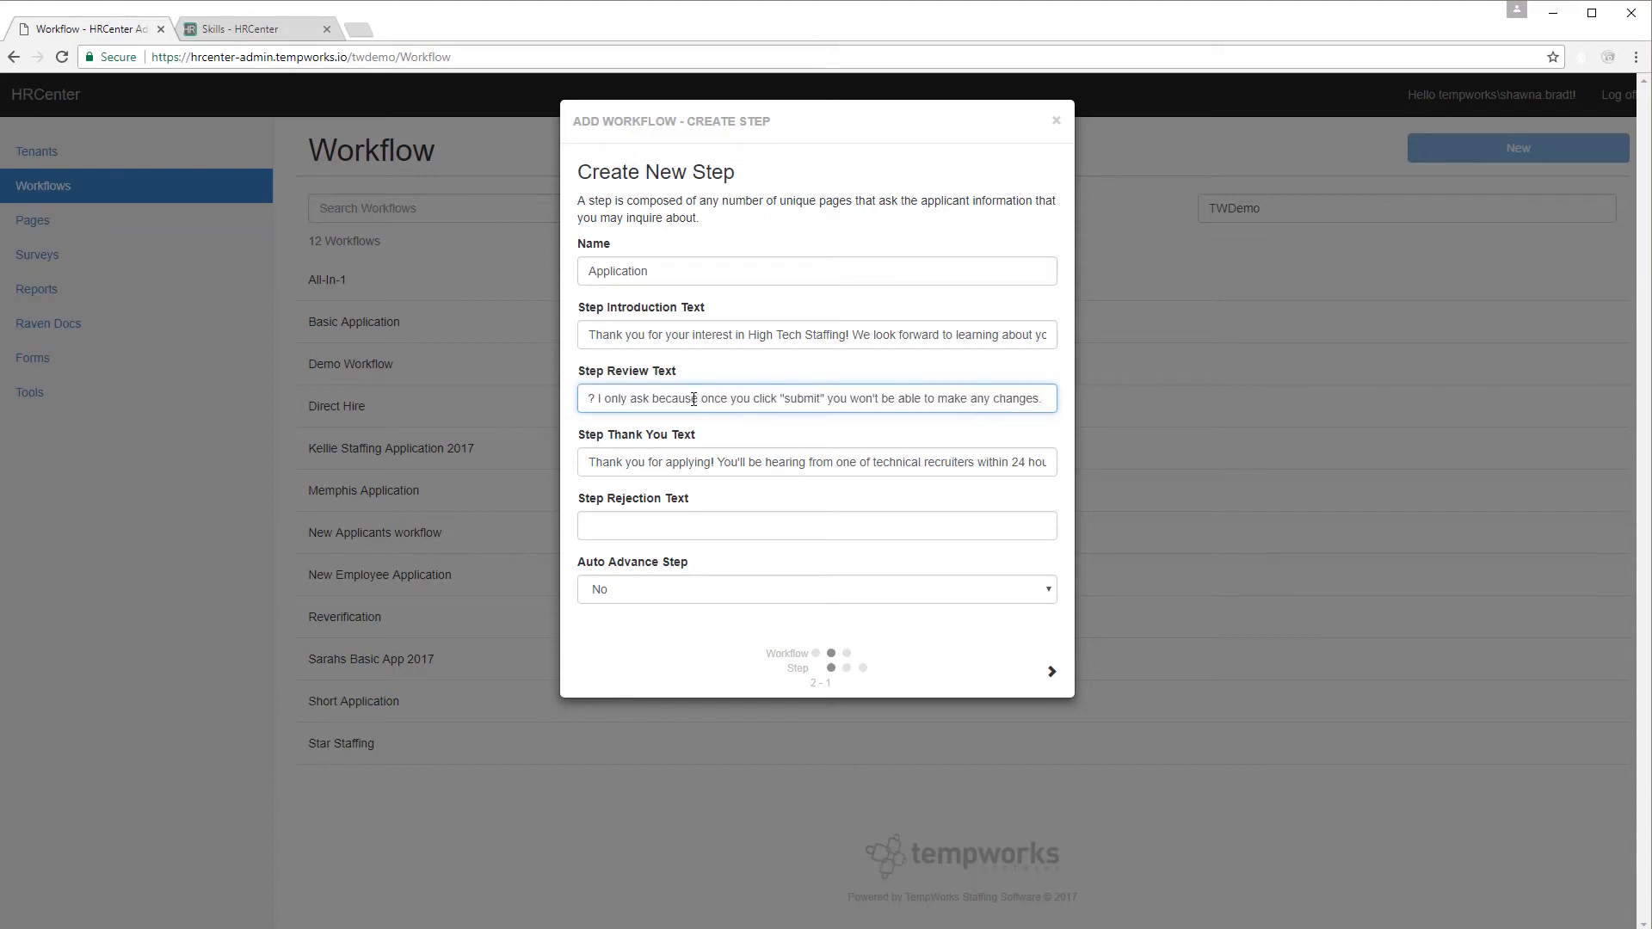
left_click_drag(693, 398, 594, 399)
left_click(600, 524)
type("Thank yo")
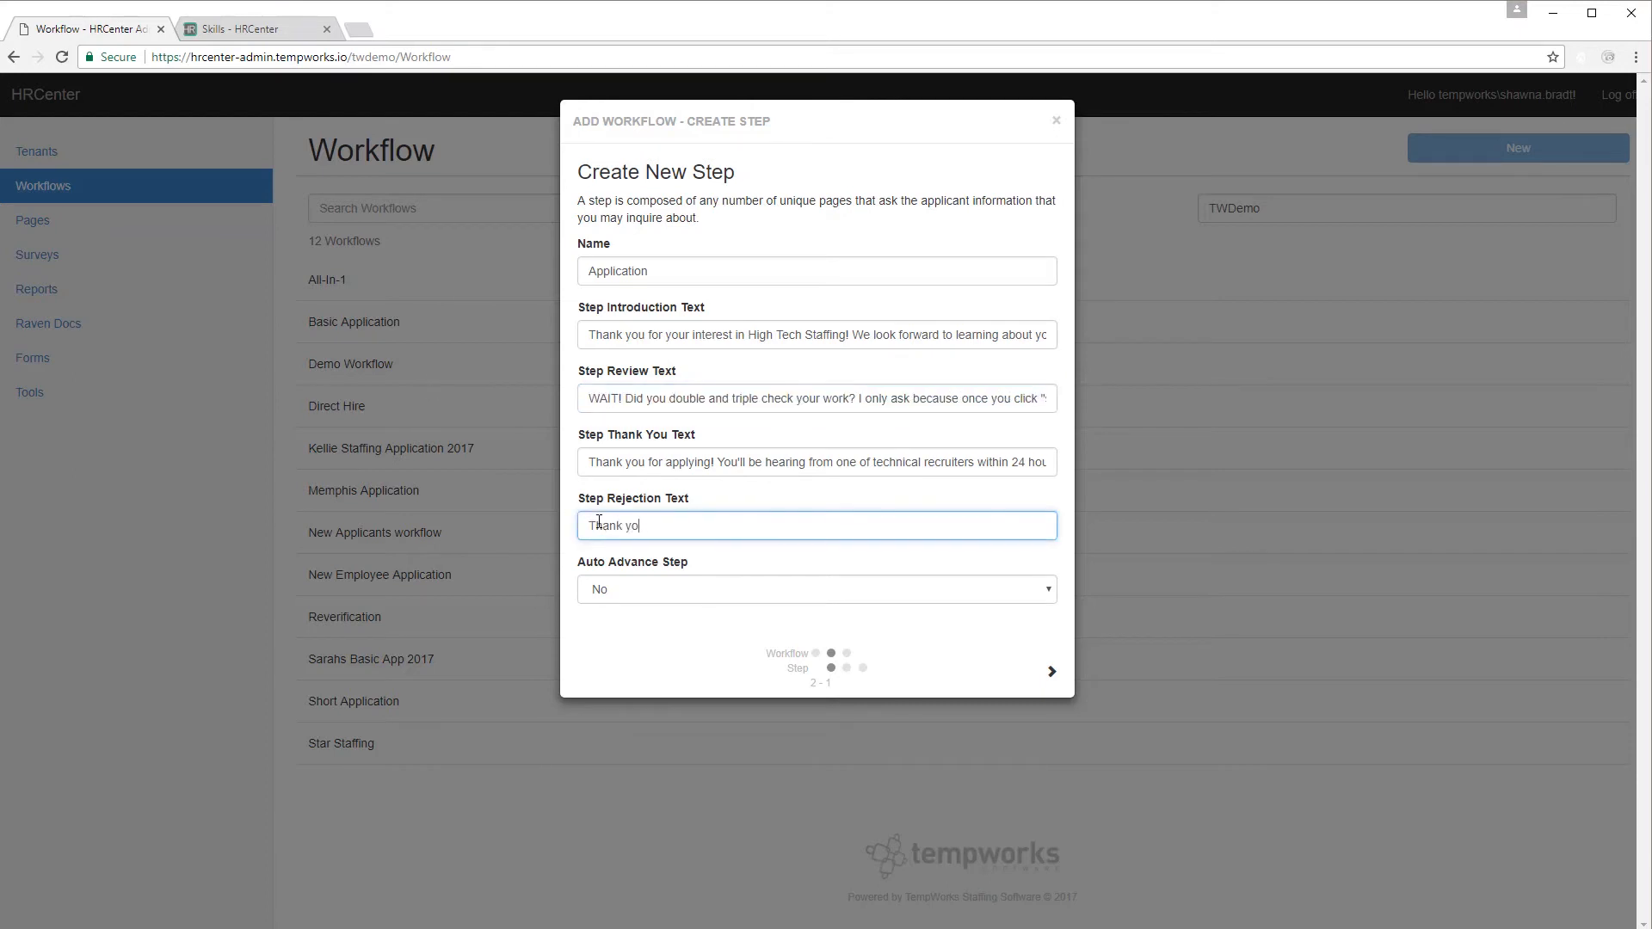
type("u for applying! The process is complete.")
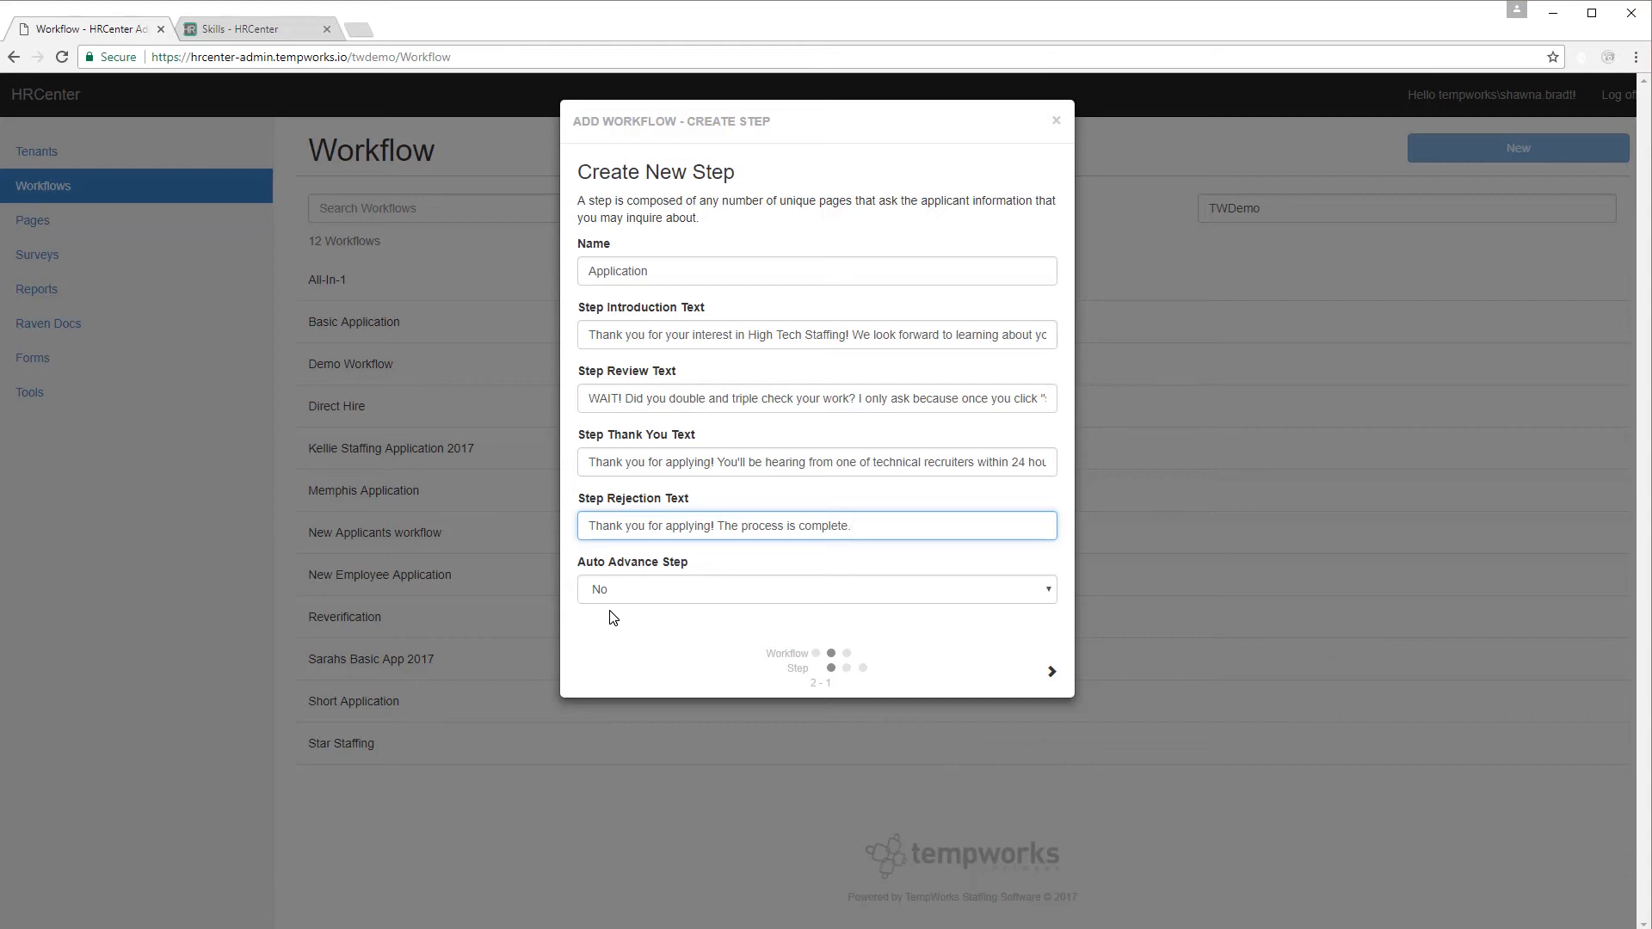
Set Auto Advance Step to Yes for the Application step, then move to Assign Pages.
left_click(1049, 589)
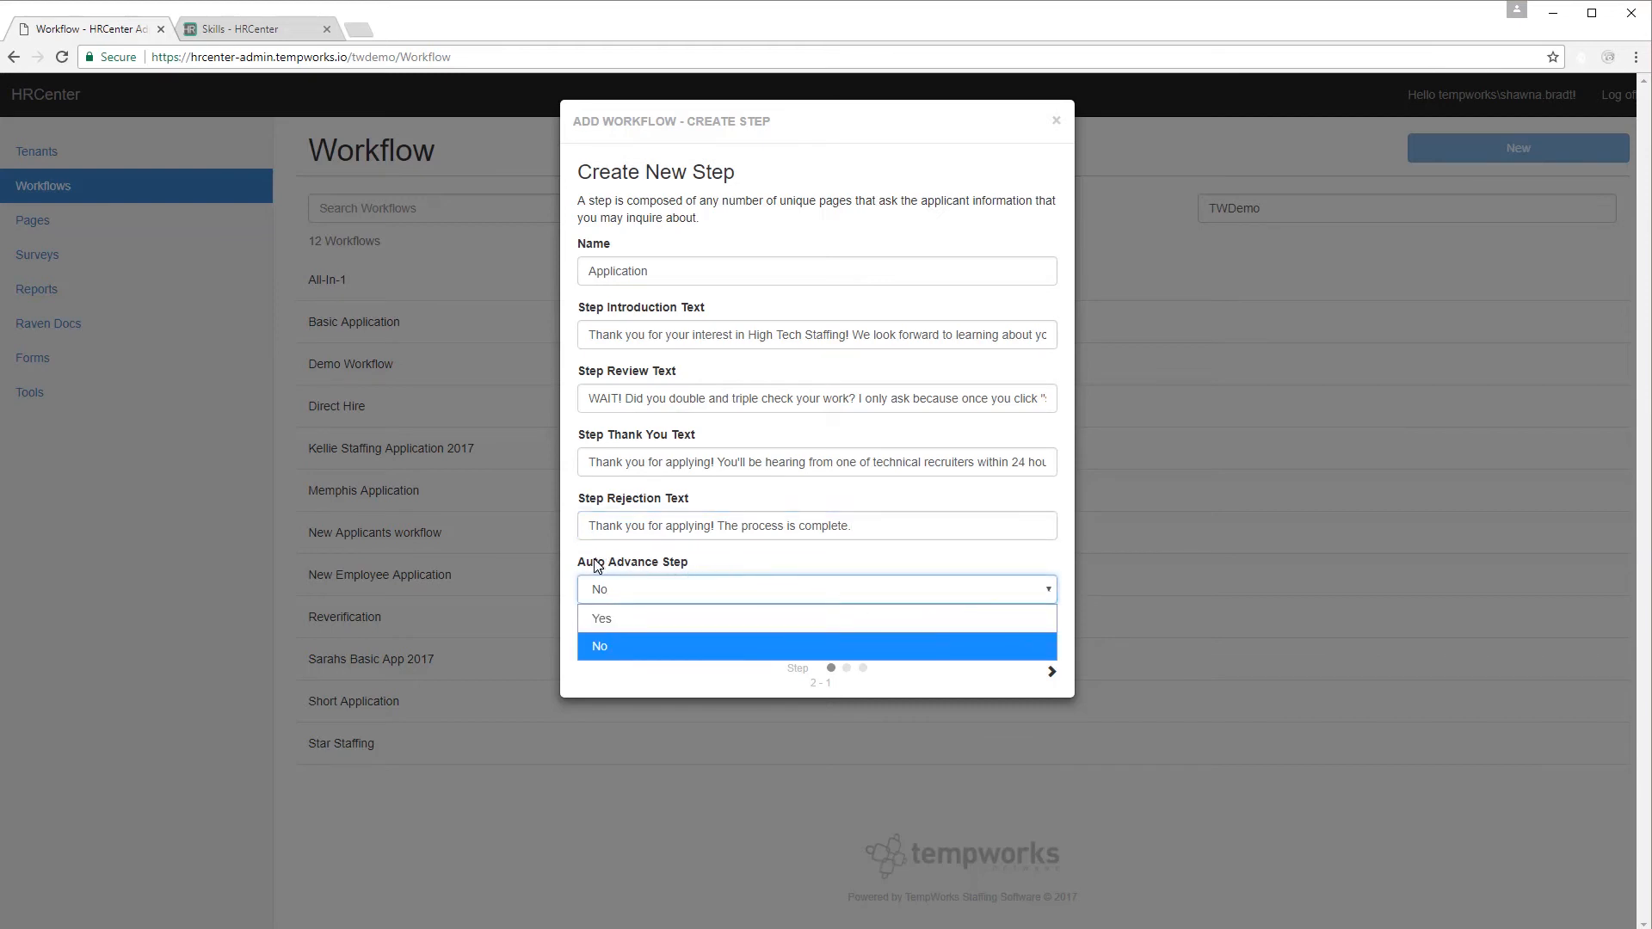
left_click(664, 620)
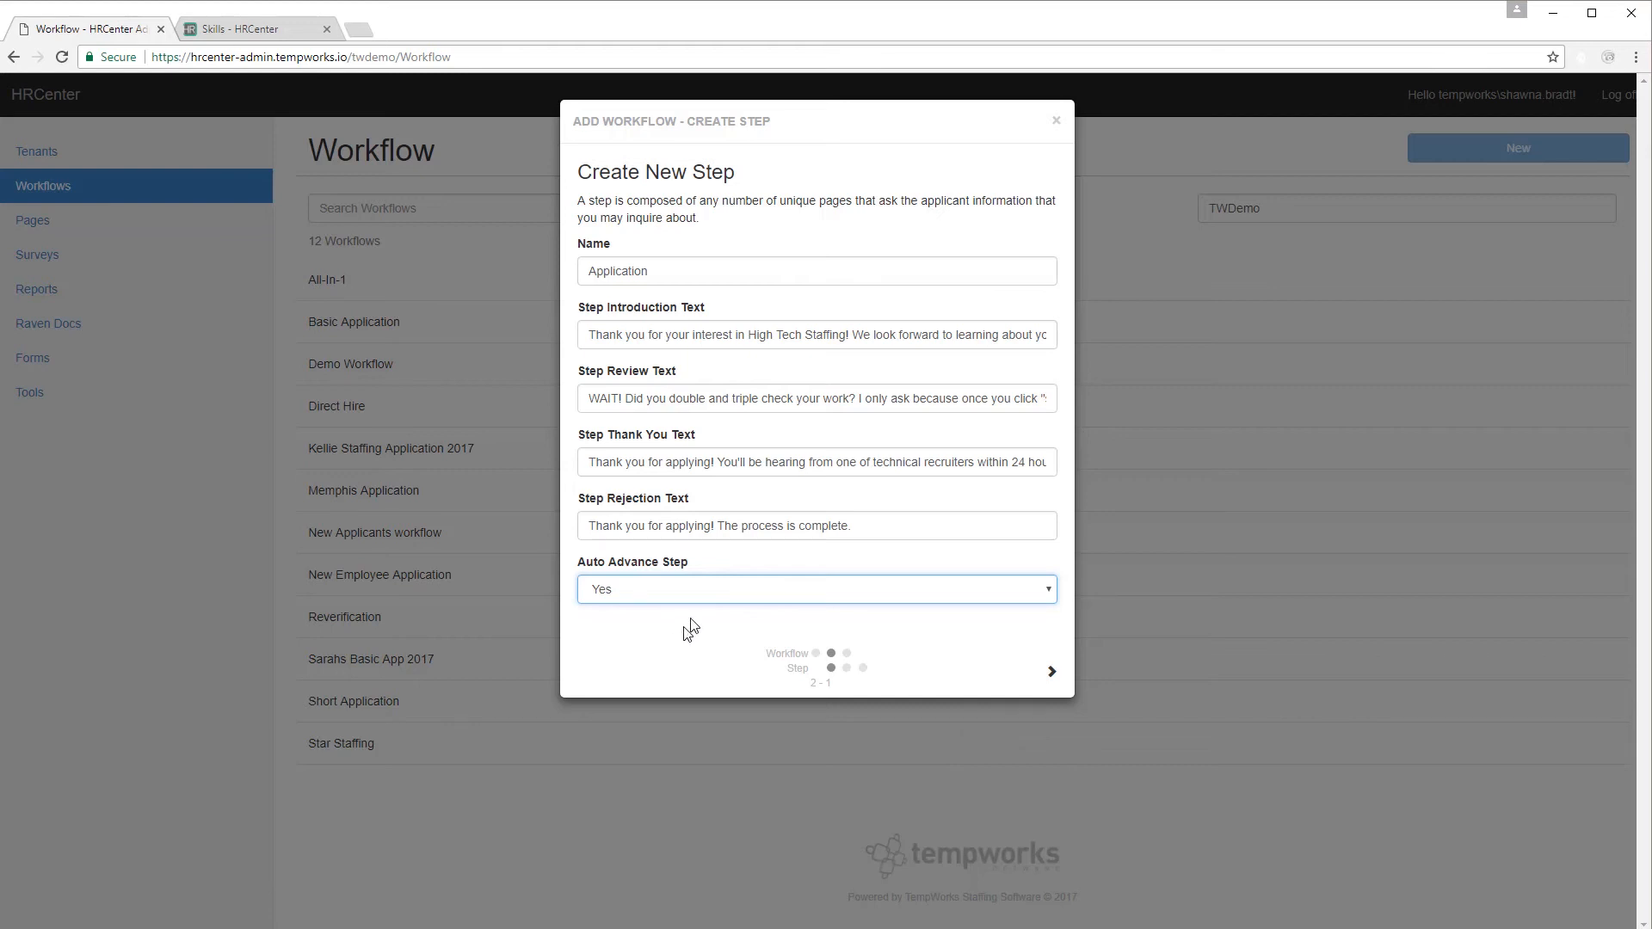
left_click(721, 597)
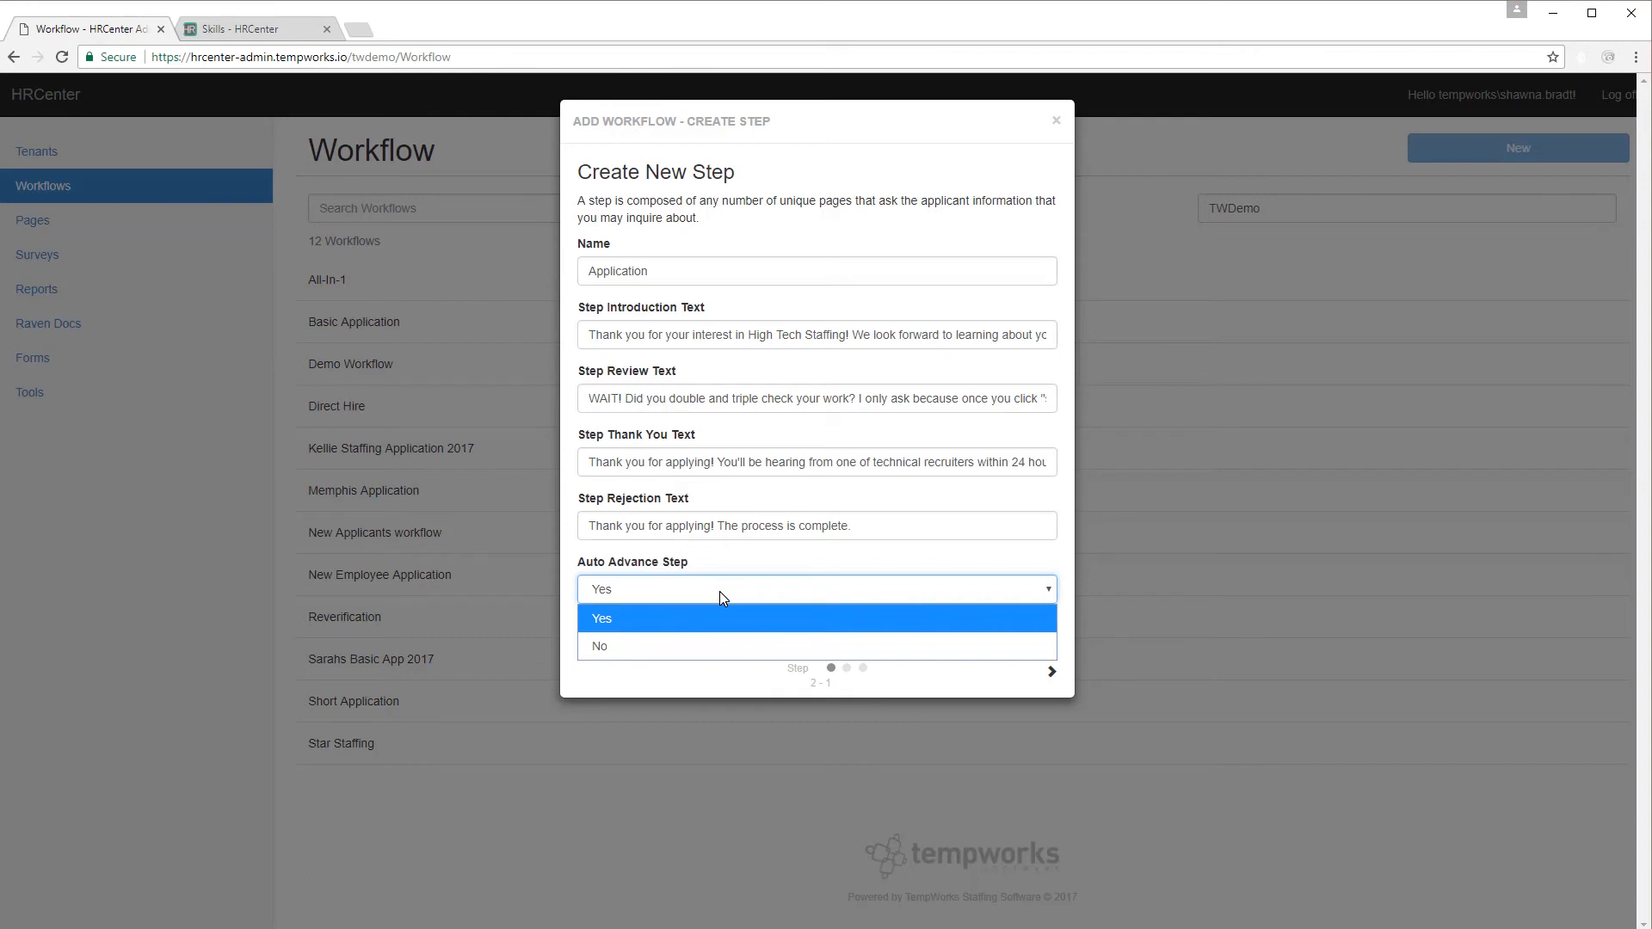
left_click(707, 646)
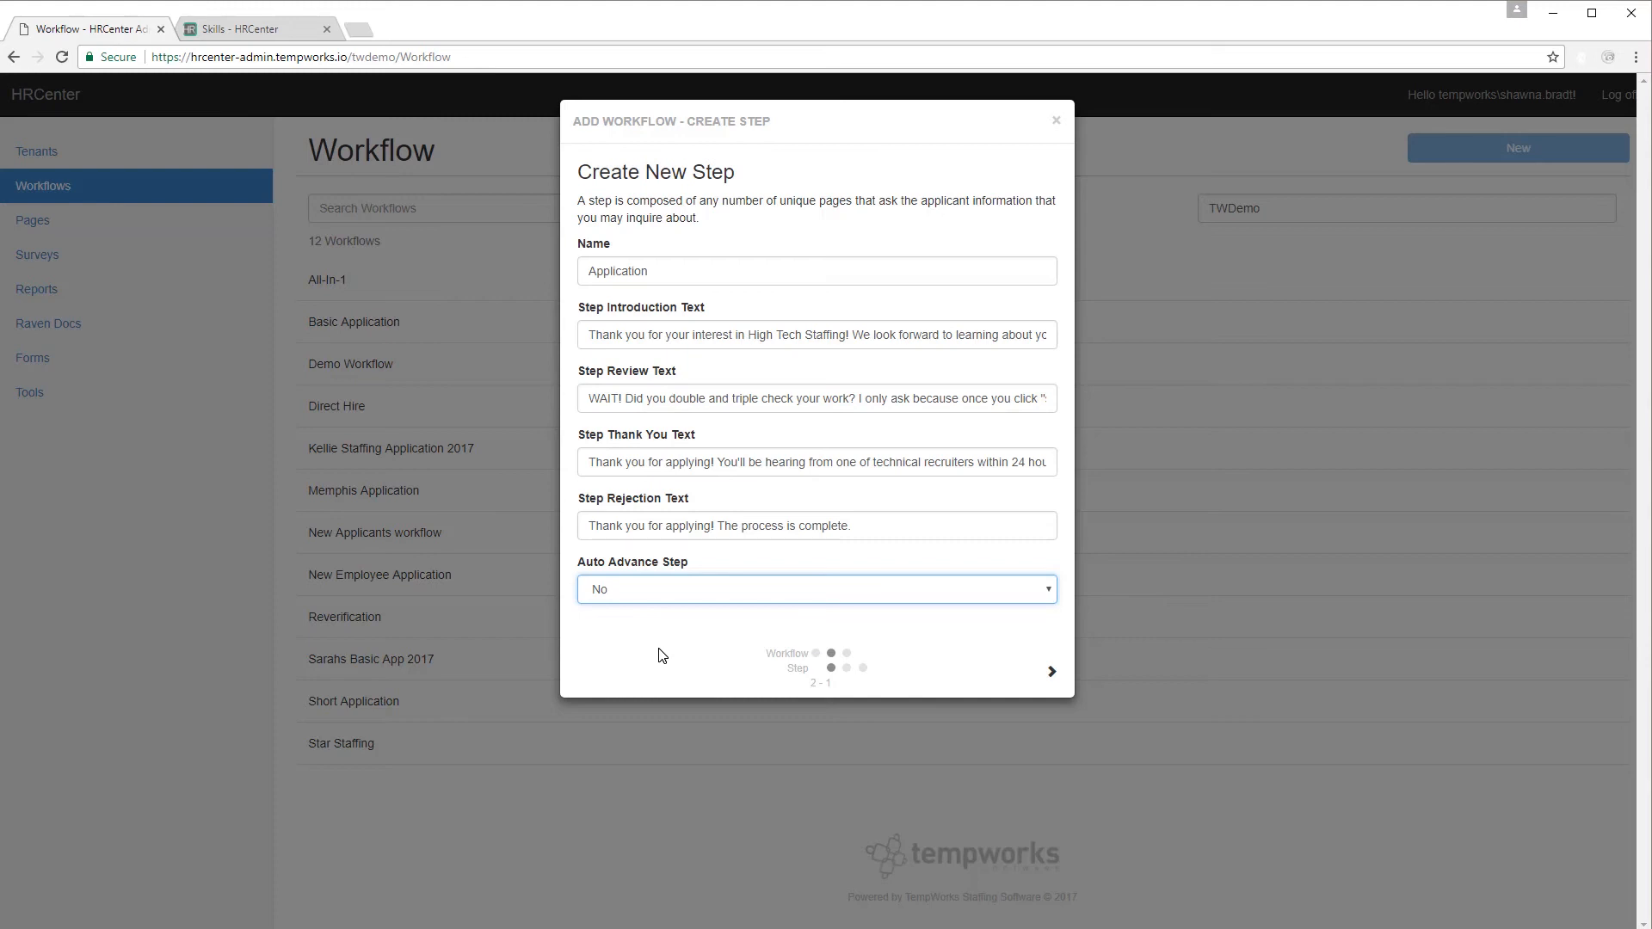
left_click(661, 590)
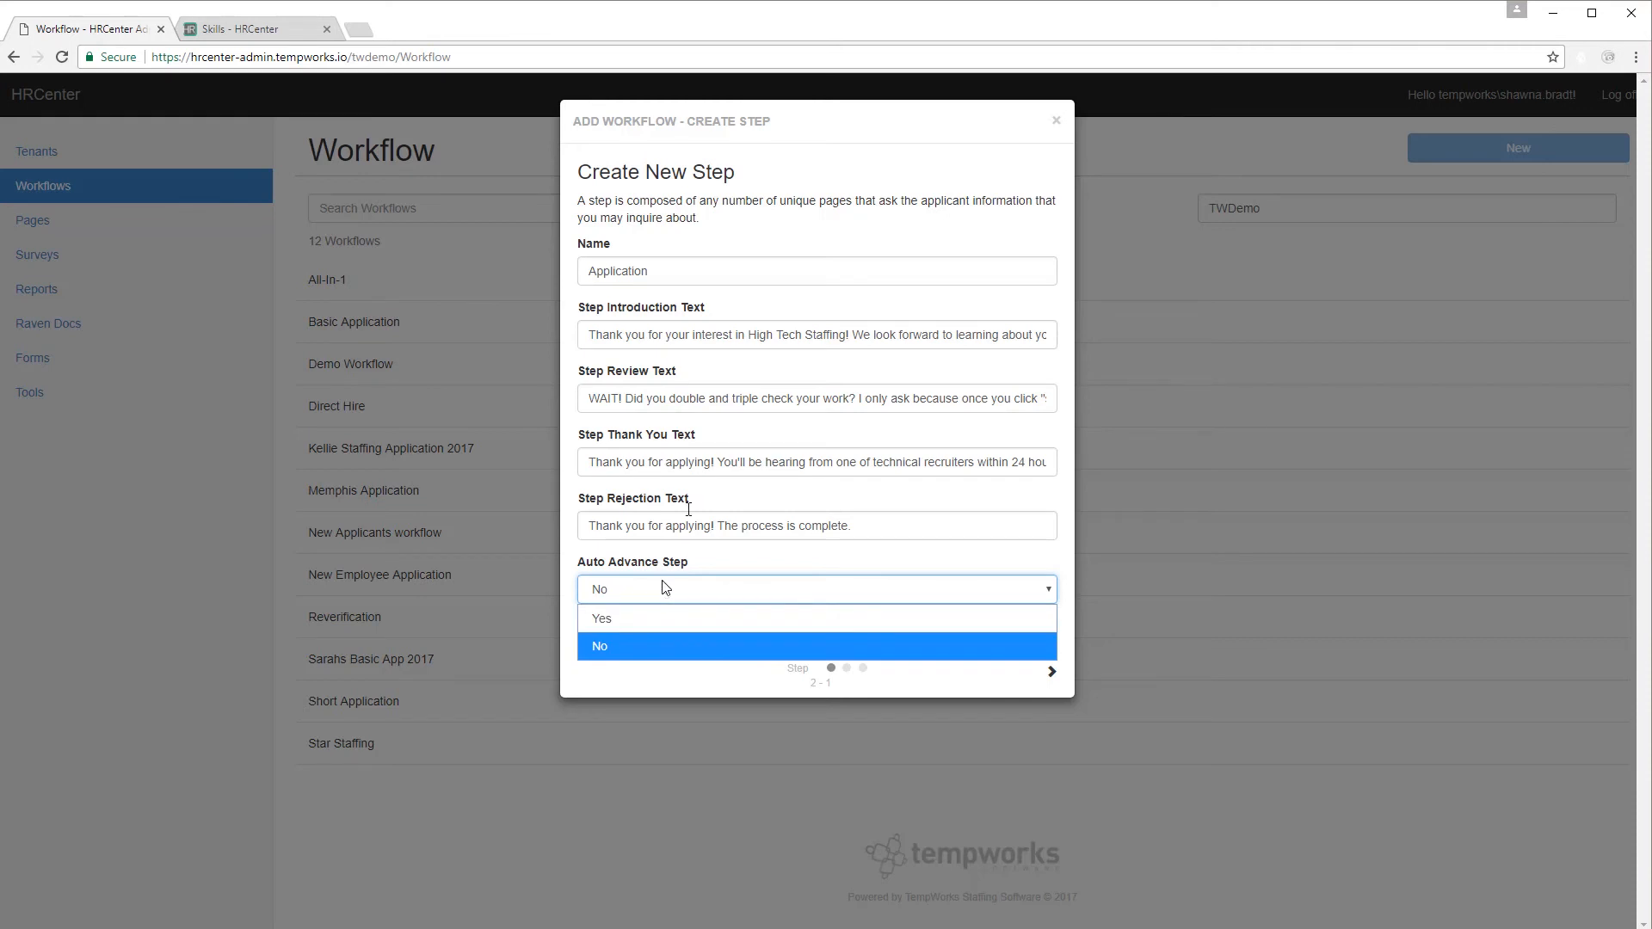
left_click(697, 618)
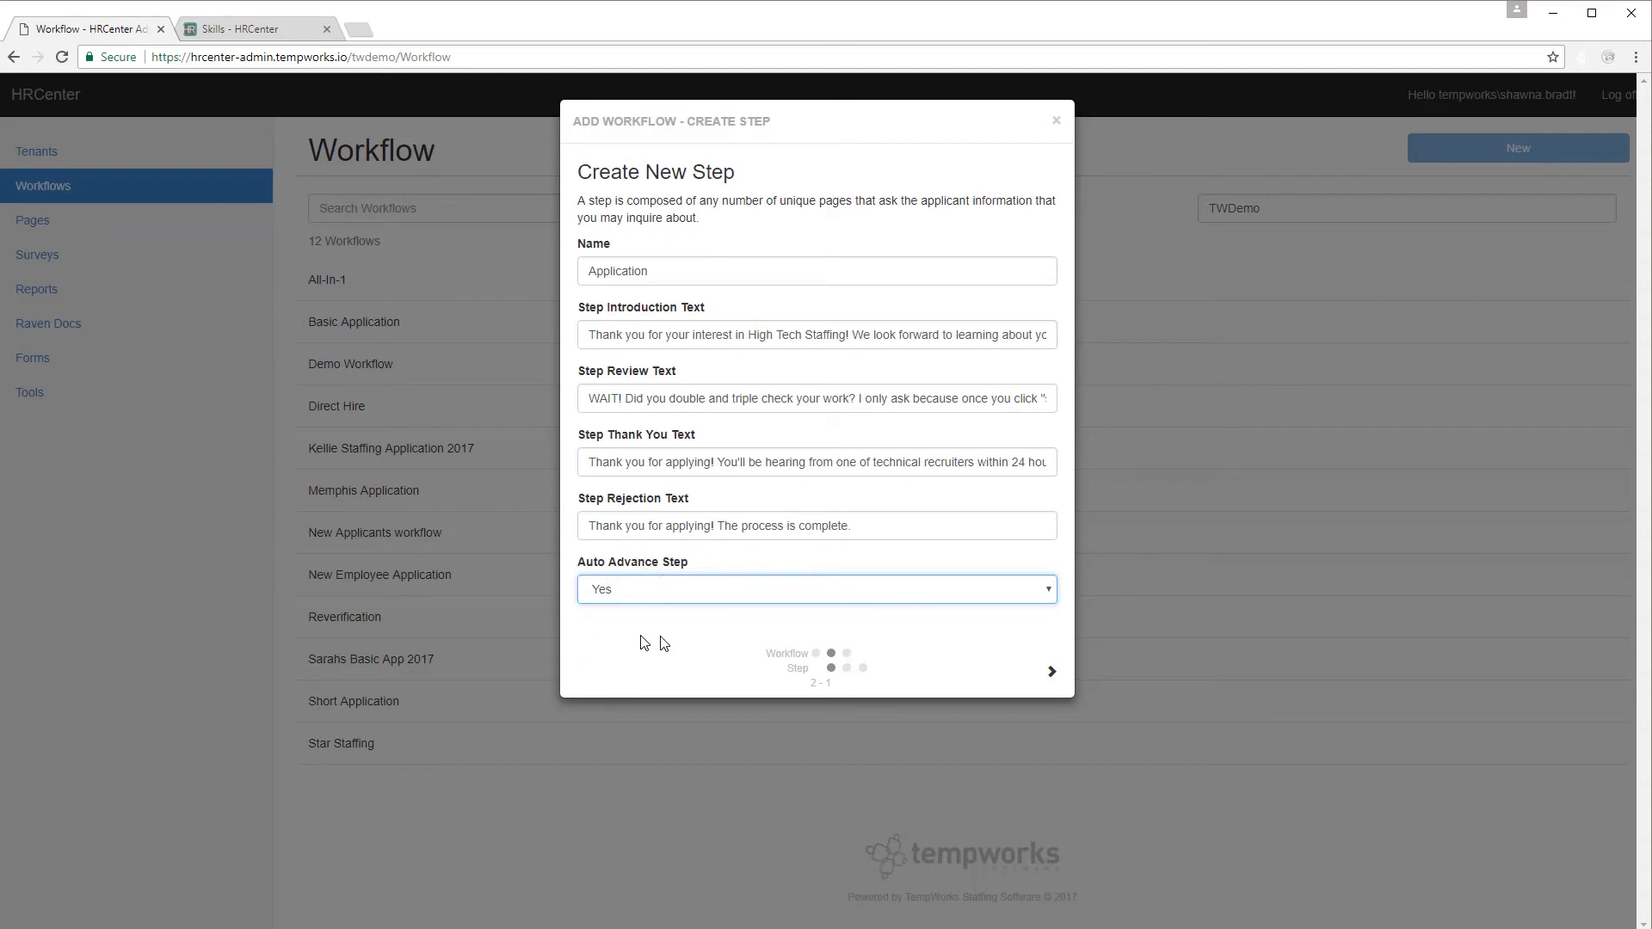
left_click(1051, 677)
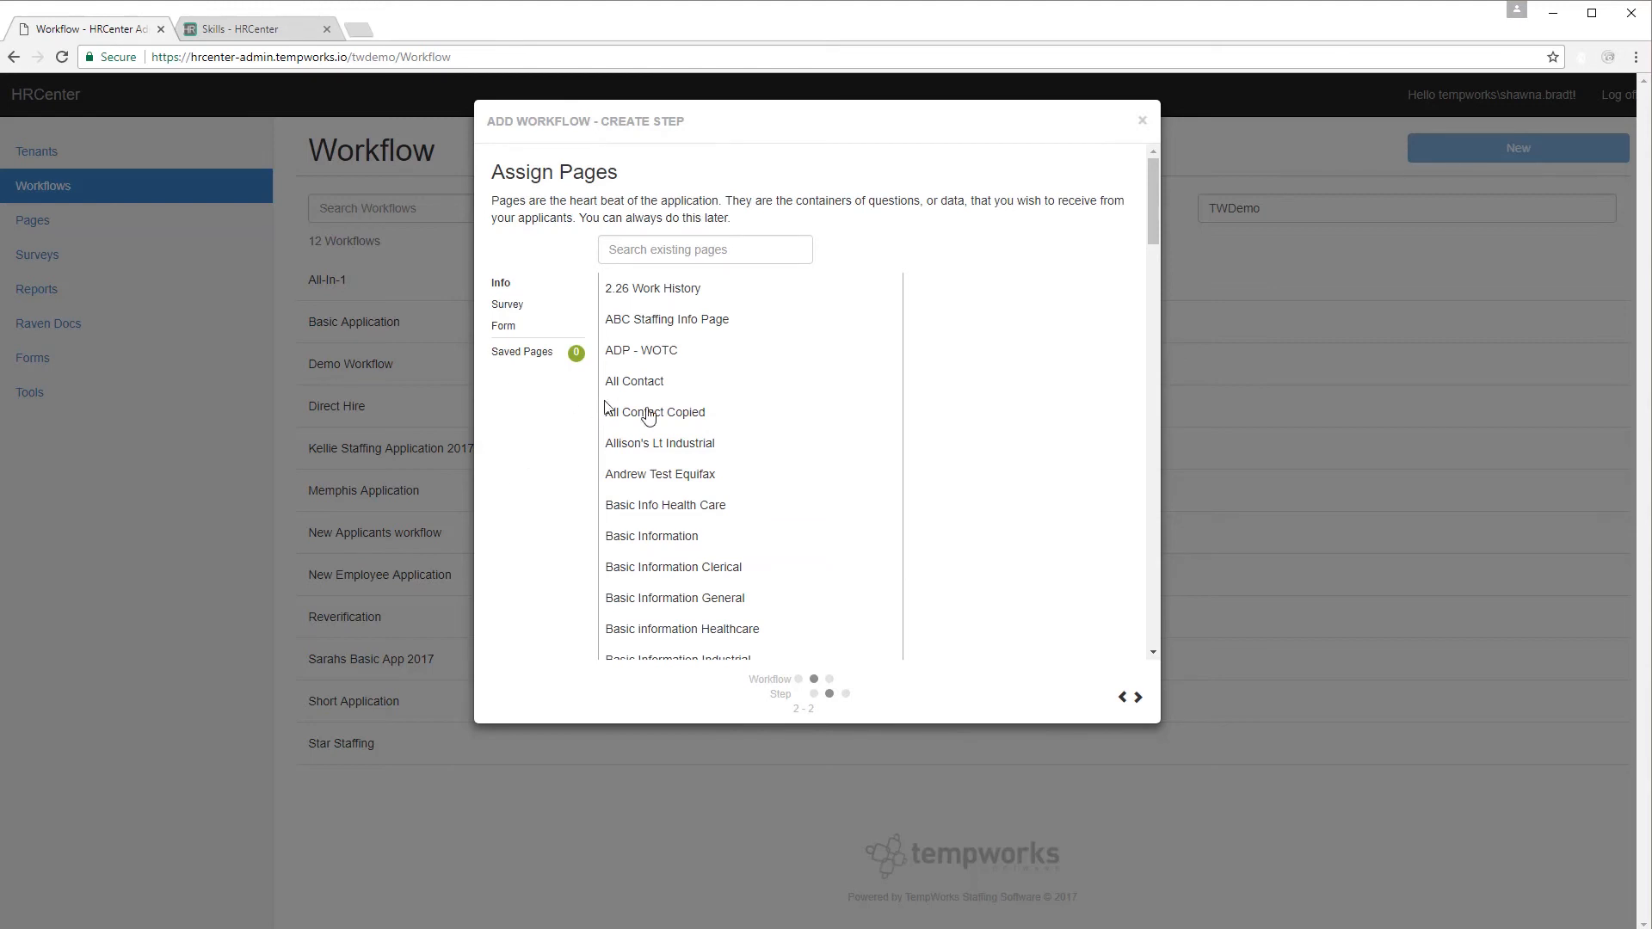
Add the Basic Information and Resume pages to the Application step.
left_click(679, 423)
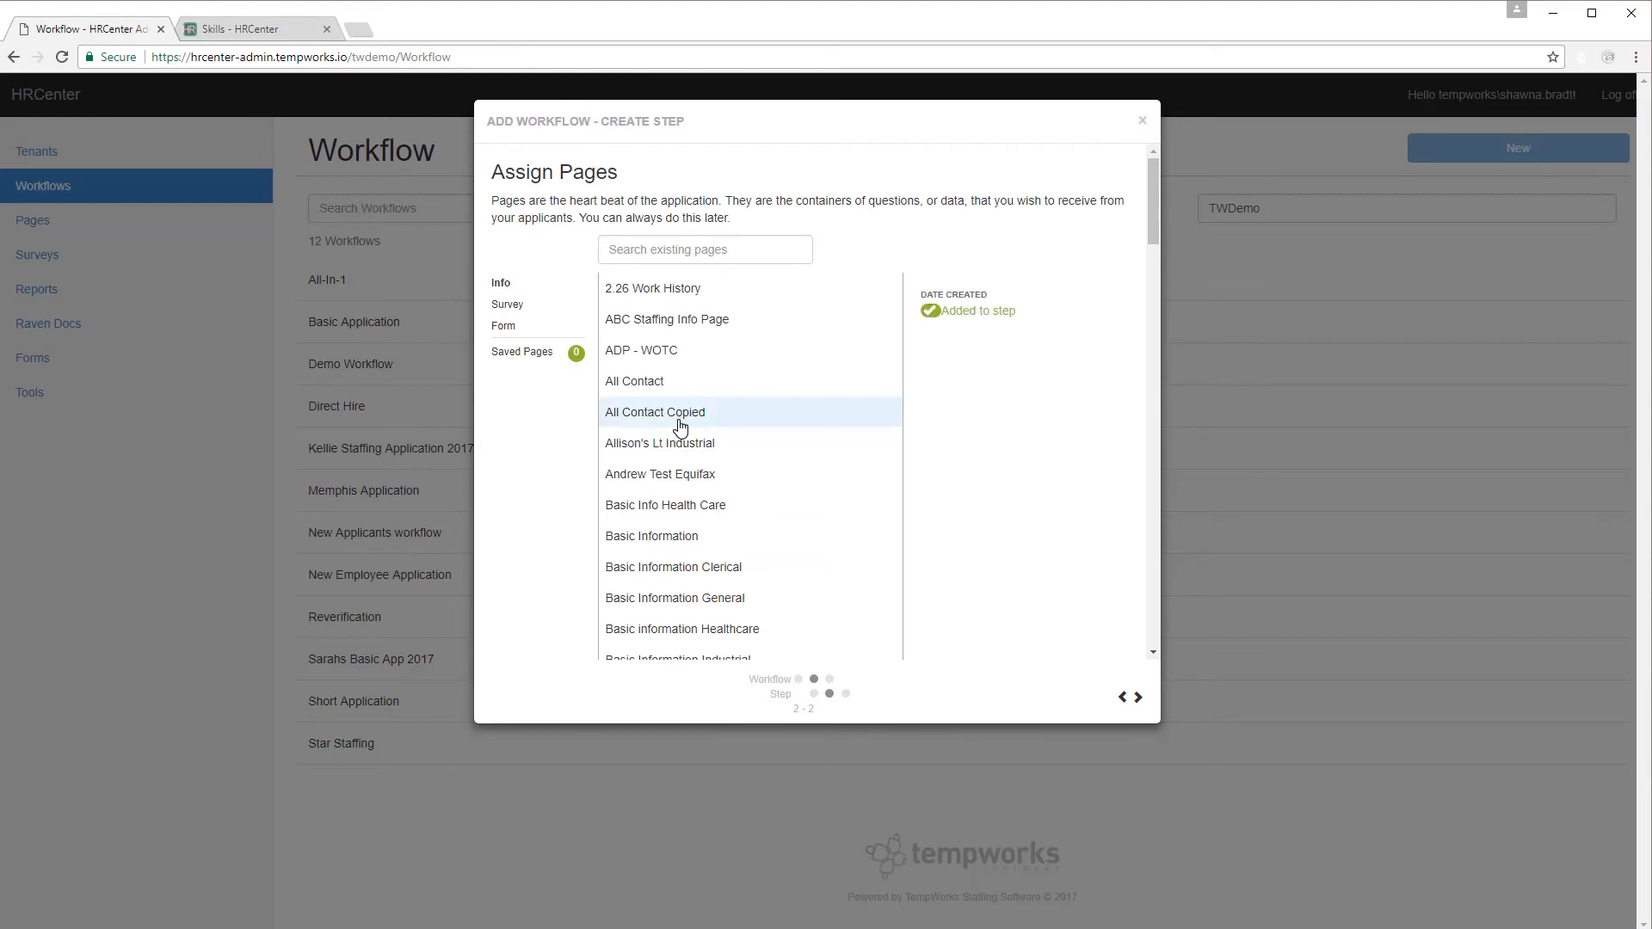
left_click(710, 540)
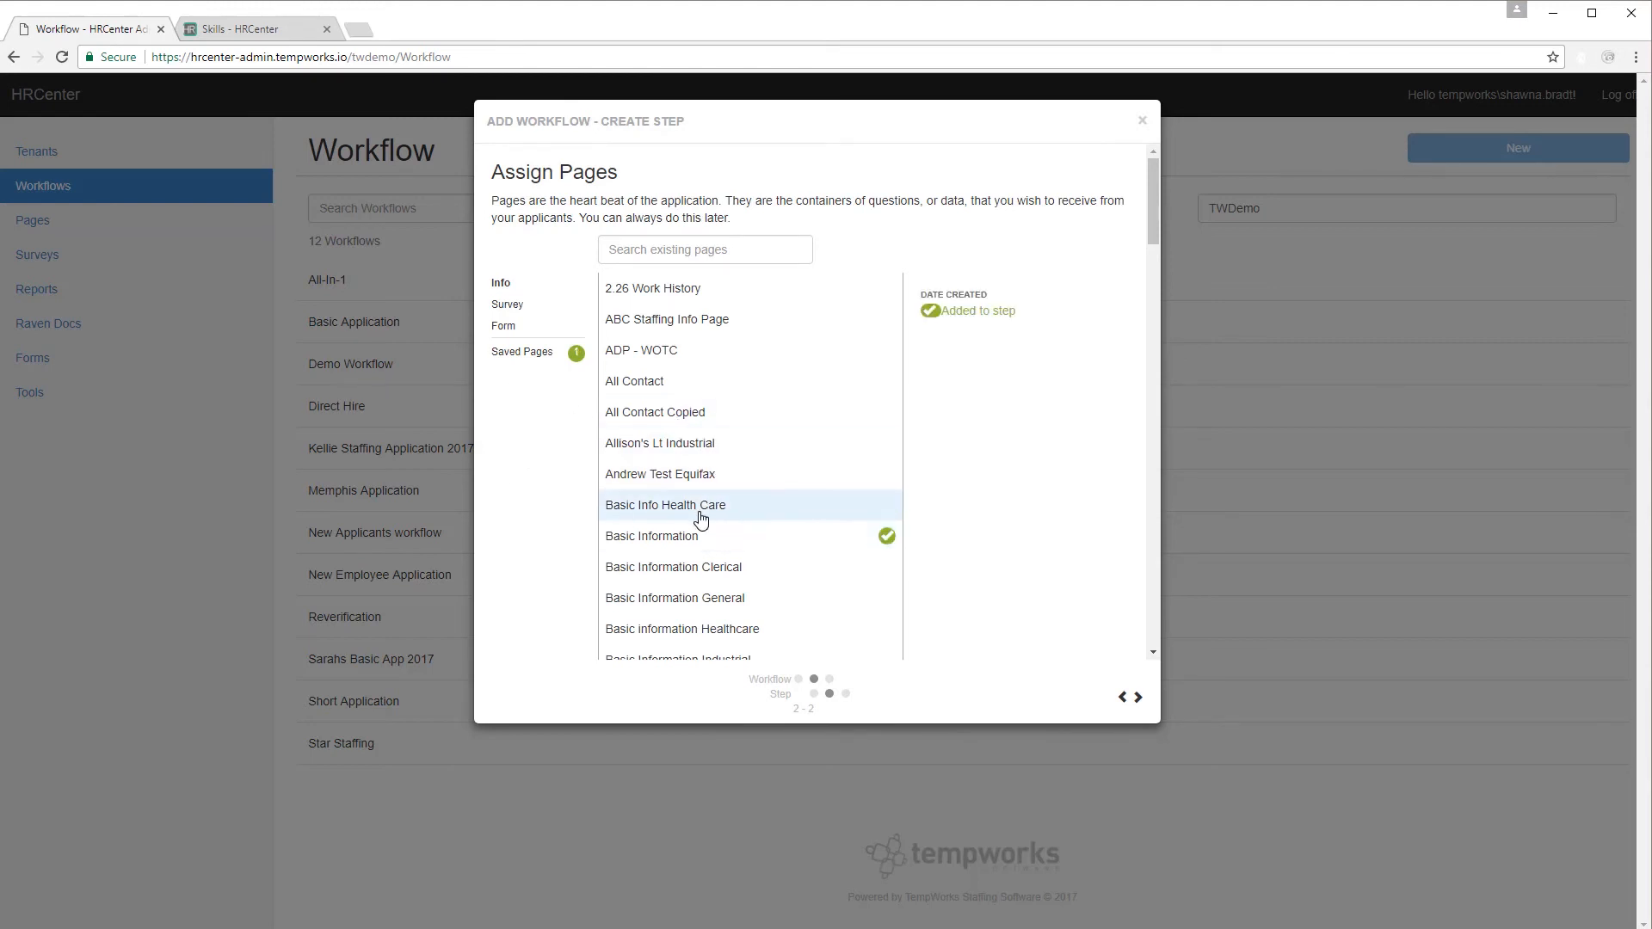
scroll(701, 519, "down", 2)
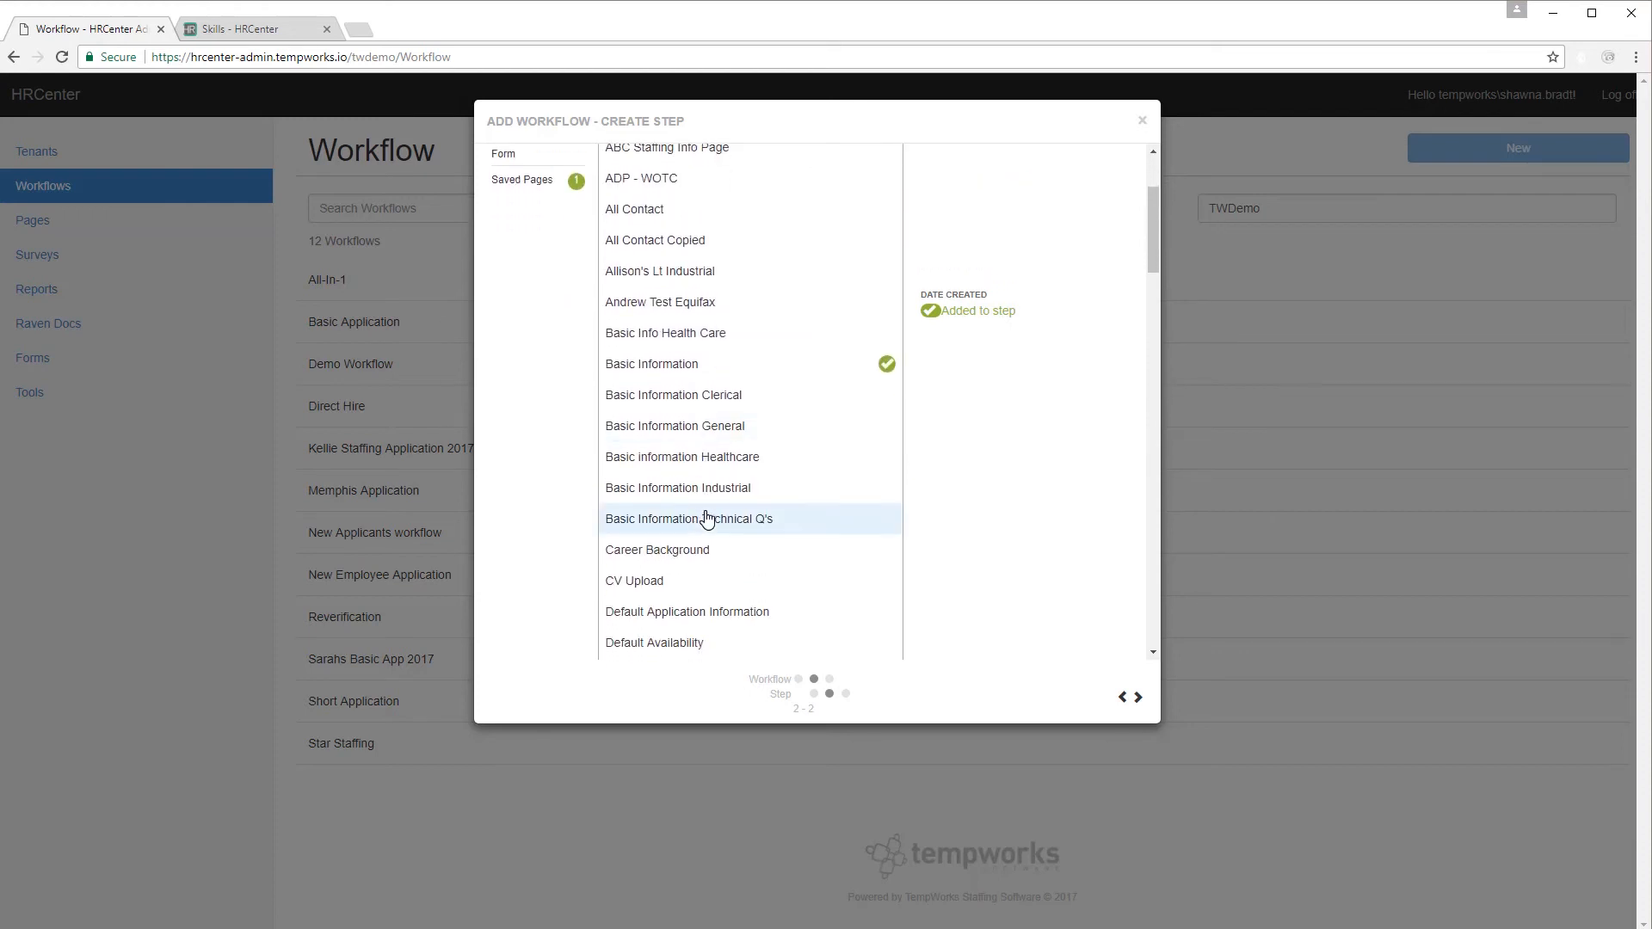
scroll(701, 519, "up", 3)
left_click(701, 251)
type("resu")
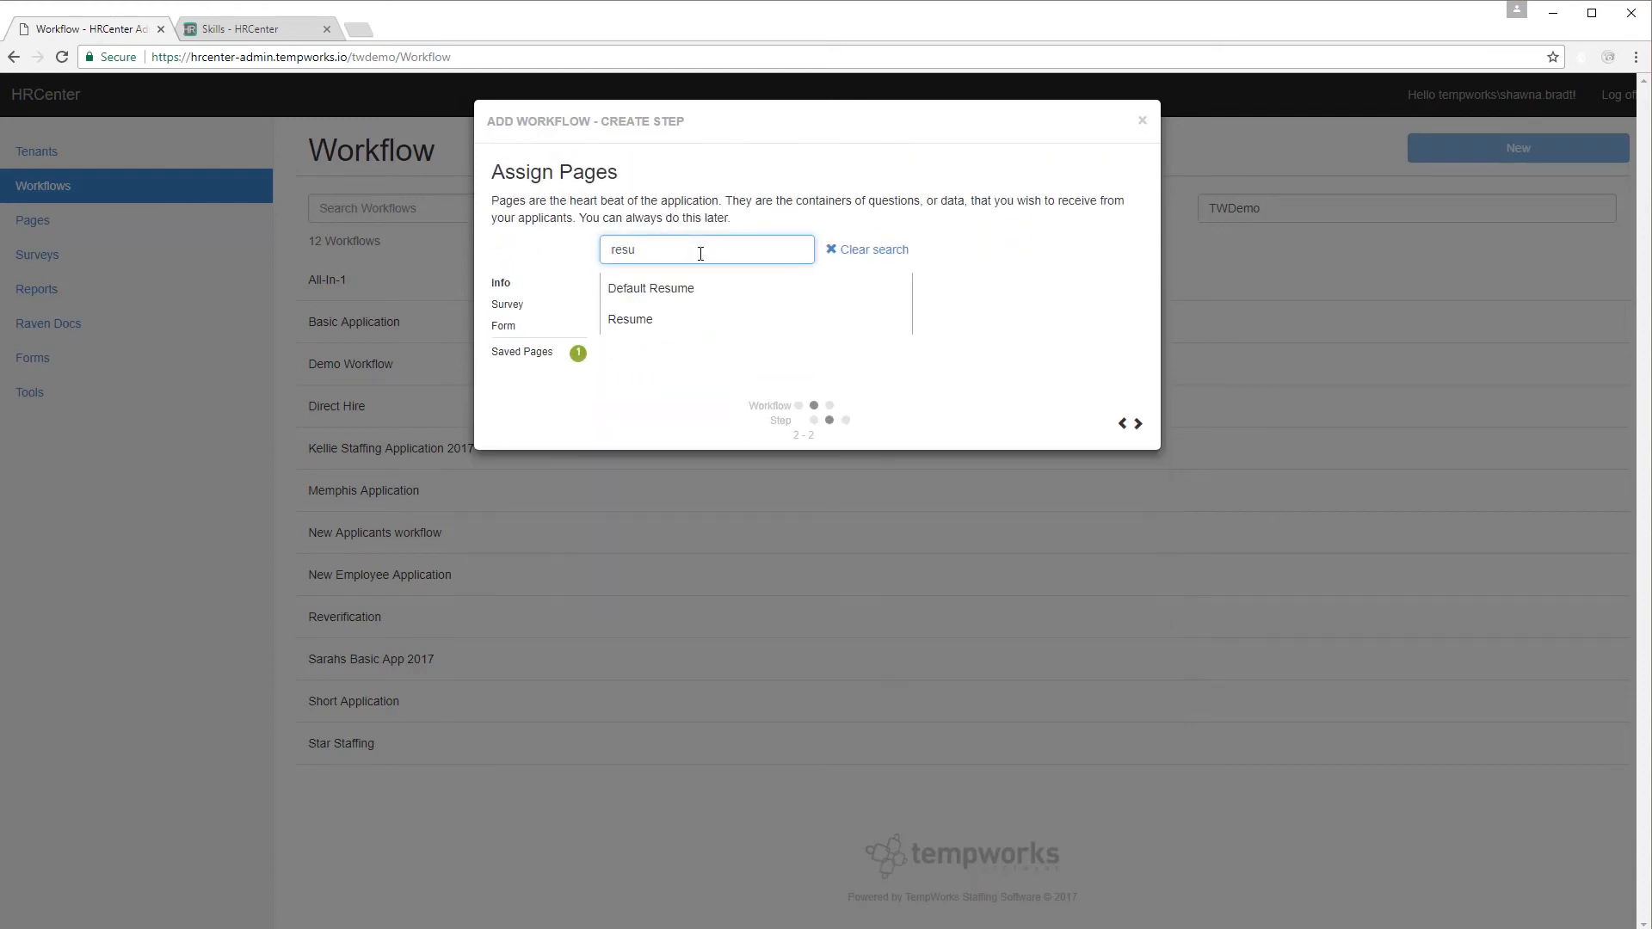
left_click(686, 319)
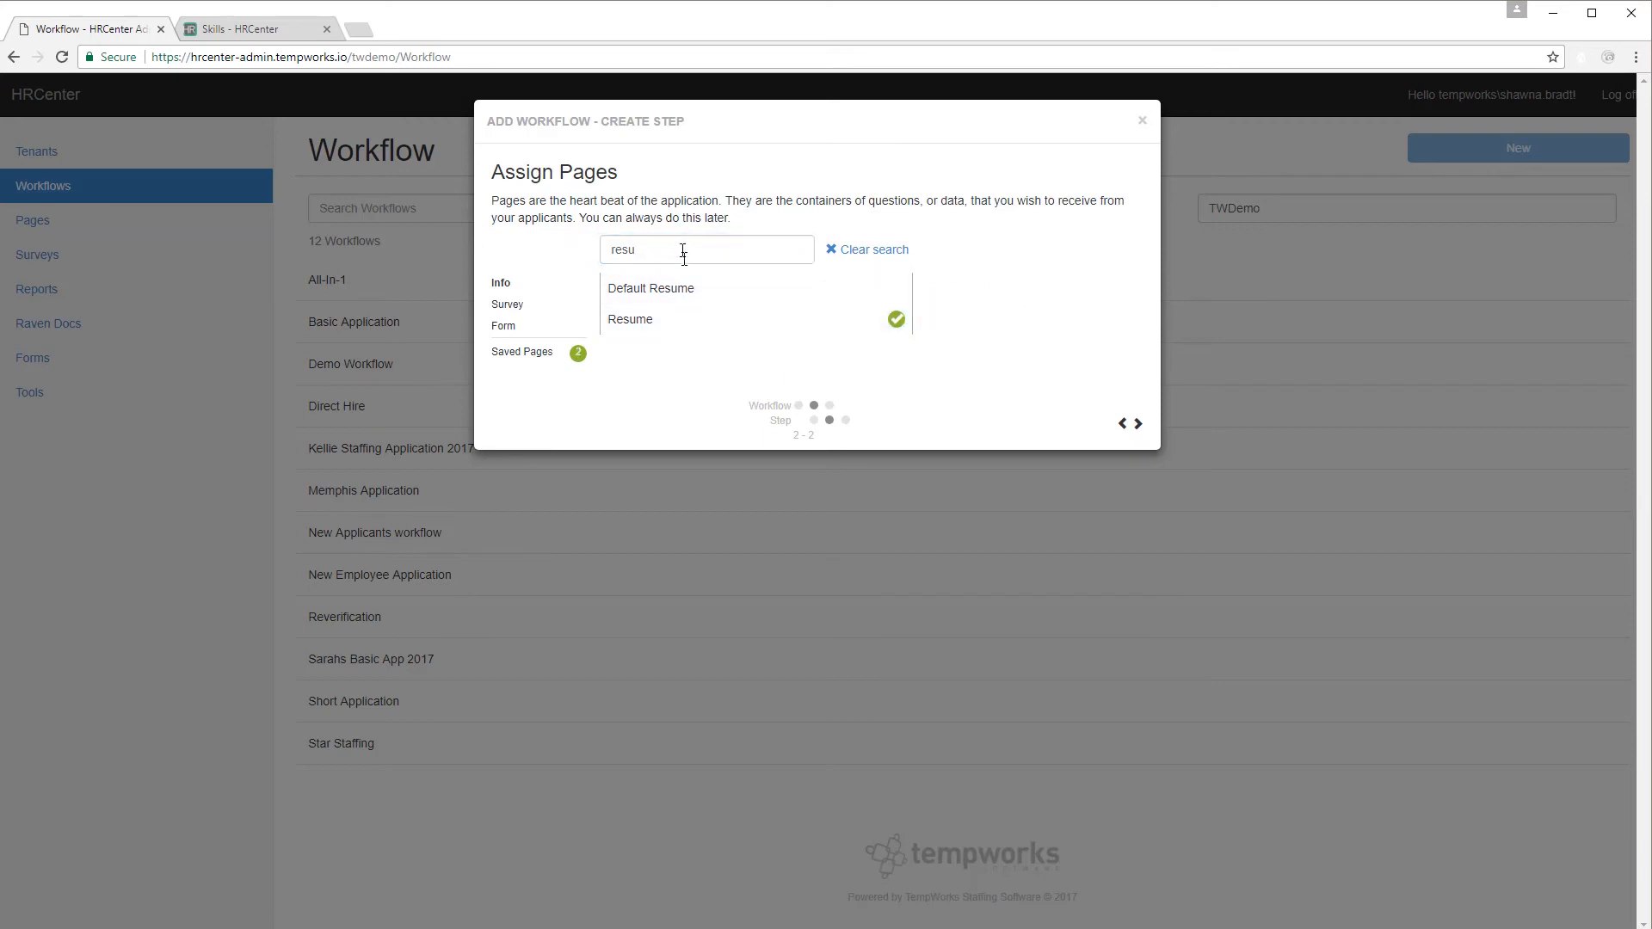
Search for and add the All Contact, Default Work History and Default Education pages.
left_click_drag(683, 251, 594, 248)
type("conta")
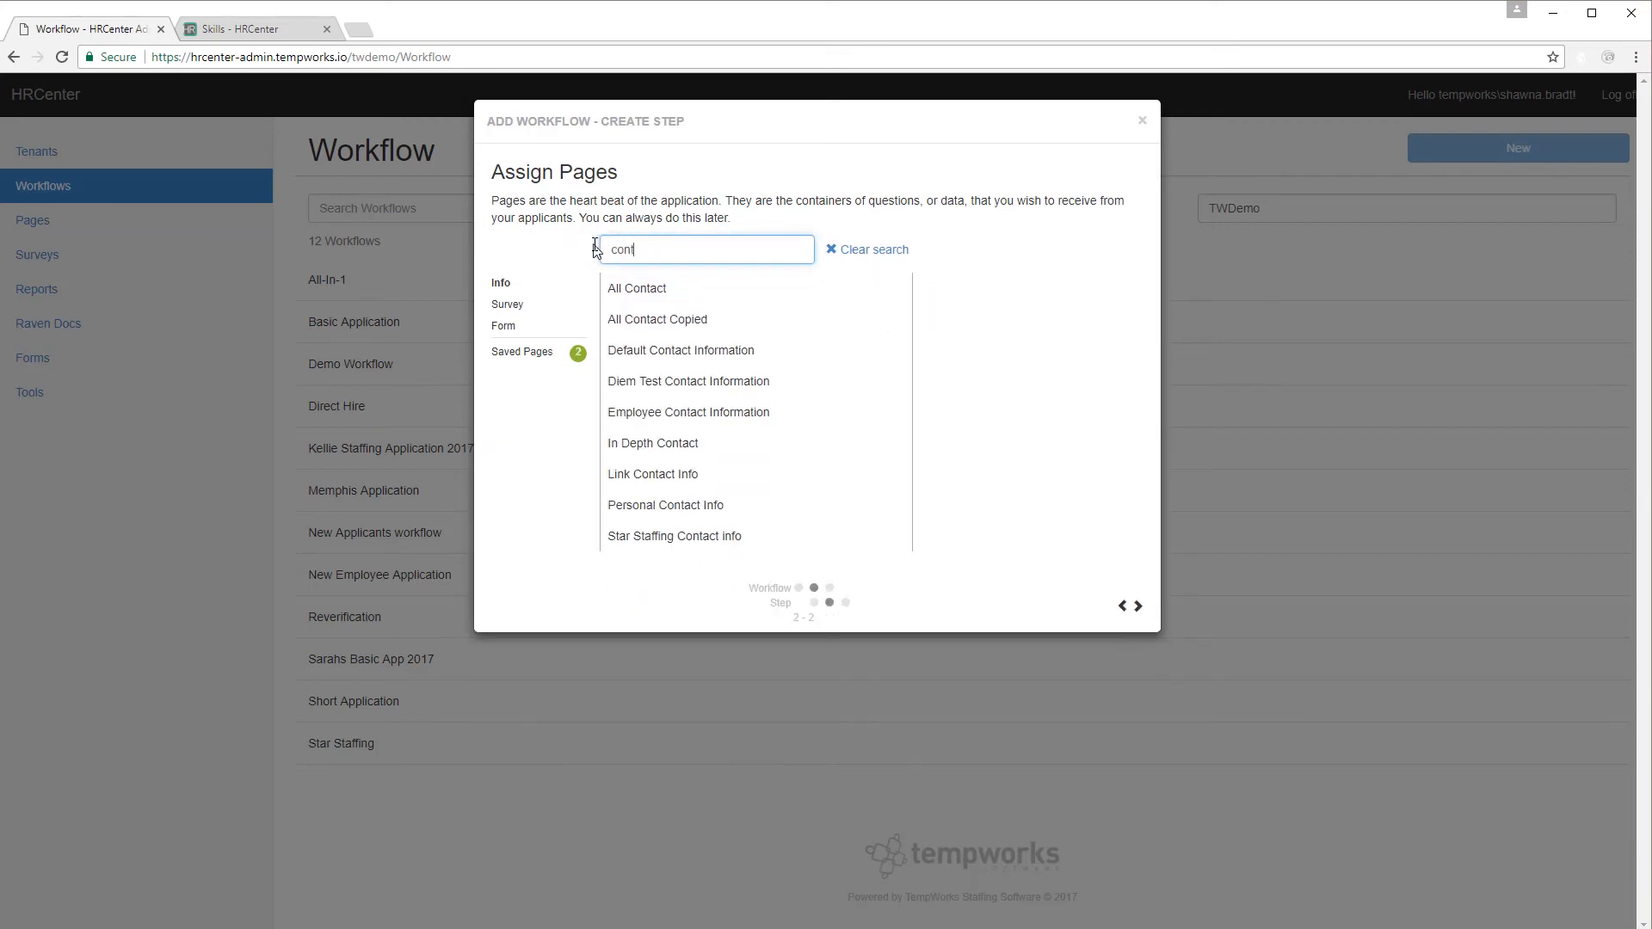
left_click(641, 291)
type("job")
key("BackSpace")
key("BackSpace")
key("BackSpace")
type("work")
left_click(723, 317)
left_click_drag(661, 250, 594, 258)
type("educ")
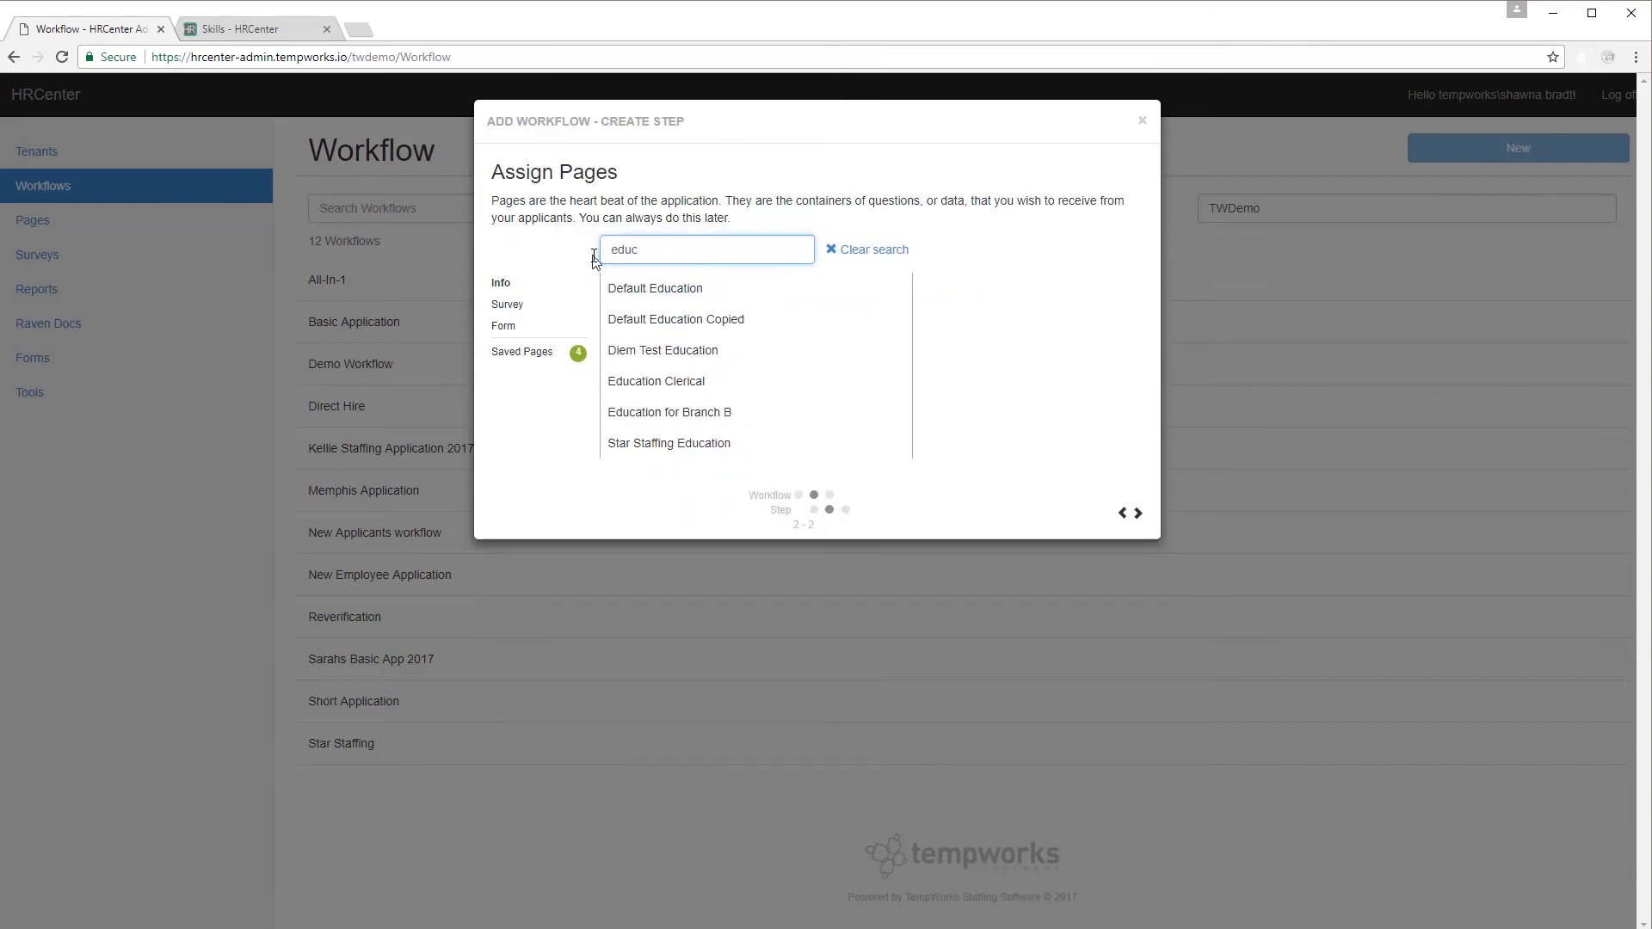
left_click(641, 290)
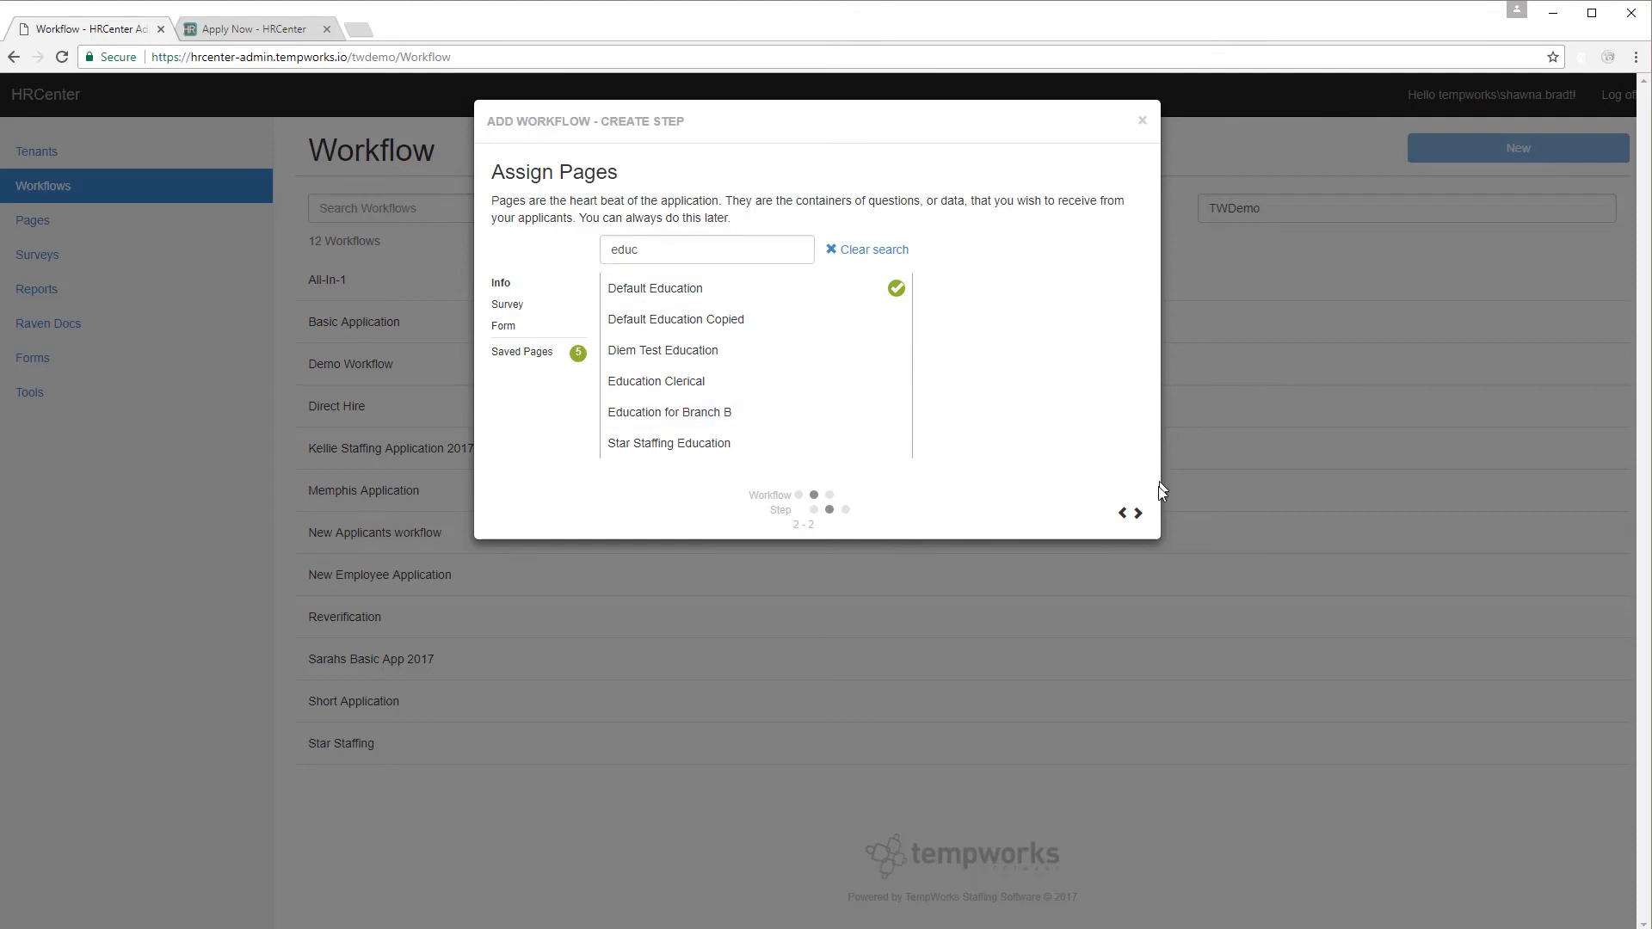
Move Resume above Basic Information in Step Details and save the Application step.
left_click(1139, 514)
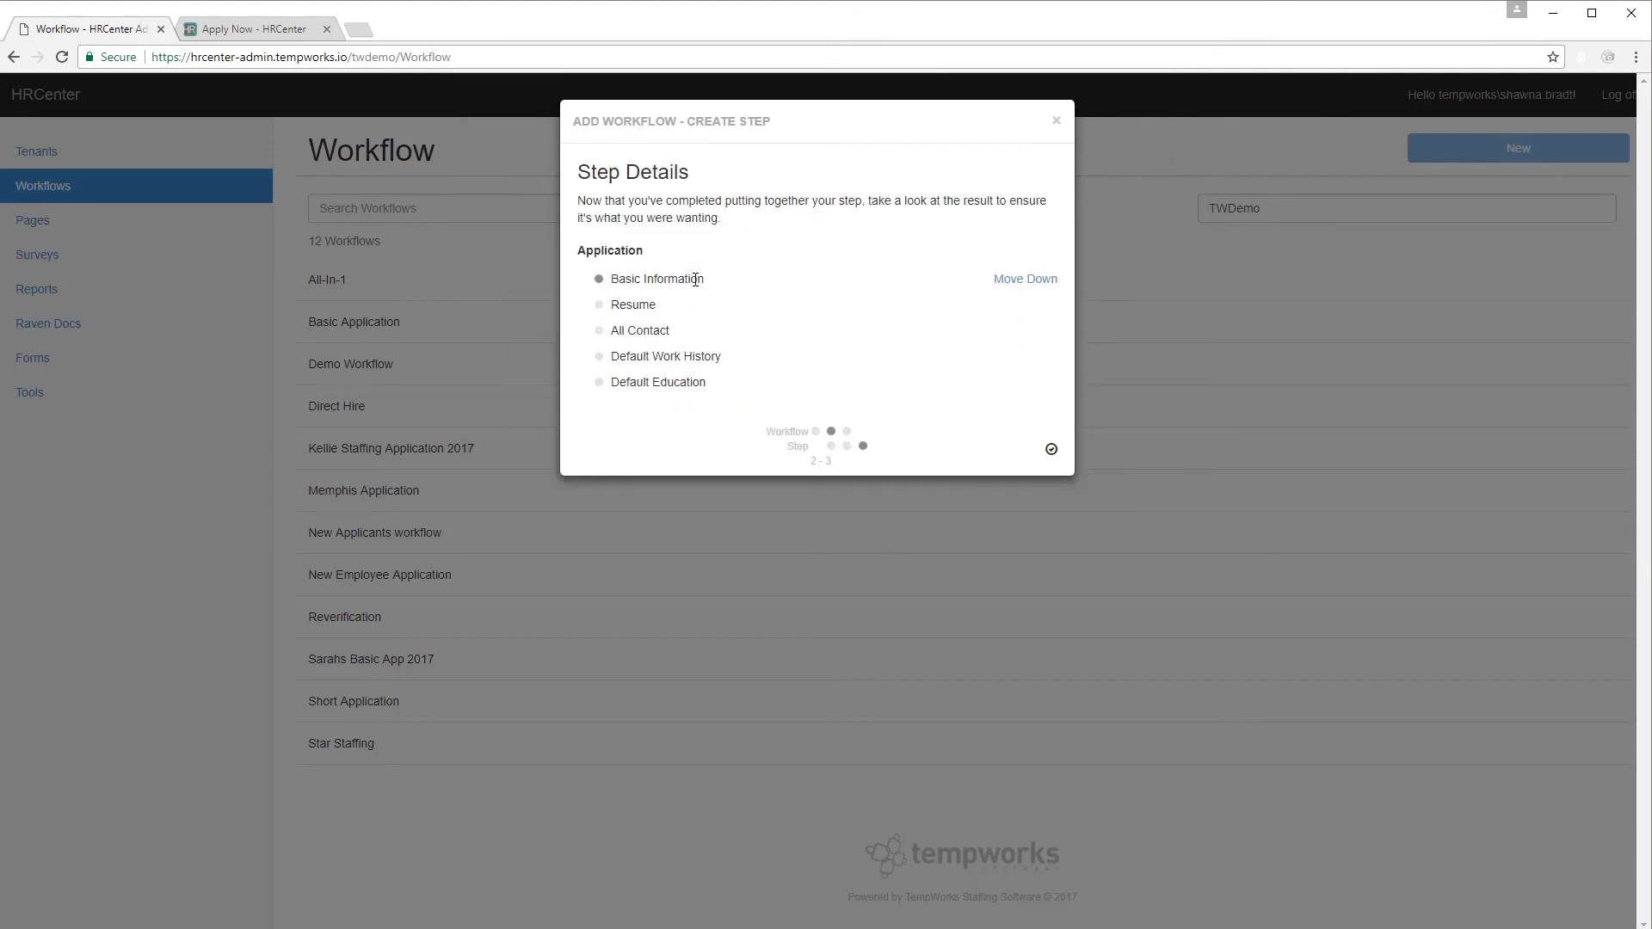
left_click(961, 306)
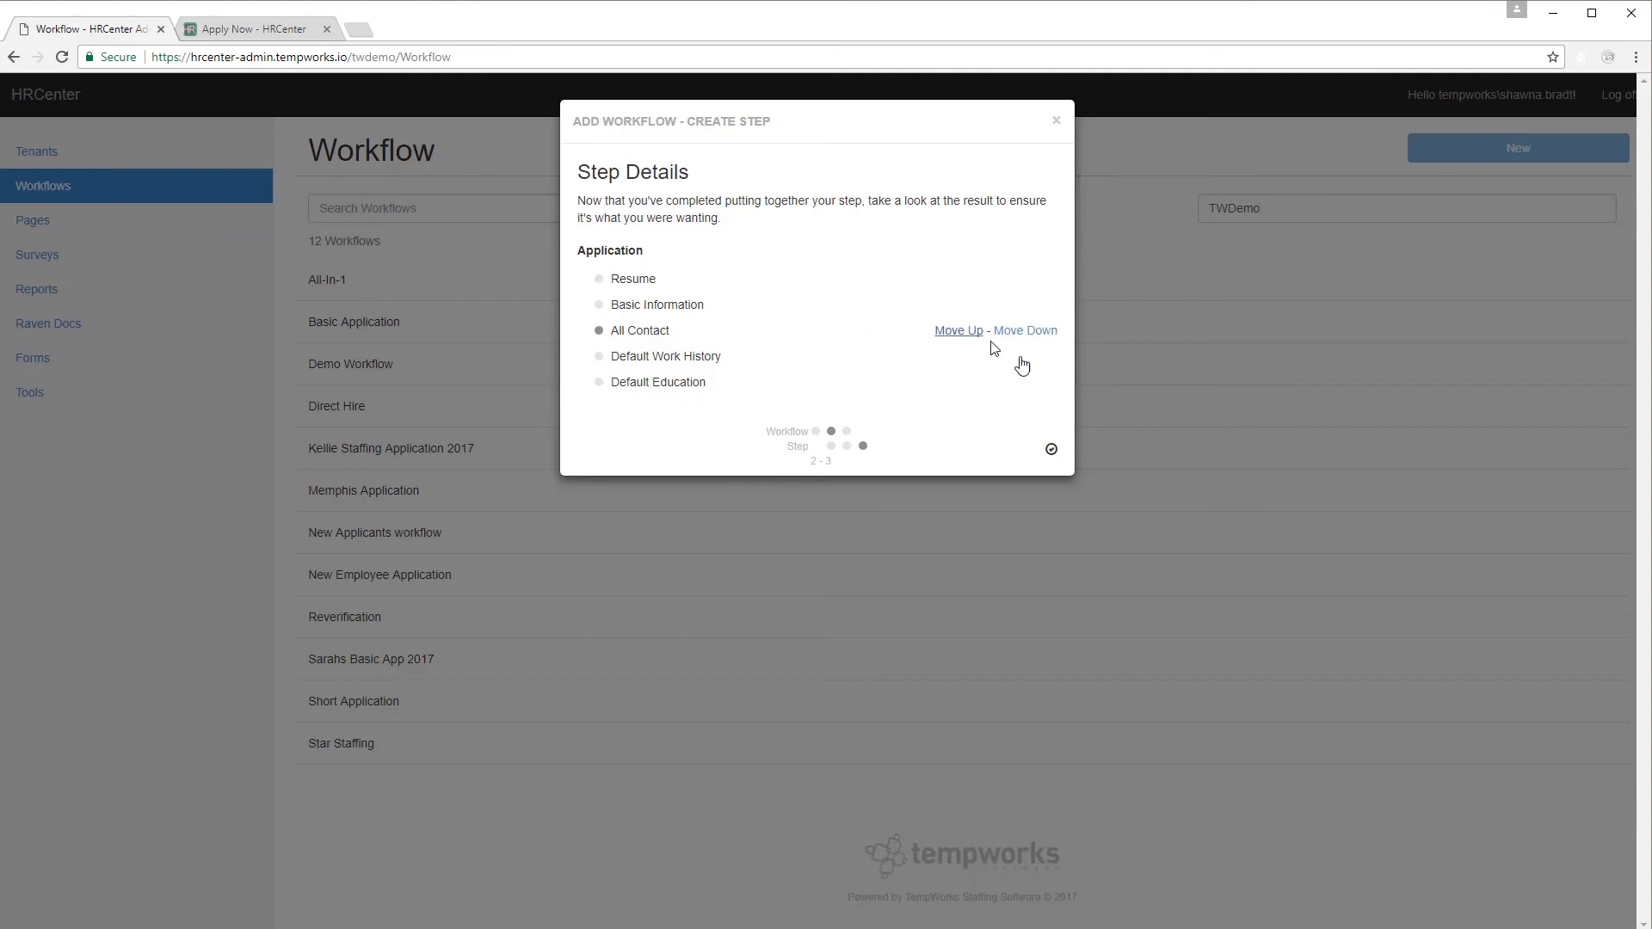
left_click(1050, 451)
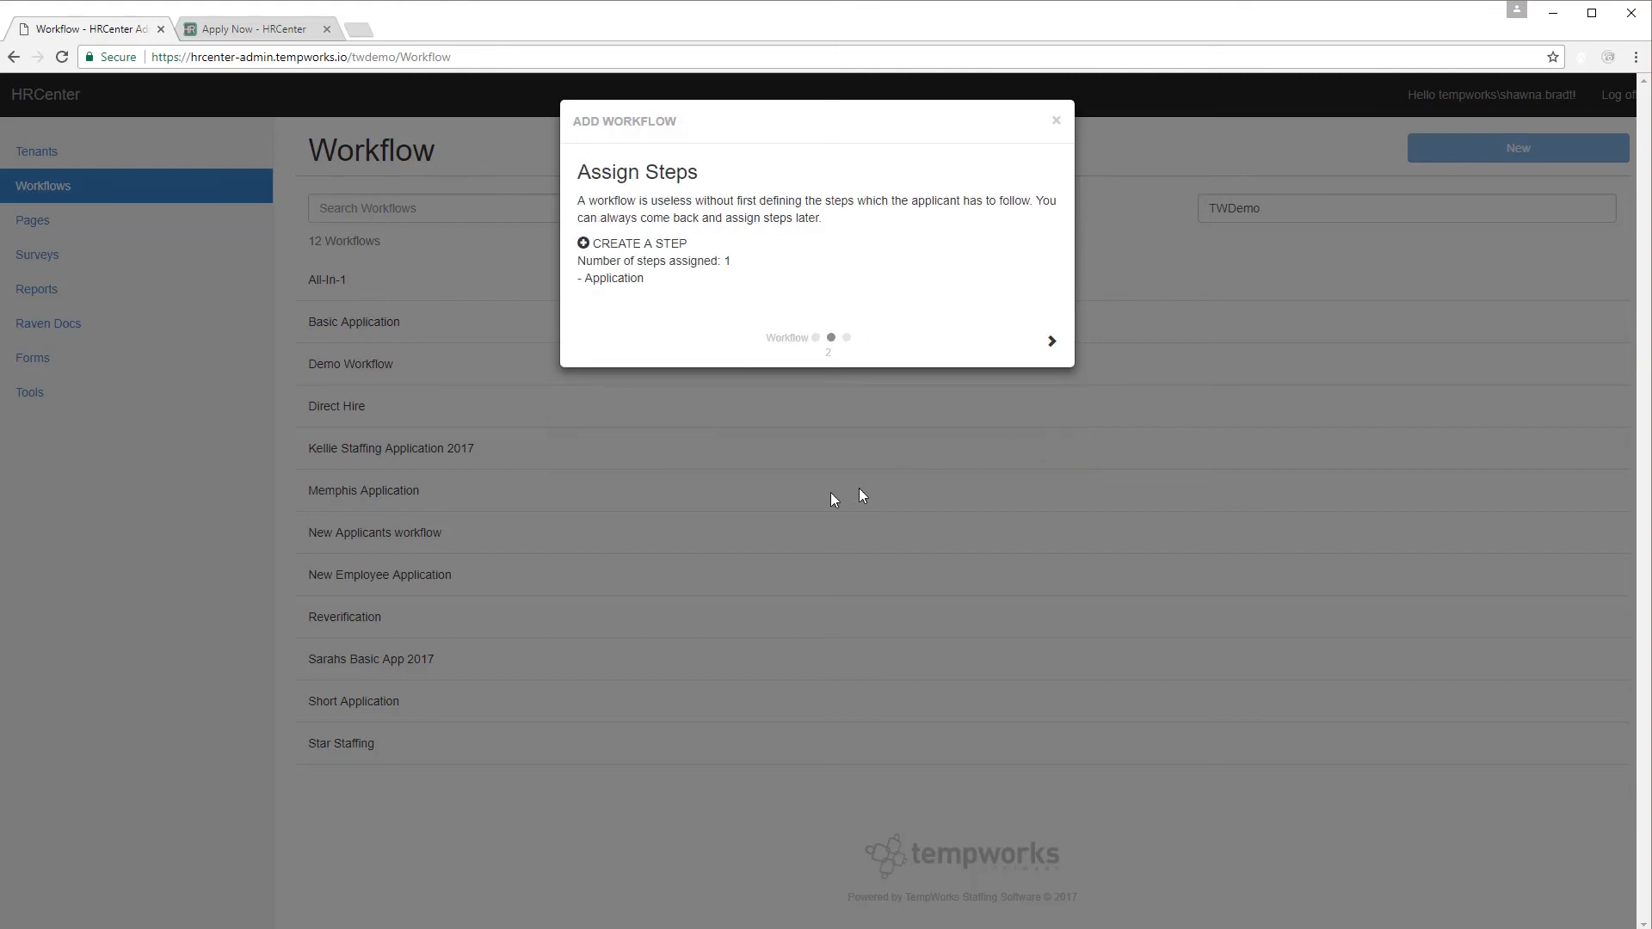
Create a second workflow step named 'Testing'.
left_click(626, 245)
left_click(631, 275)
type("Testing")
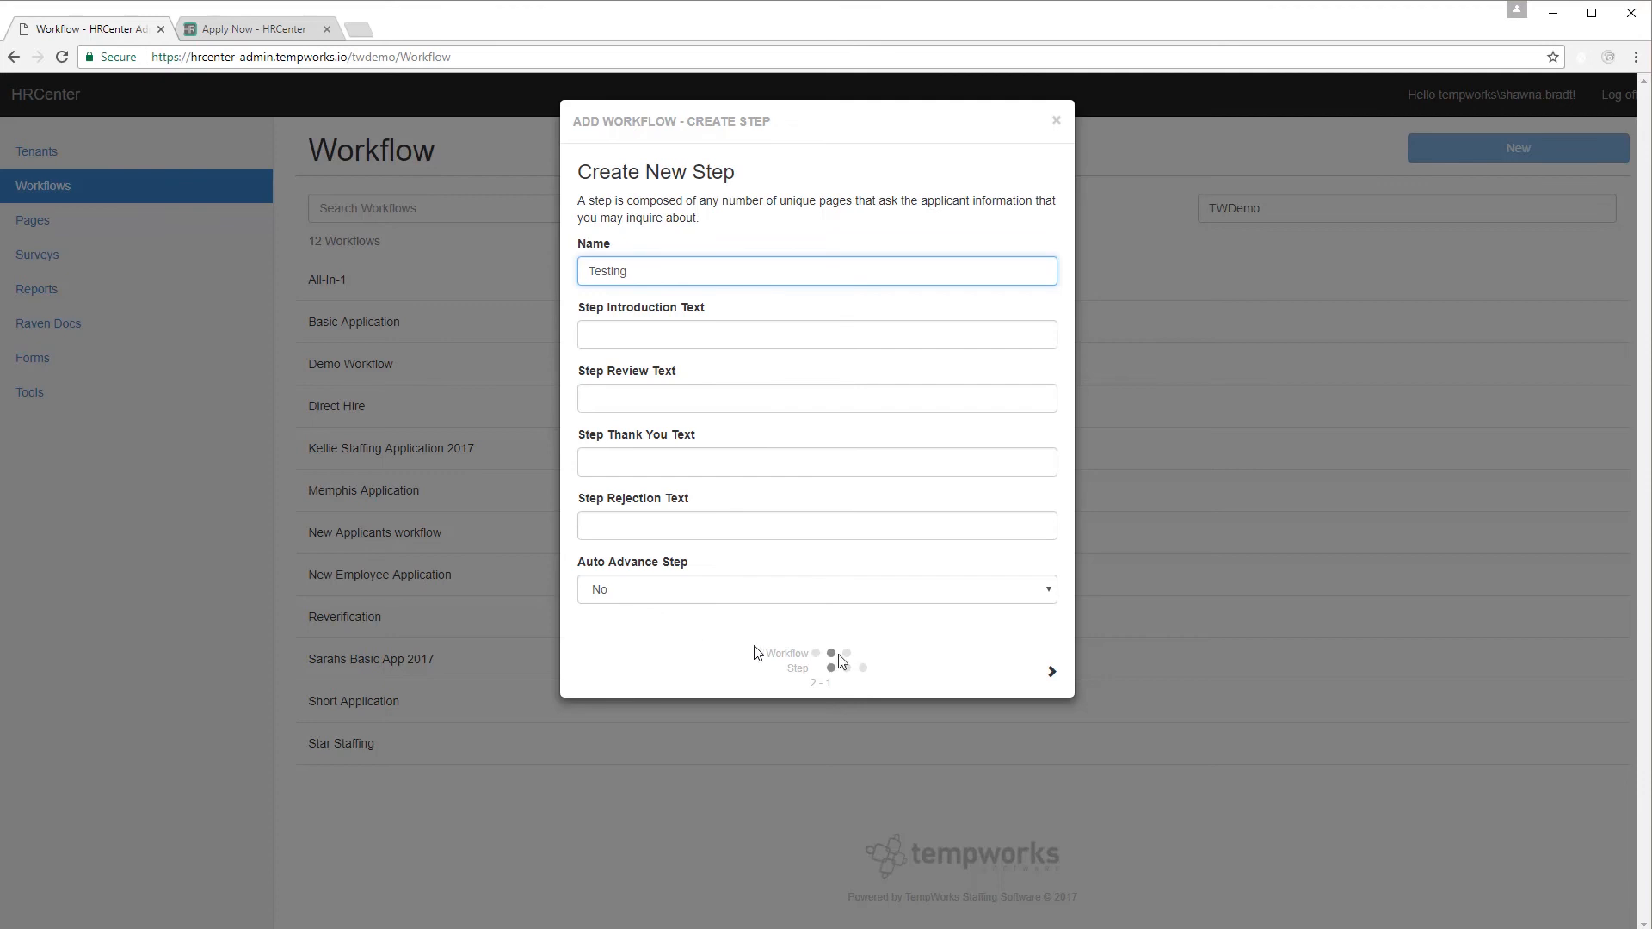
left_click(1051, 671)
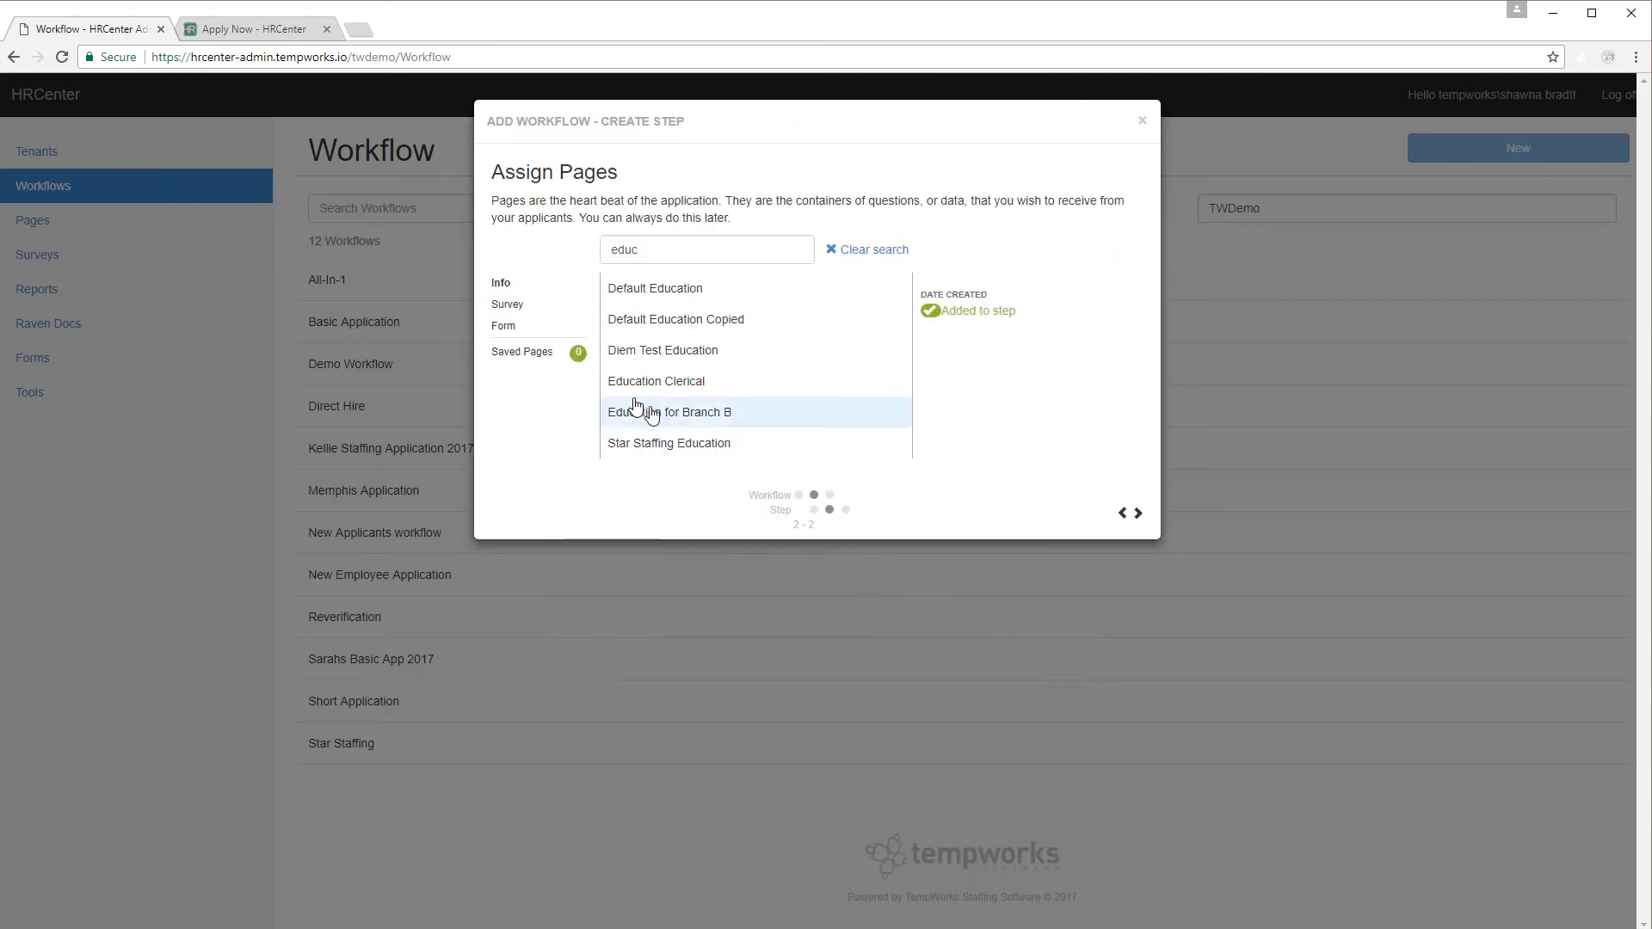
Add the Addition Quiz, Aptitude Assessment and Personality Quiz survey pages to the Testing step.
left_click(519, 304)
left_click_drag(686, 250, 546, 251)
key("BackSpace")
left_click(644, 315)
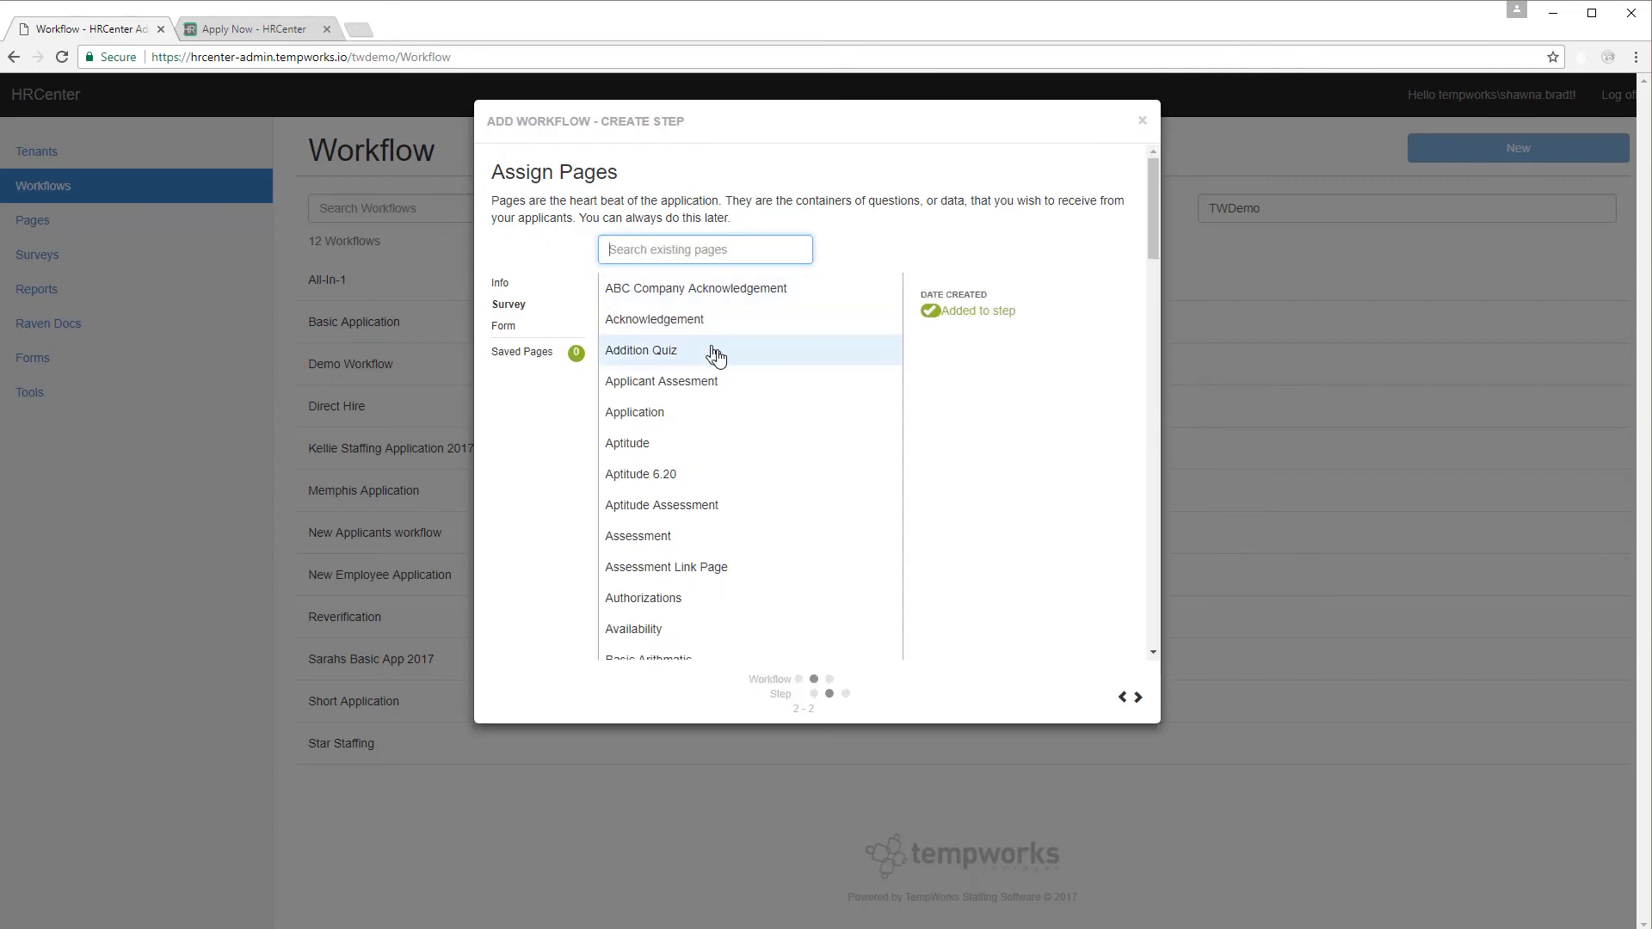
left_click(746, 363)
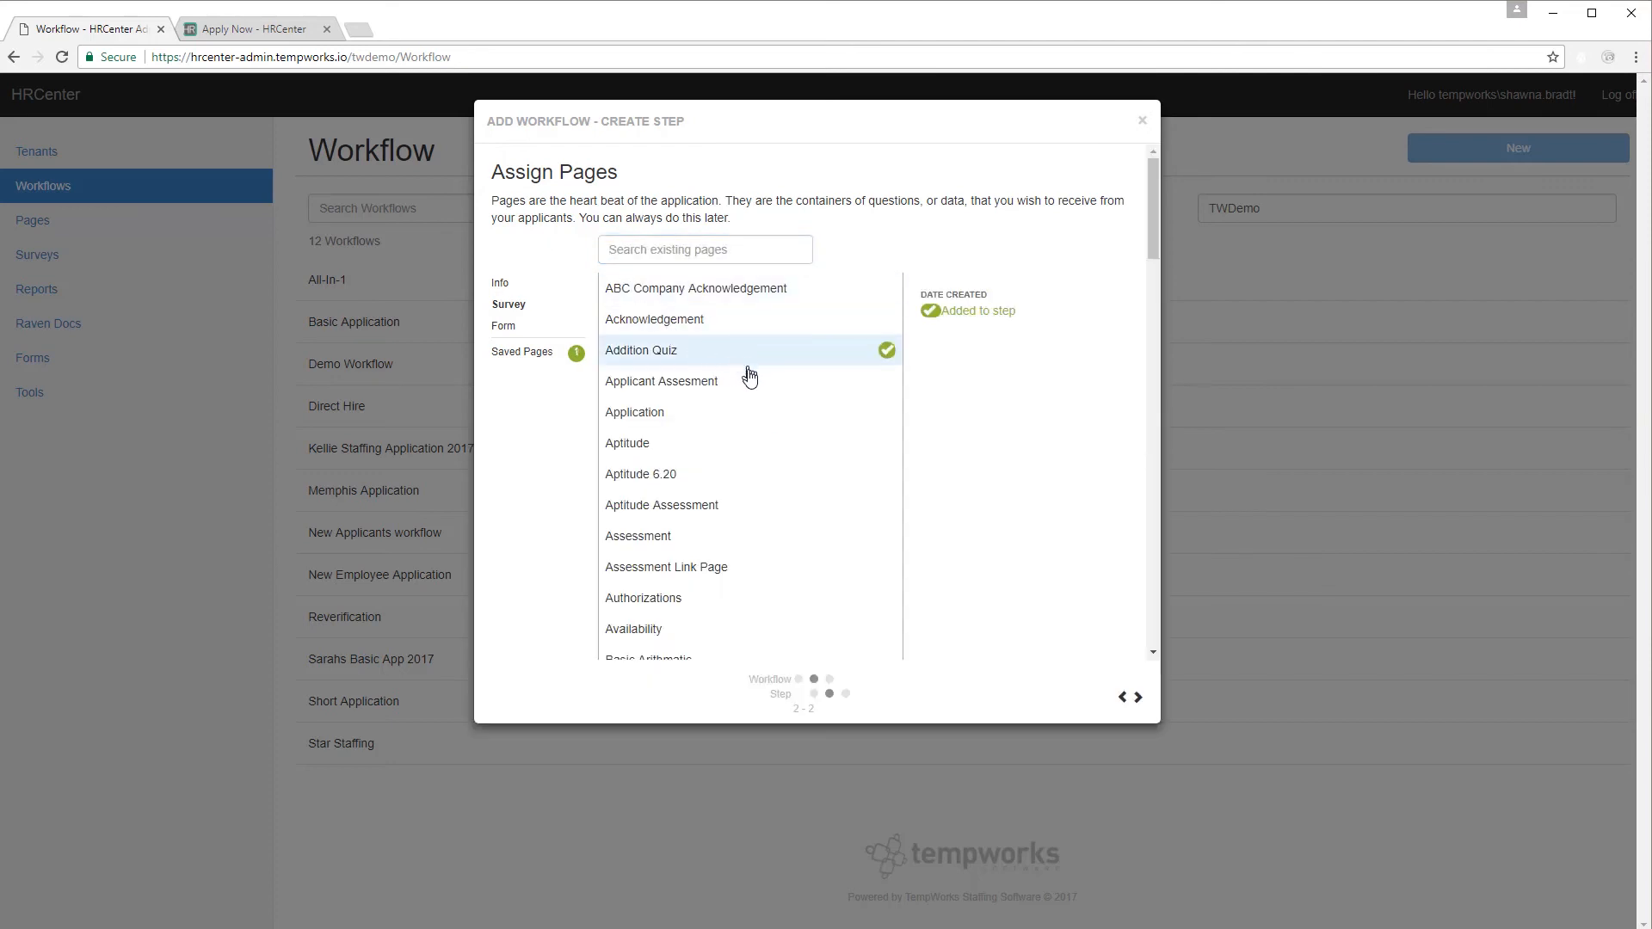
left_click(746, 508)
scroll(743, 512, "down", 2)
scroll(741, 515, "down", 2)
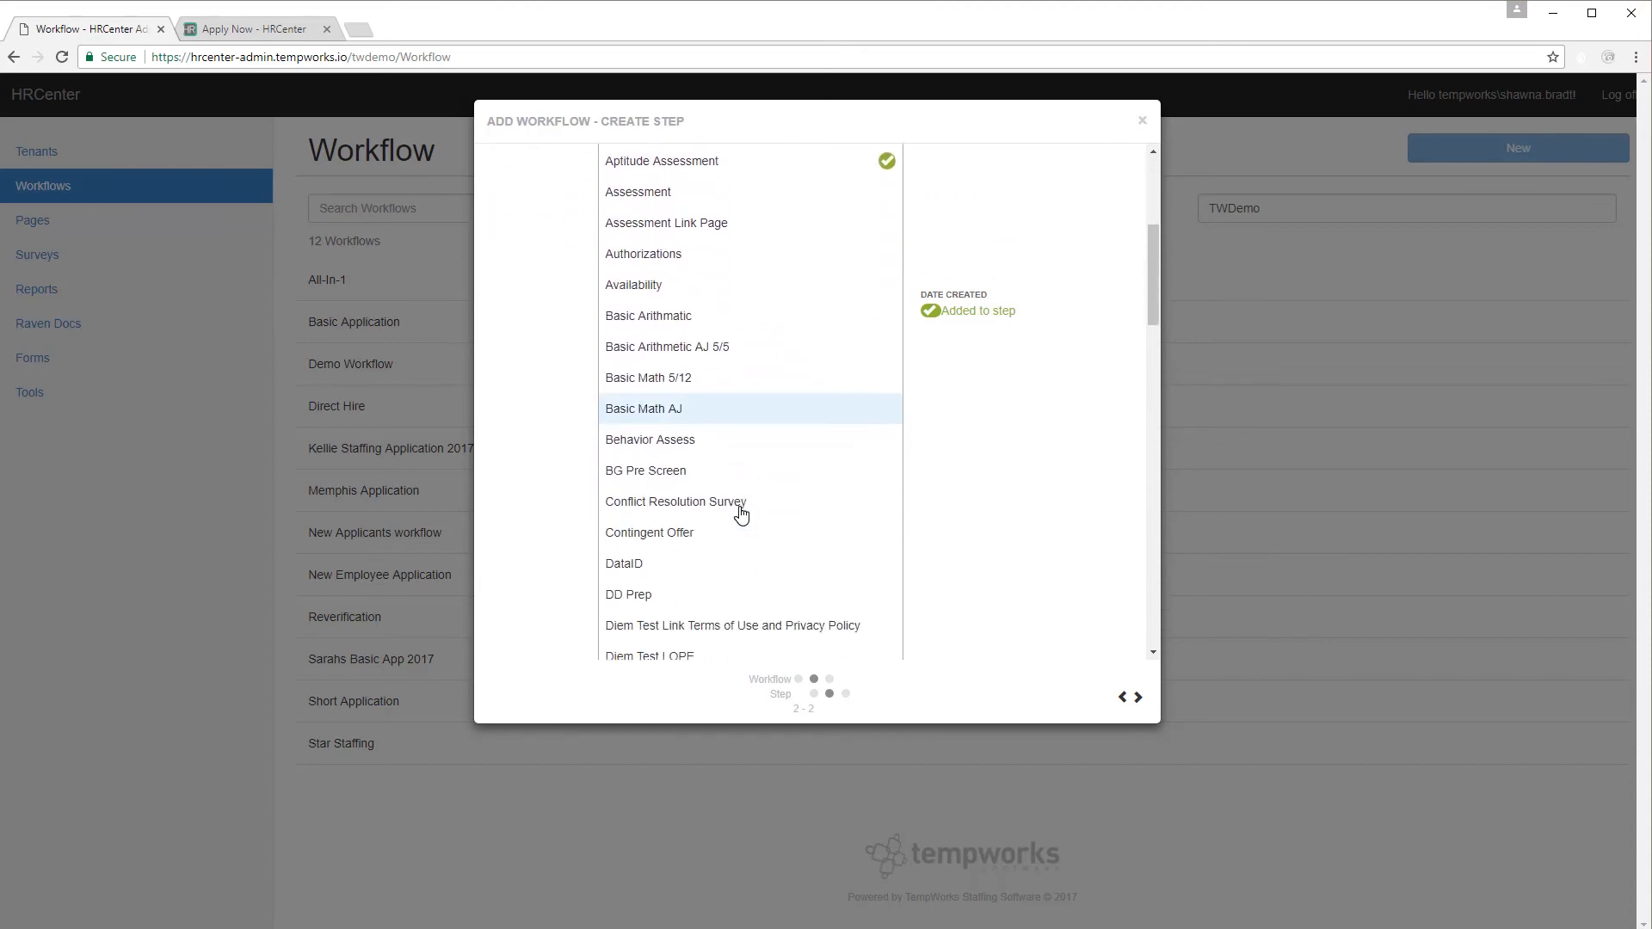
scroll(742, 515, "down", 4)
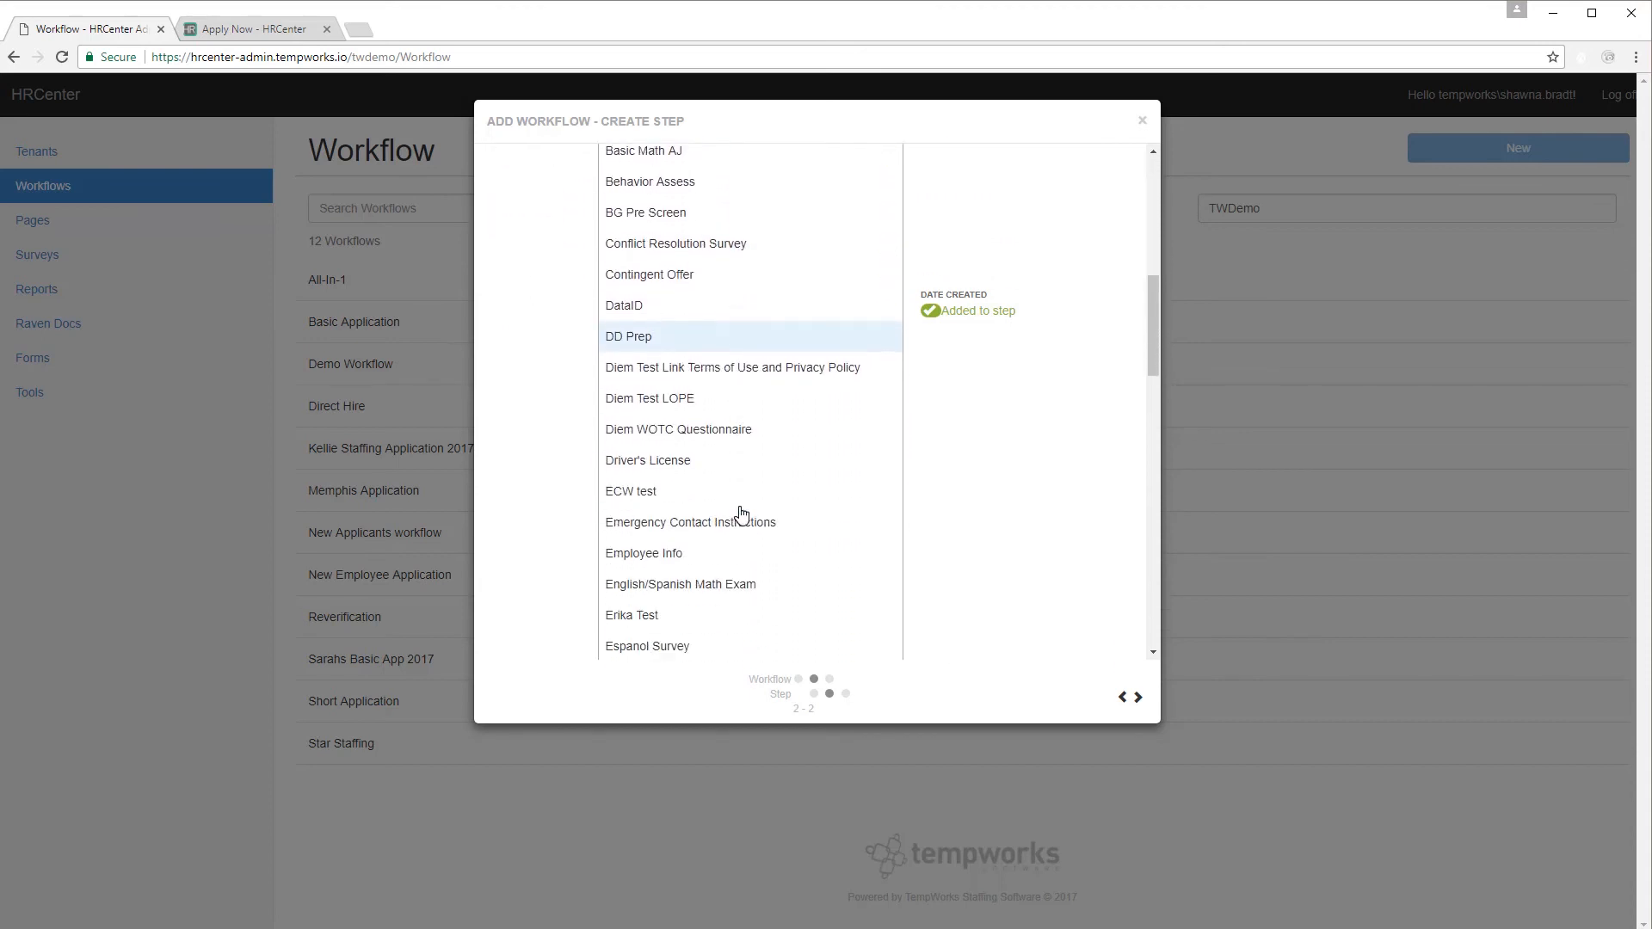
scroll(741, 515, "down", 6)
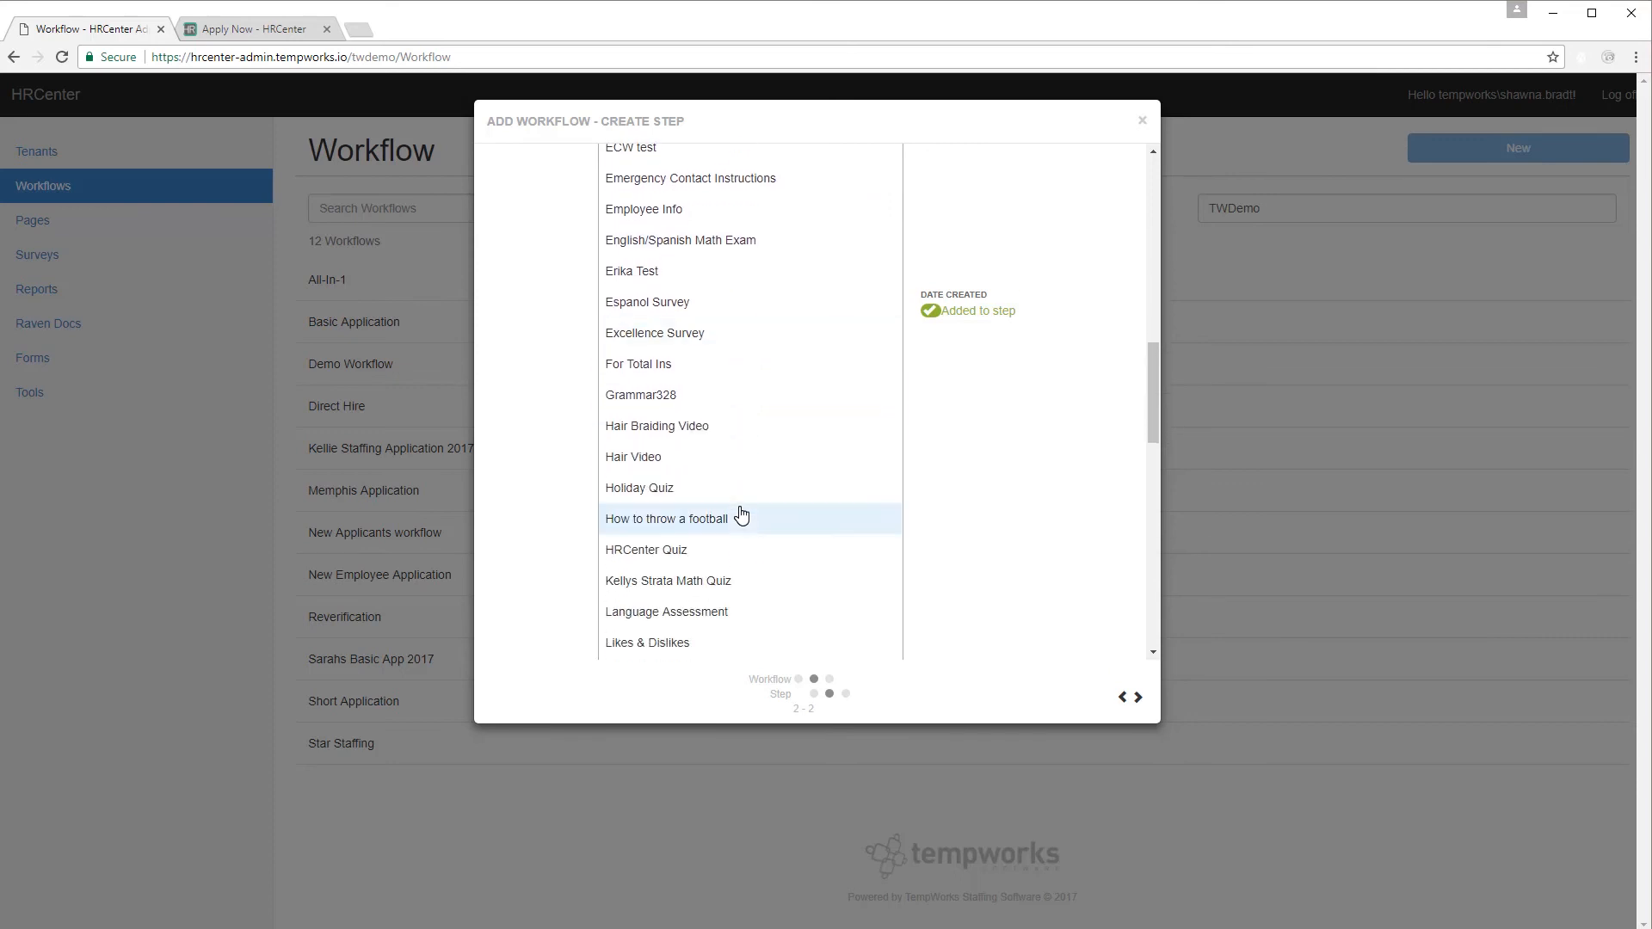
scroll(742, 514, "down", 1)
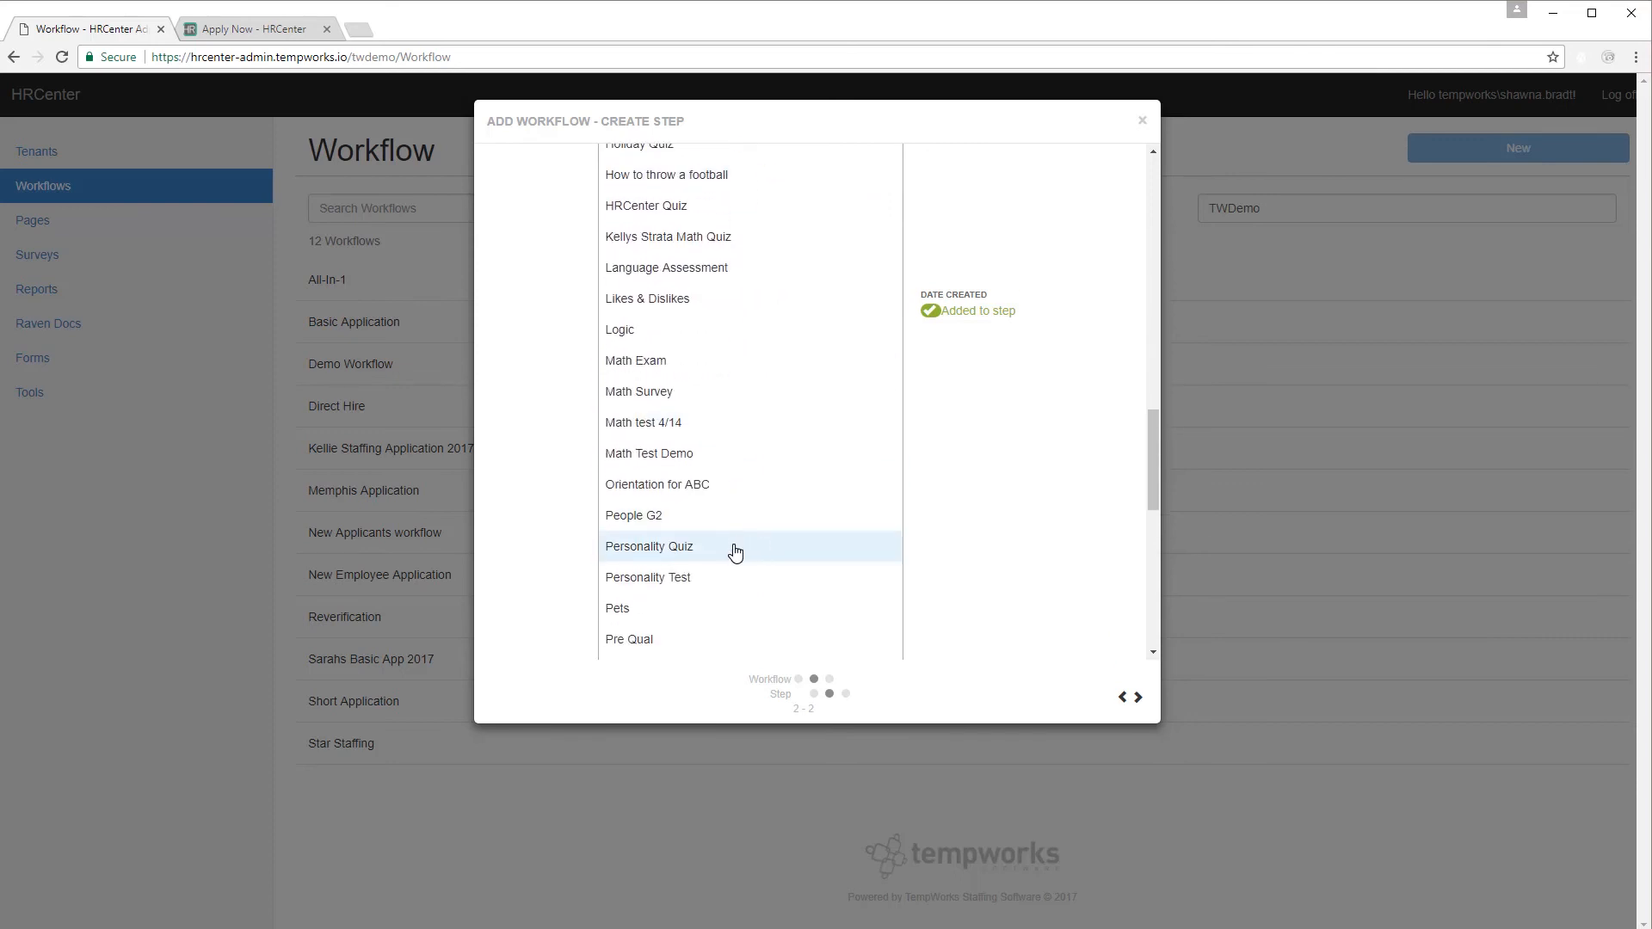
Review the Testing step's pages and save the step.
left_click(1138, 698)
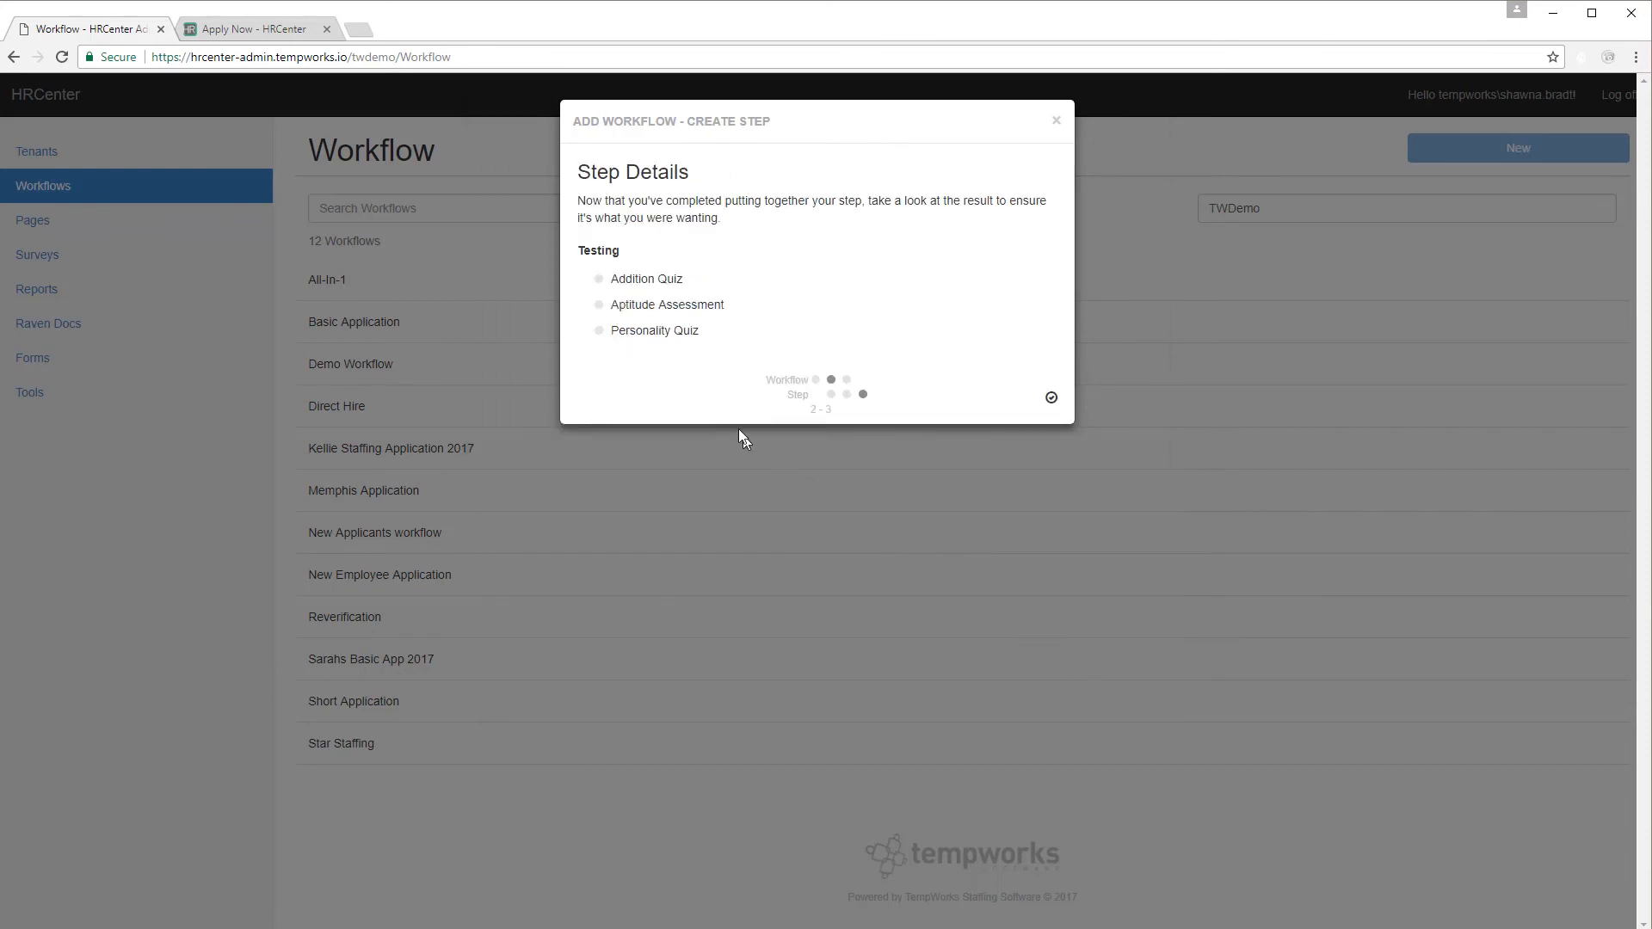
mouse_move(672, 332)
left_click(1052, 401)
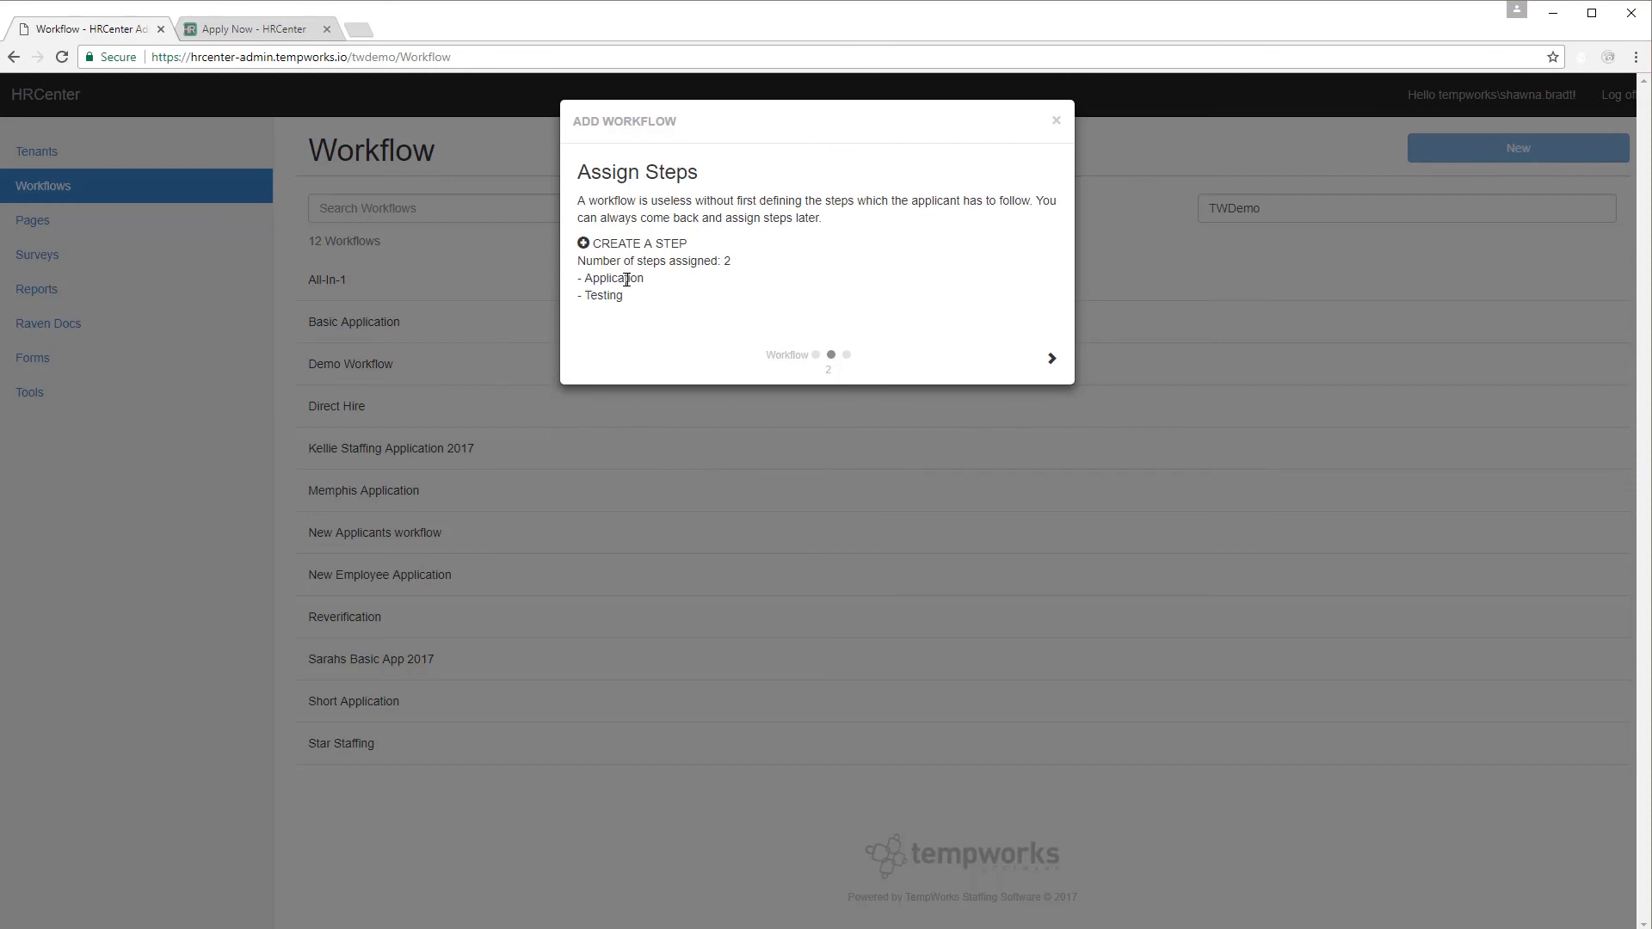
Create a third workflow step named 'Onboarding'.
left_click(662, 247)
left_click(695, 272)
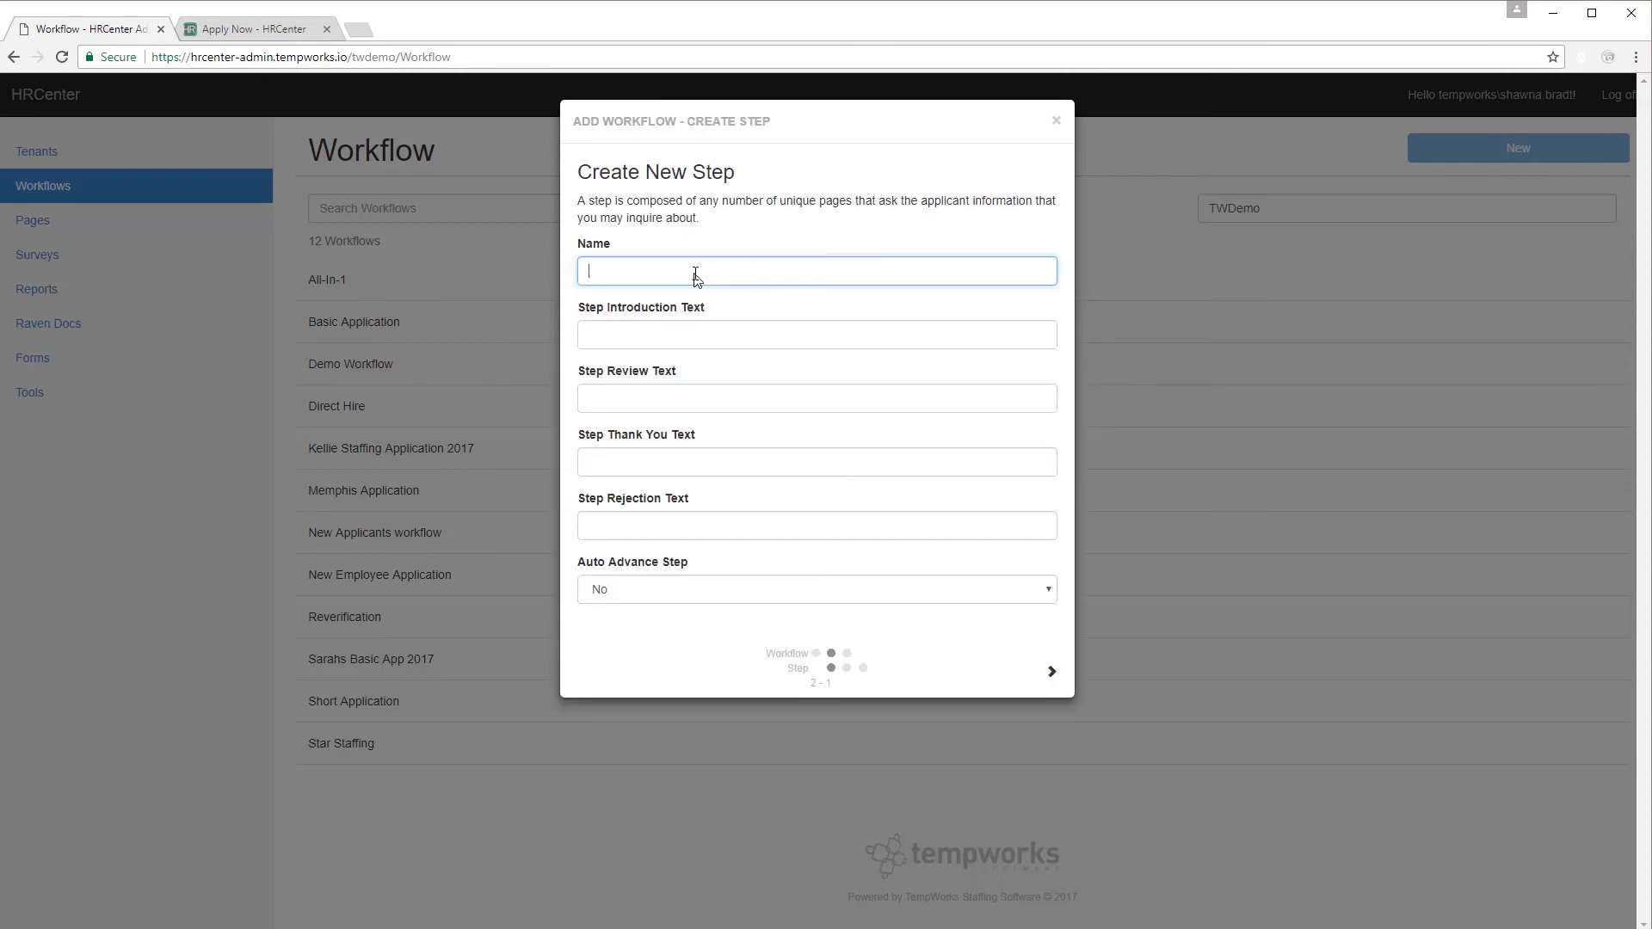
type("Onboarding")
left_click(1052, 673)
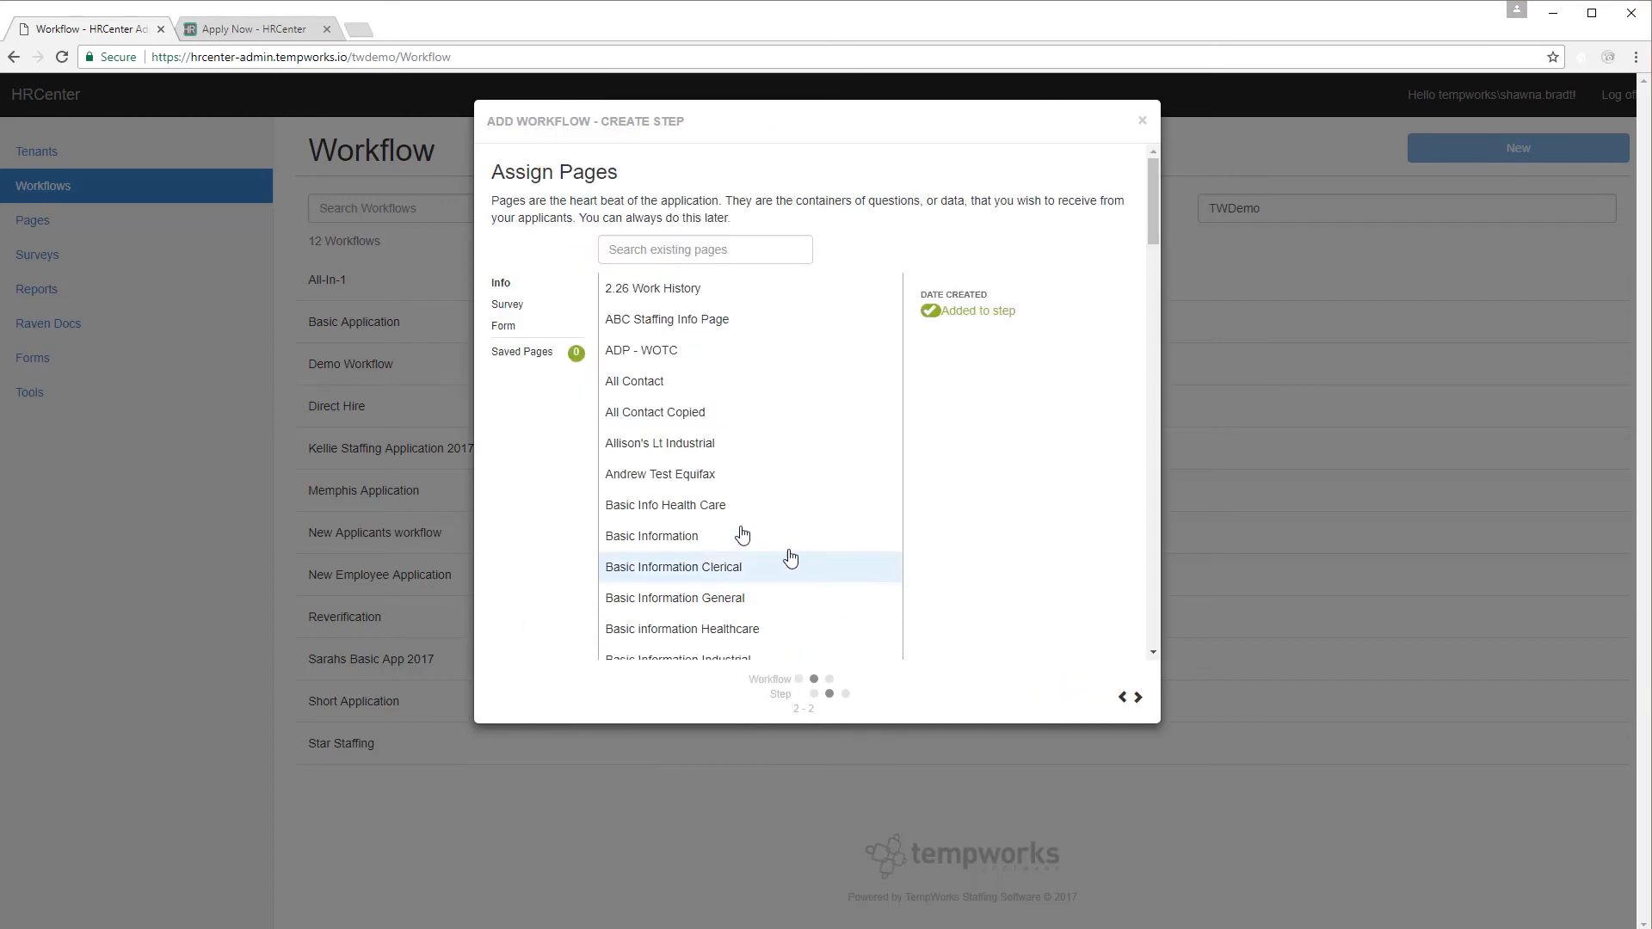
Add the Default Federal I9, Default Federal W4 and June Insurance Enrollment forms to Onboarding.
left_click(527, 332)
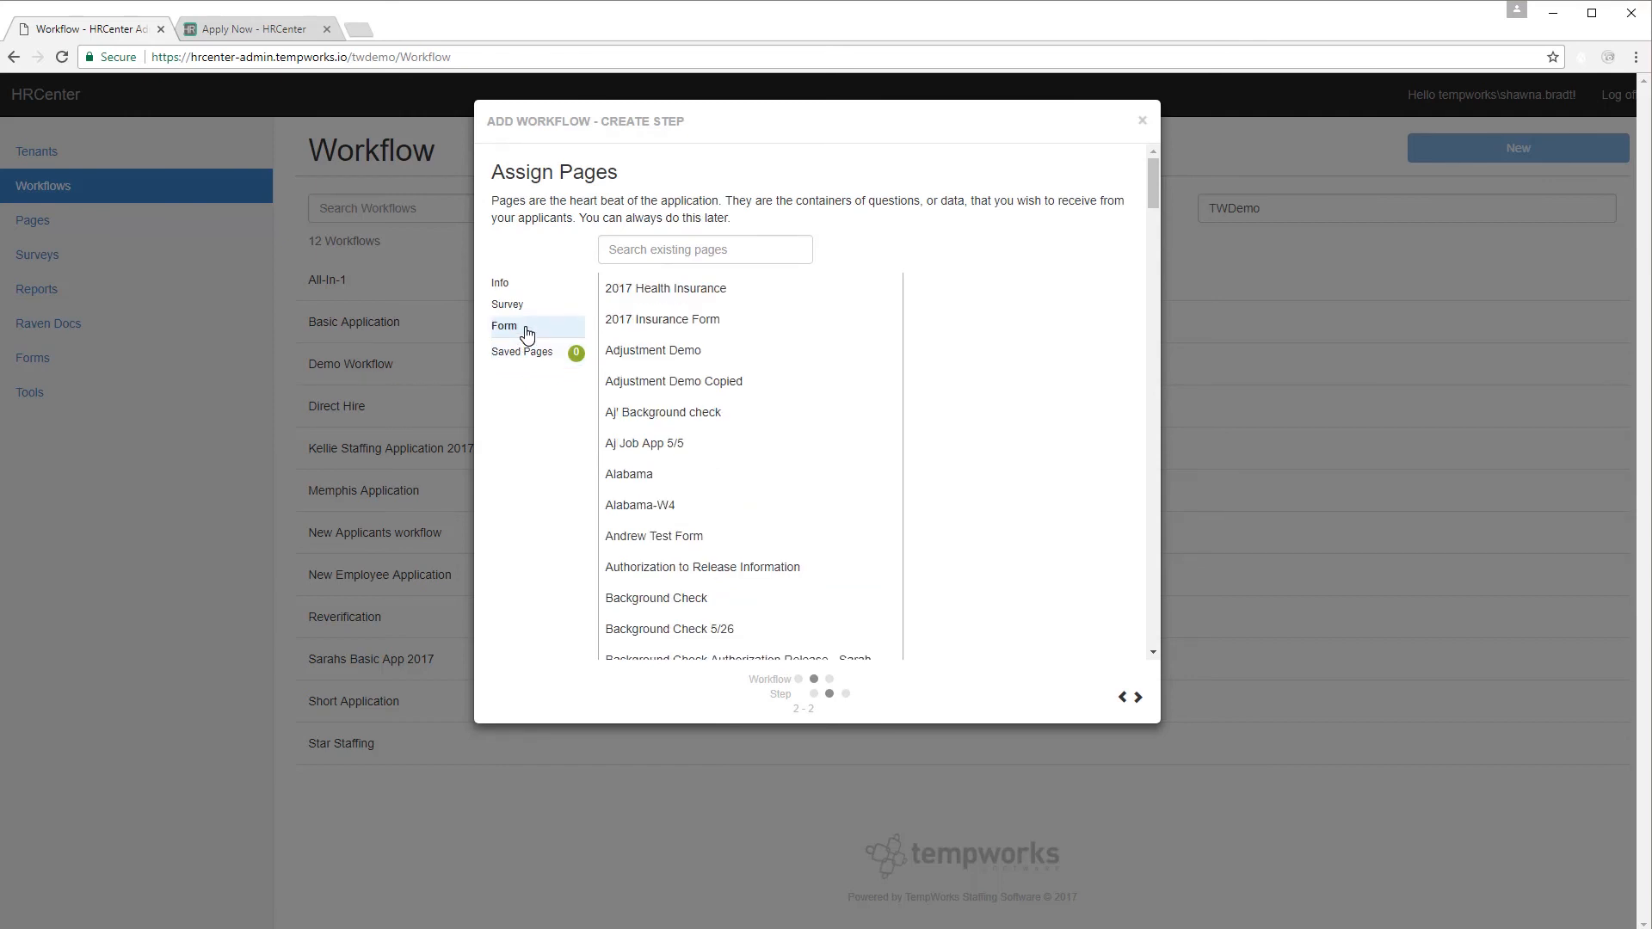
left_click(716, 246)
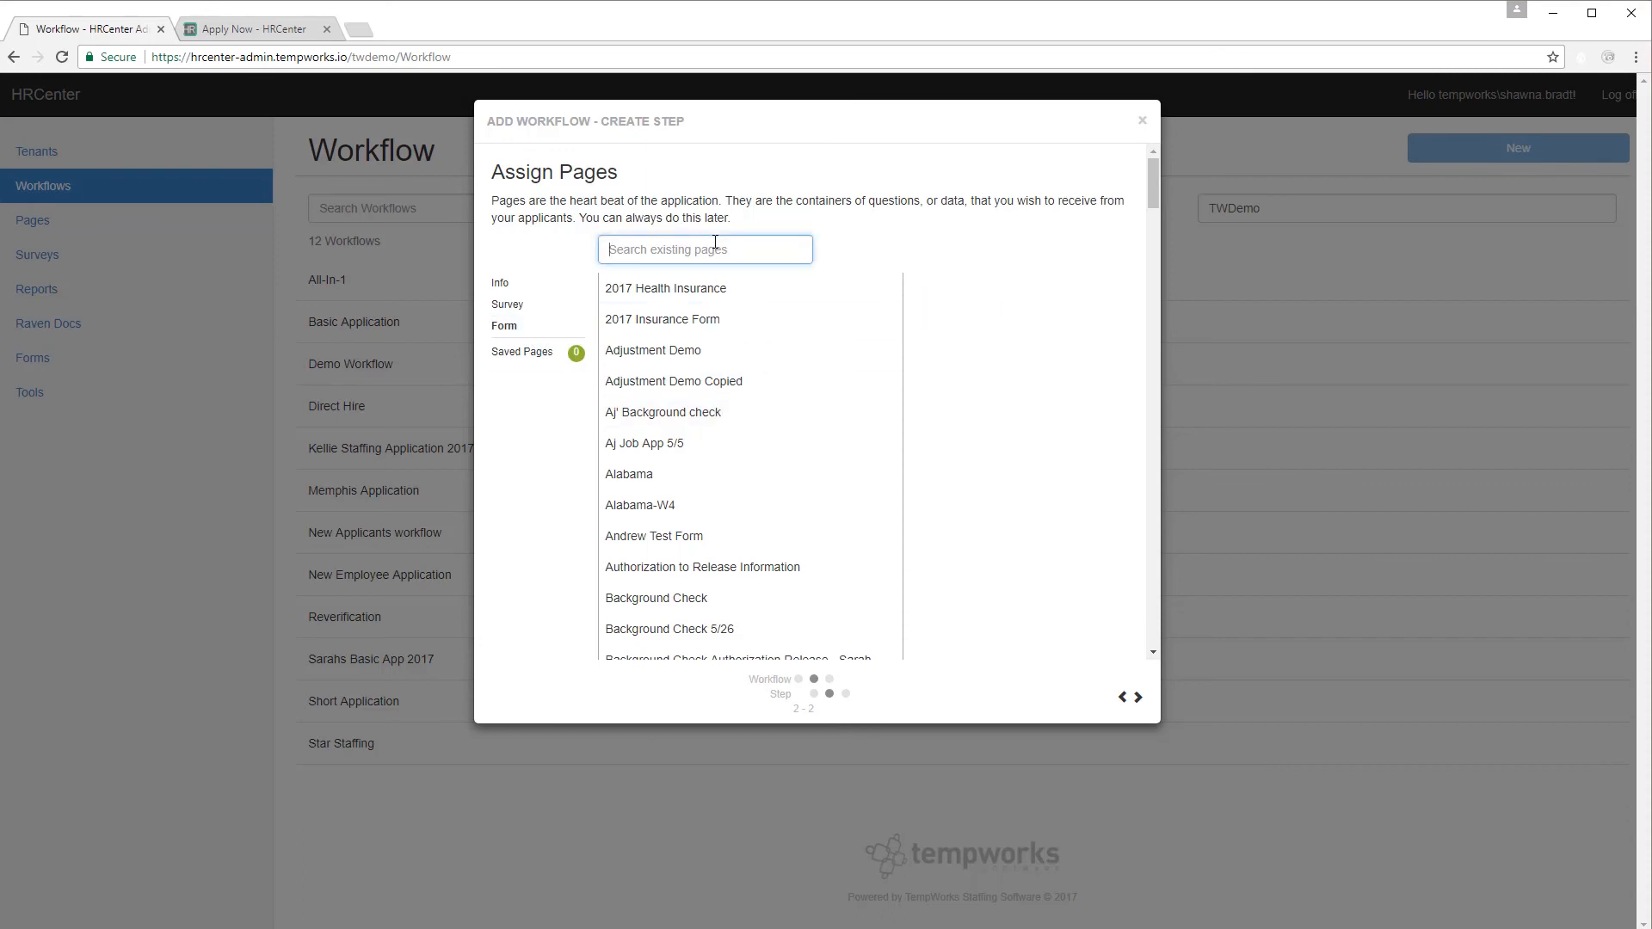
type("i9")
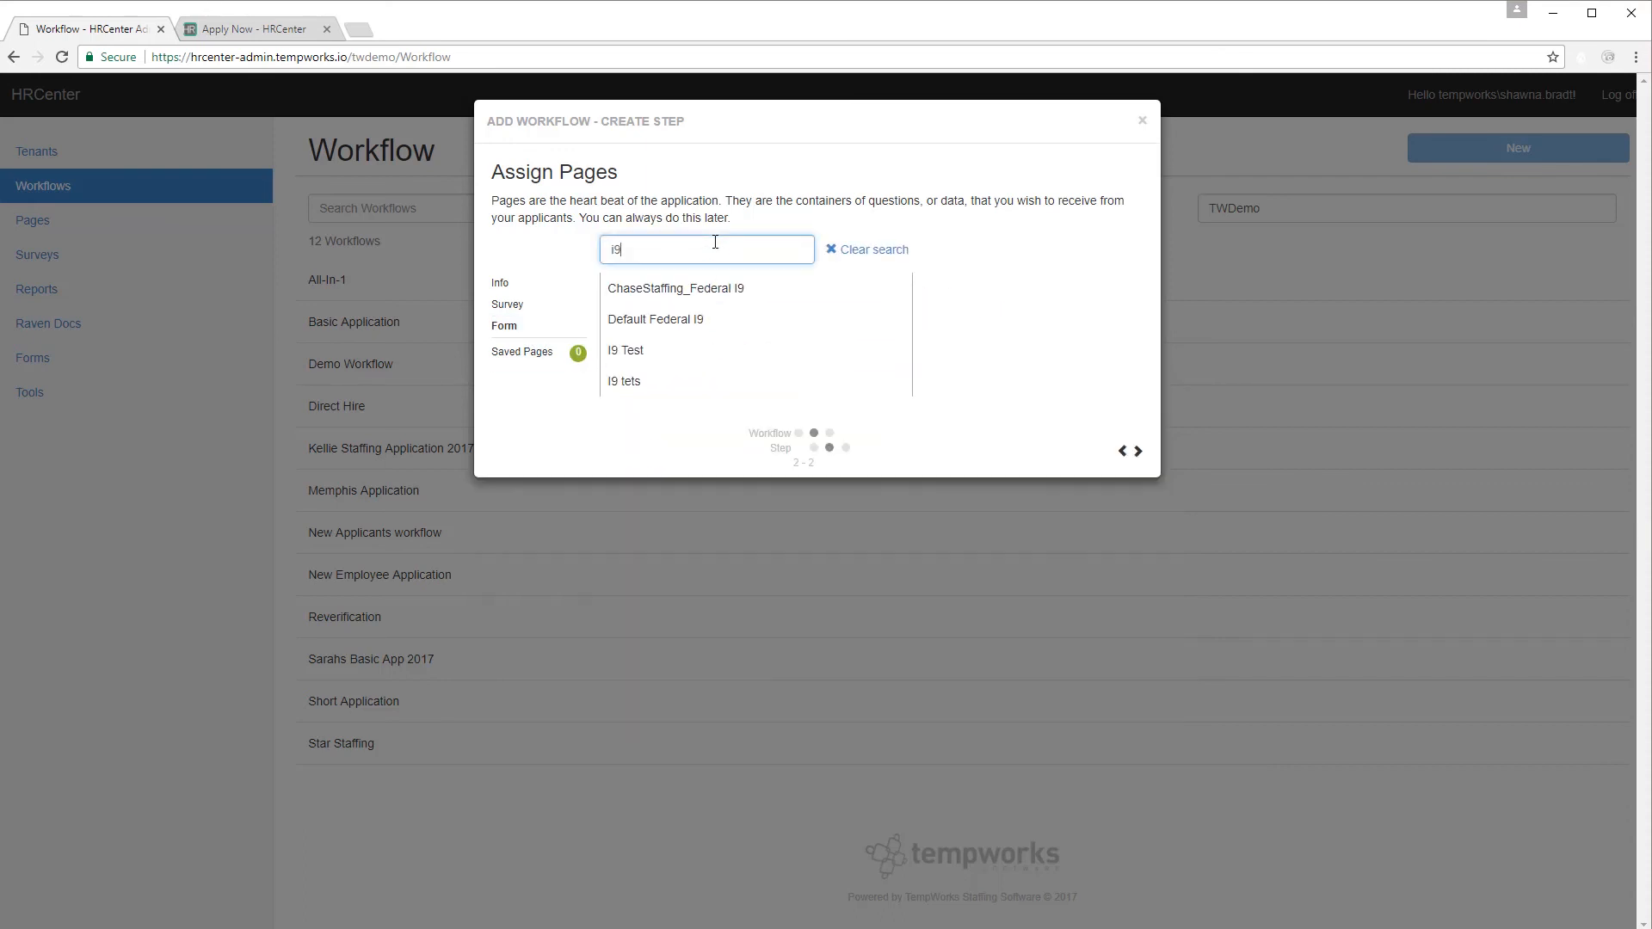
left_click(682, 320)
left_click_drag(679, 254, 585, 251)
type("w4")
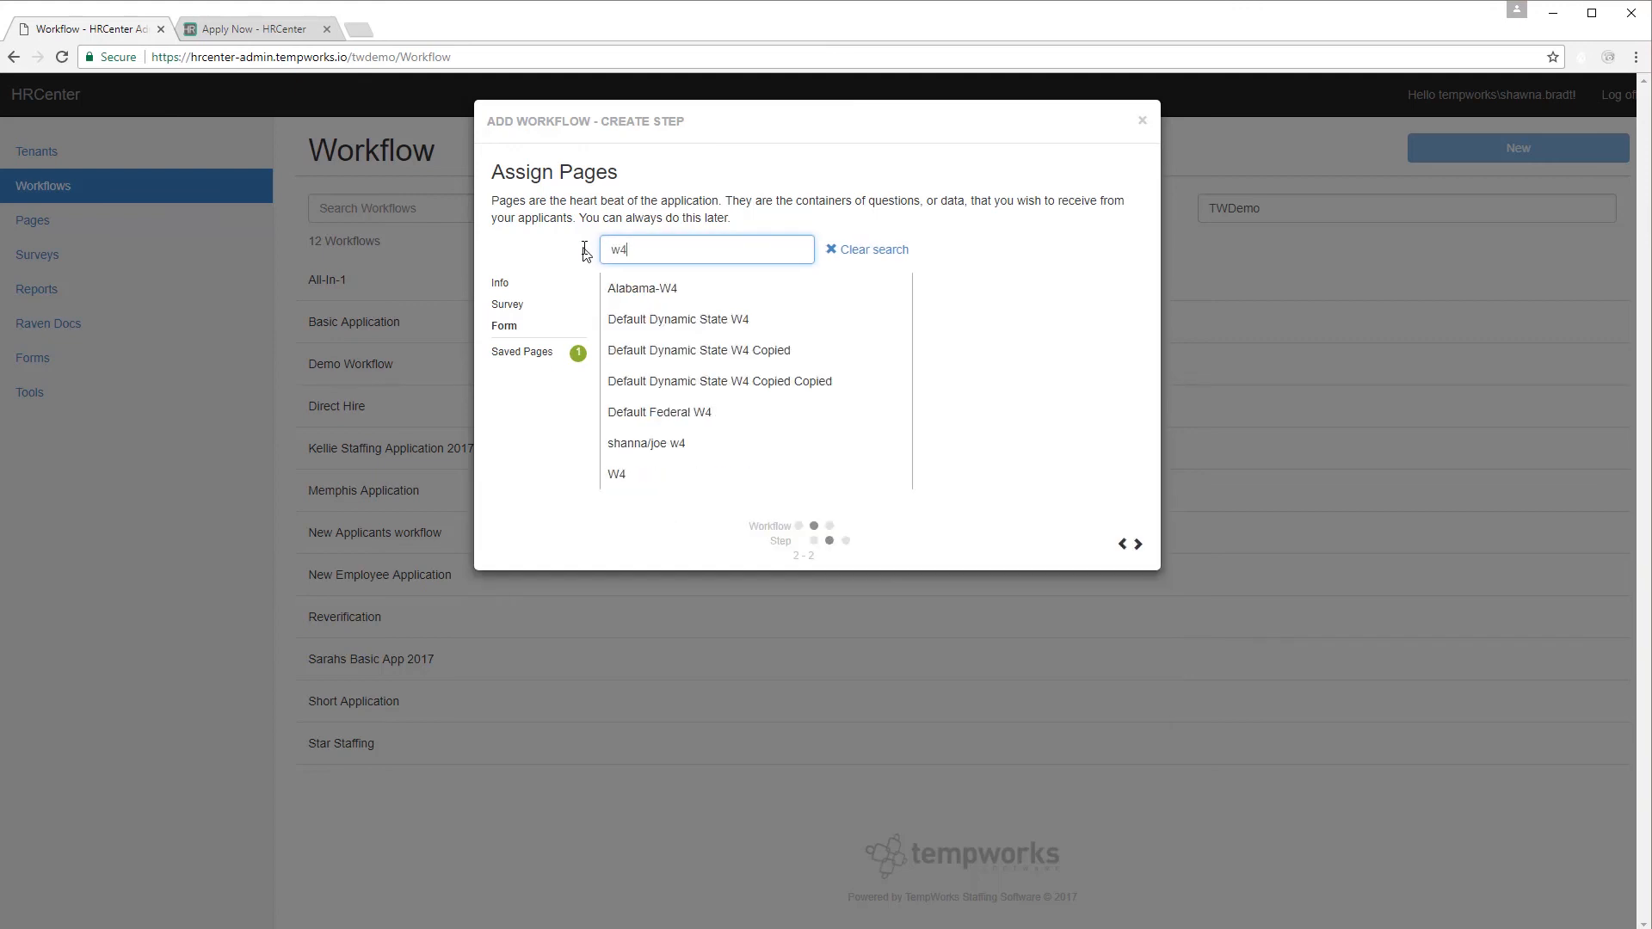
left_click(658, 412)
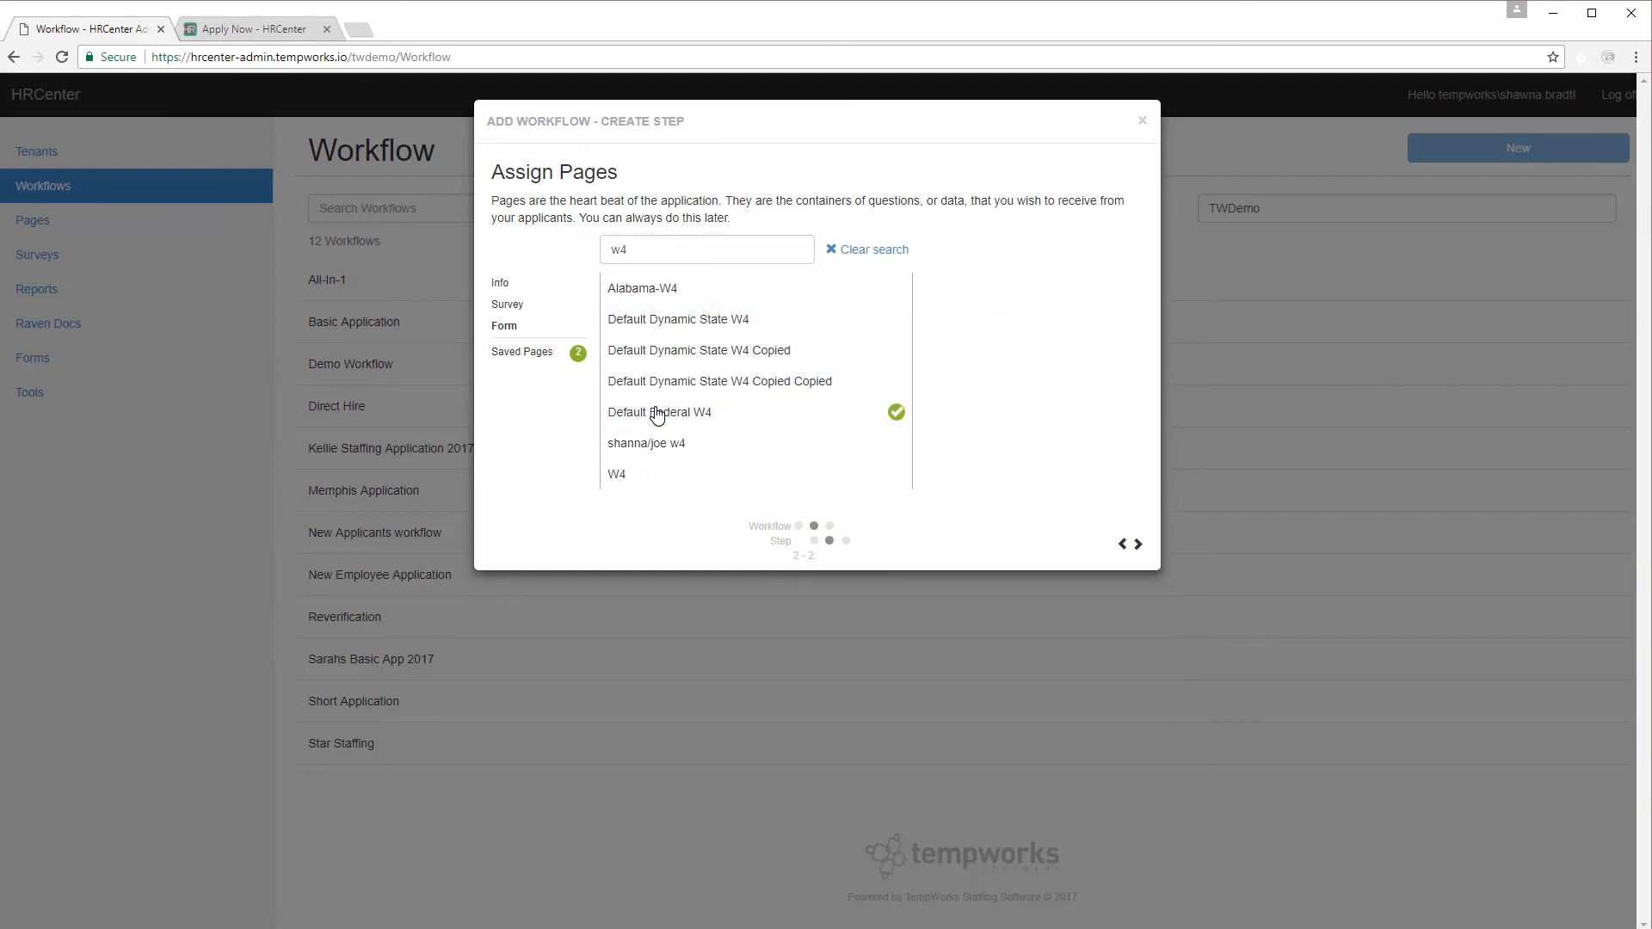
double_click(677, 246)
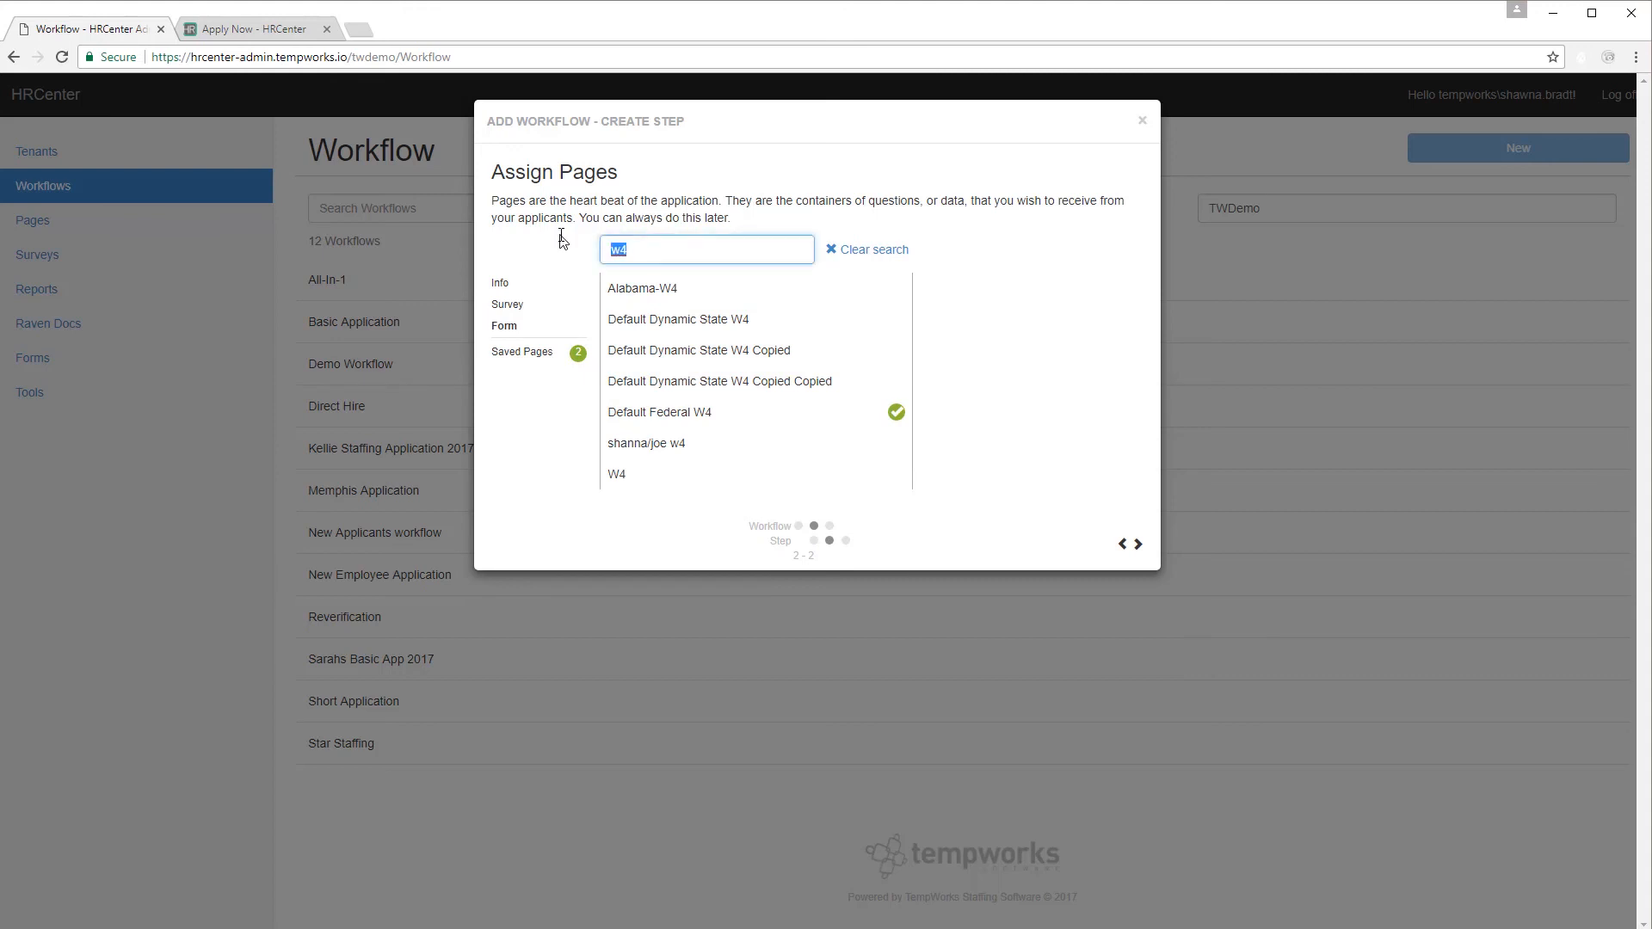
type("insura")
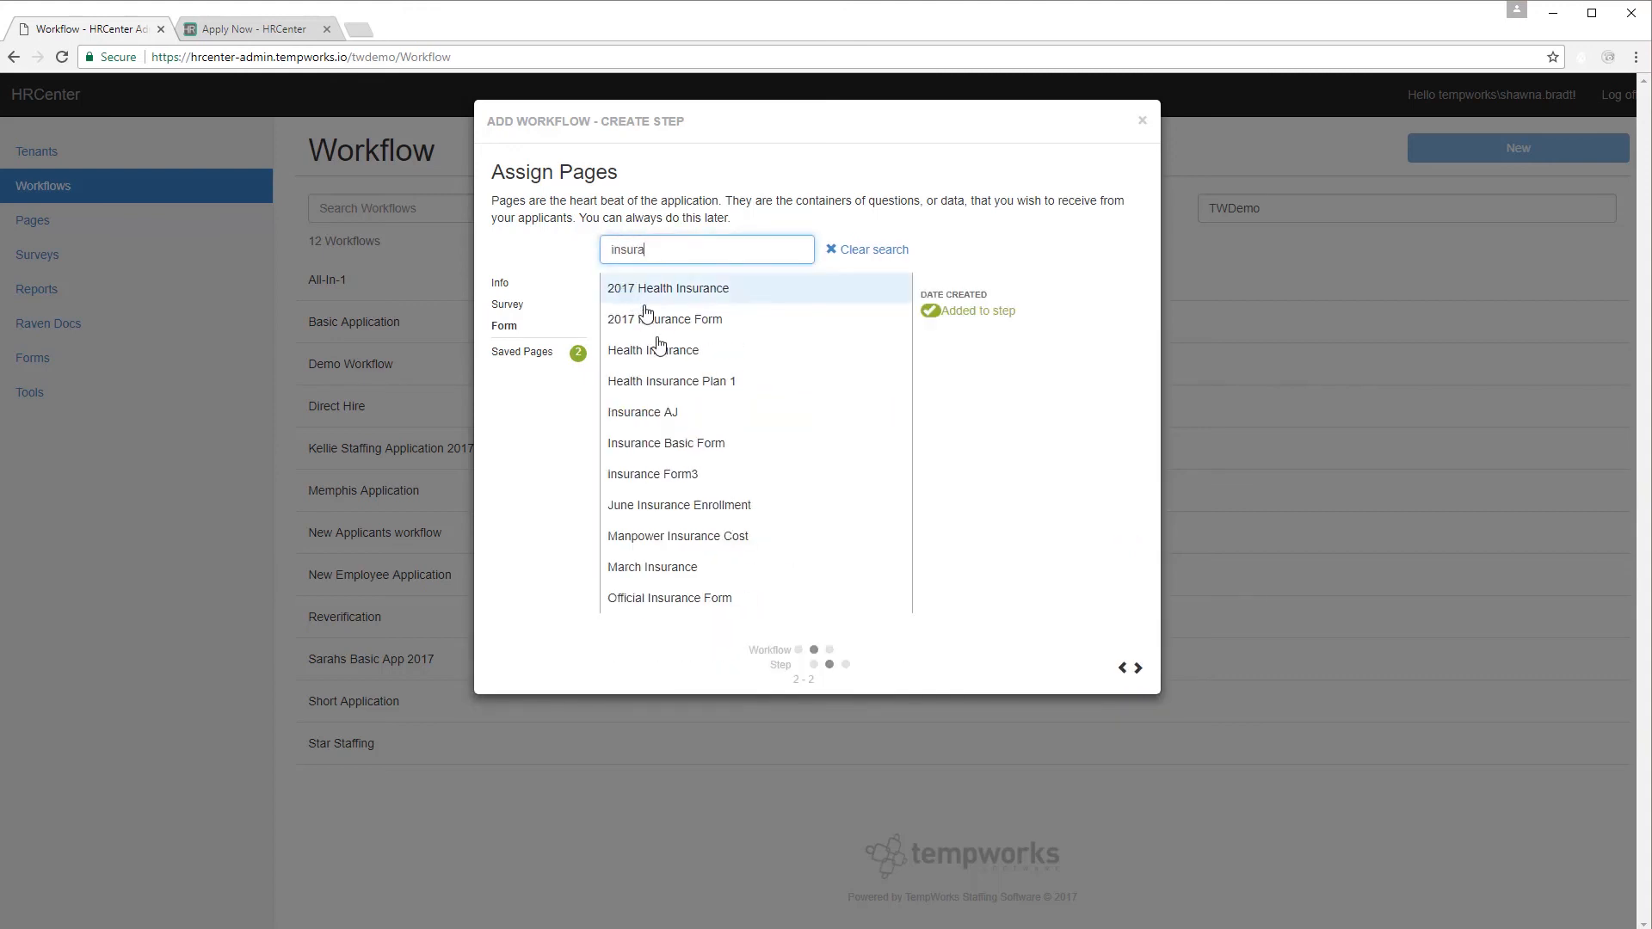
left_click(770, 506)
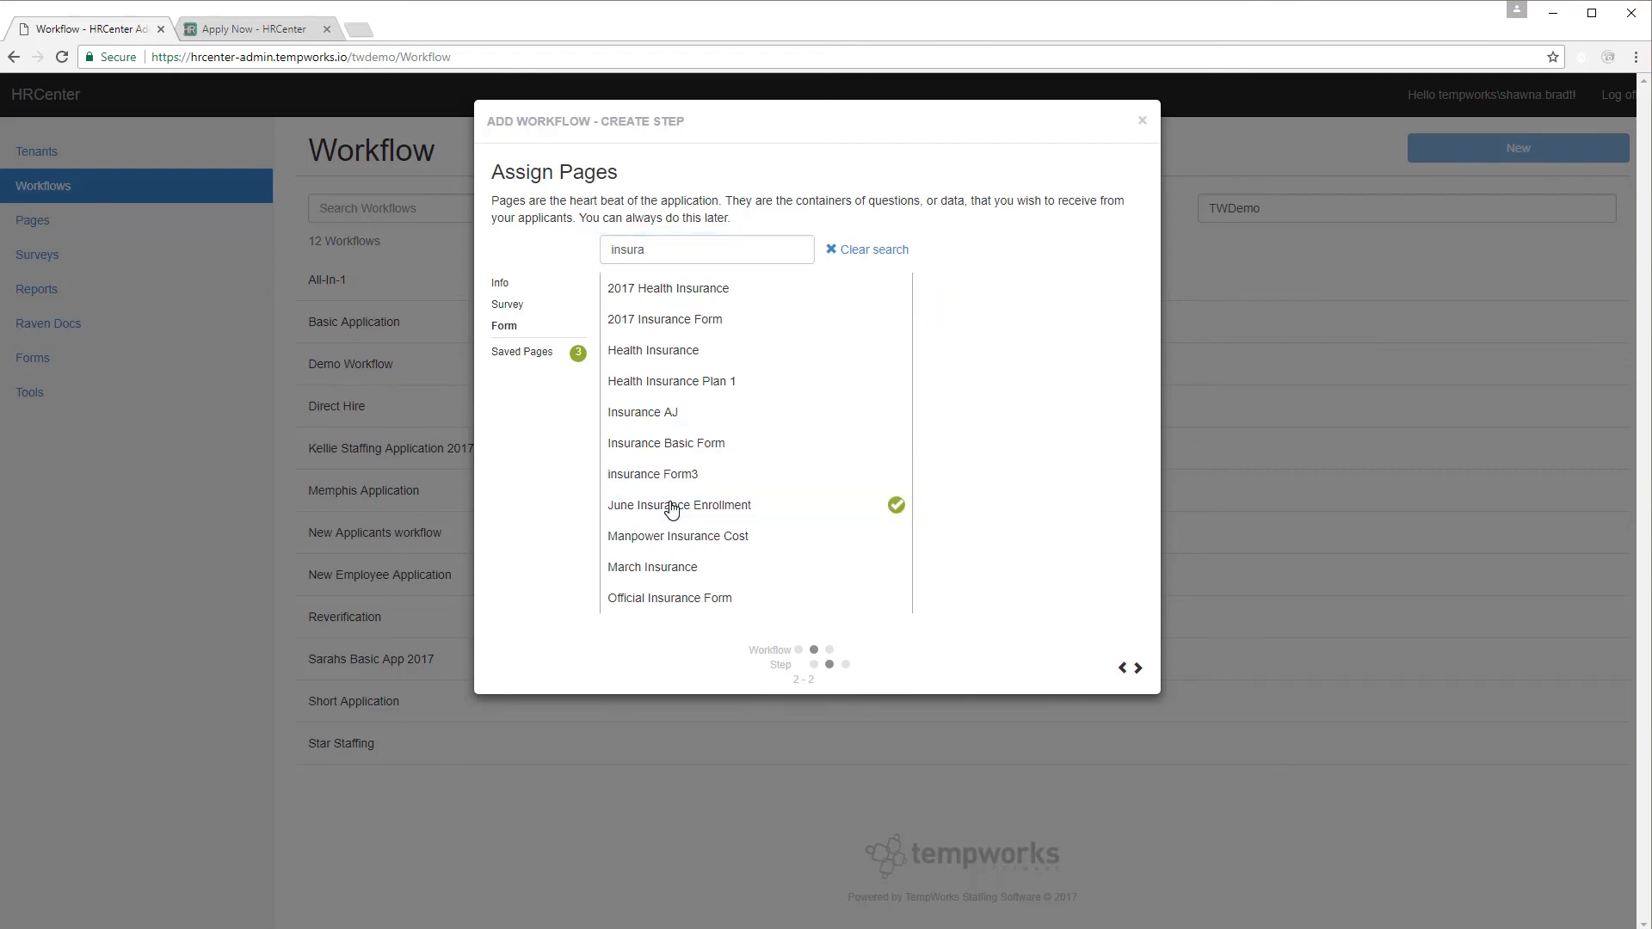
Review the Onboarding step's pages and save the step.
left_click(1137, 670)
mouse_move(738, 283)
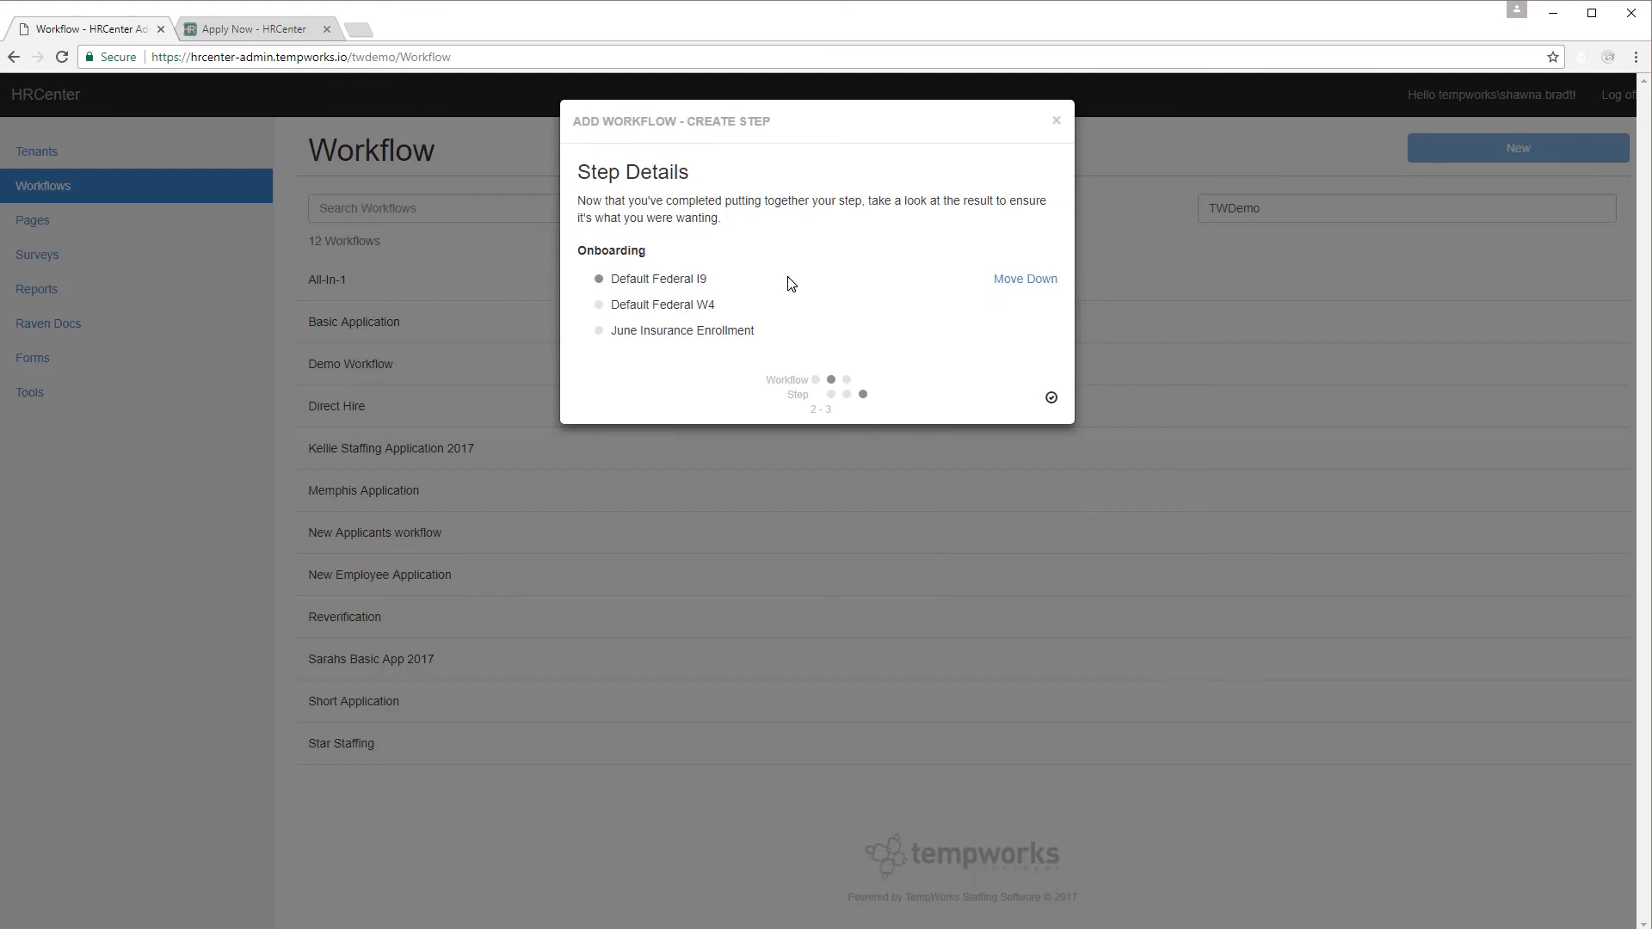
left_click(1051, 400)
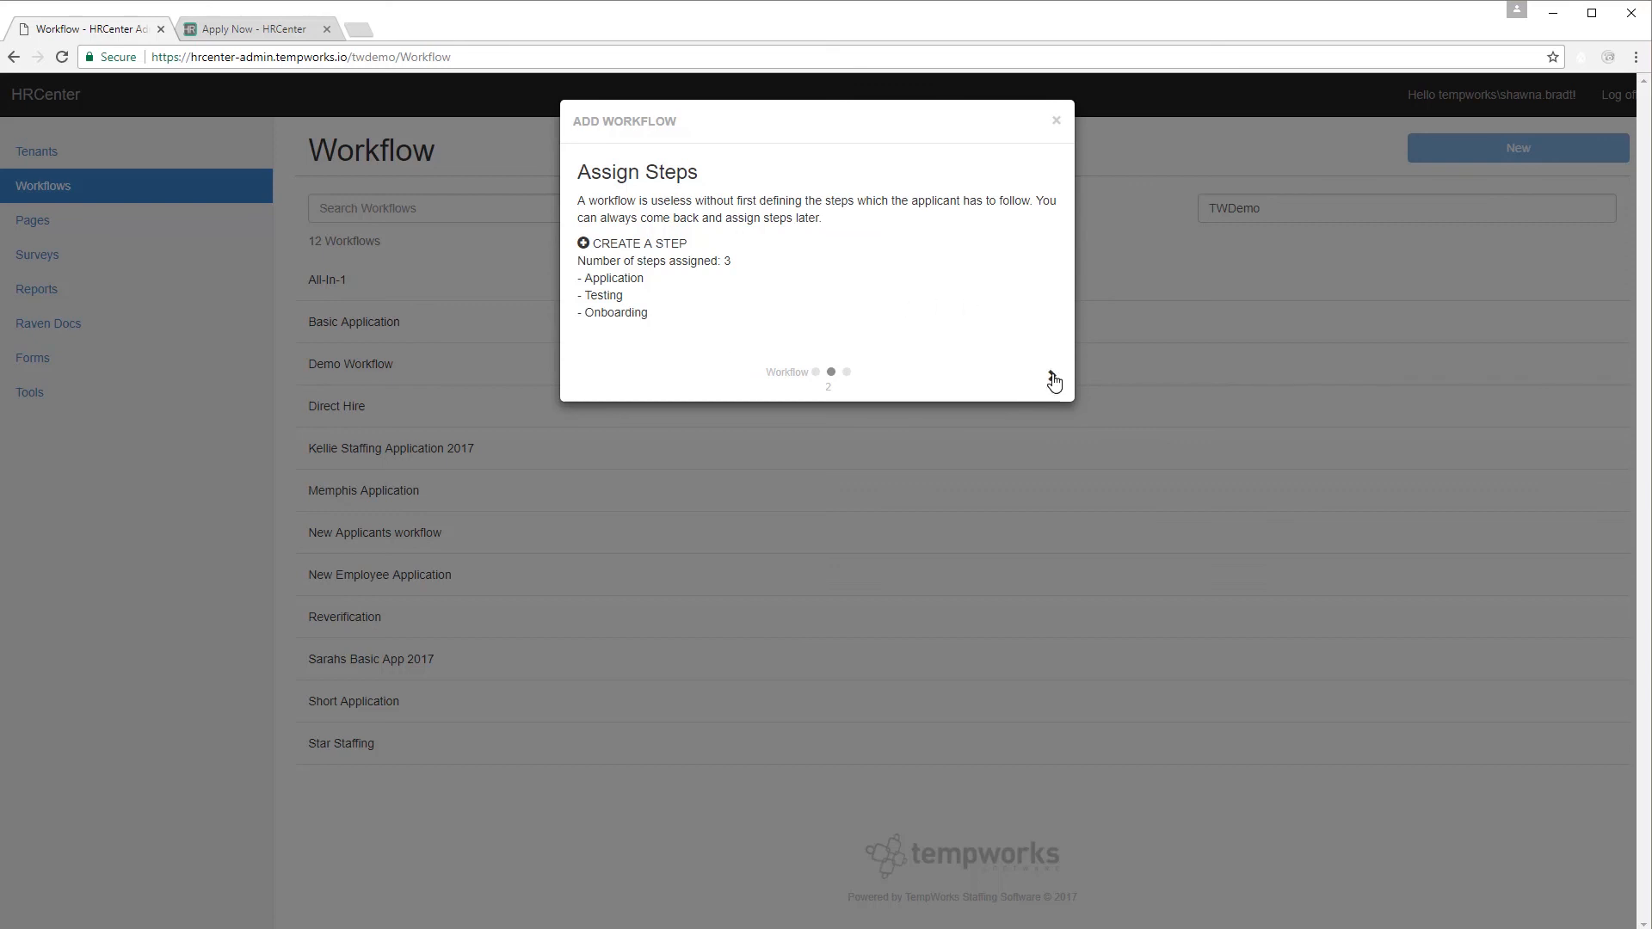
Review the Application, Testing and Onboarding steps and save the Technical Application workflow.
left_click(1051, 379)
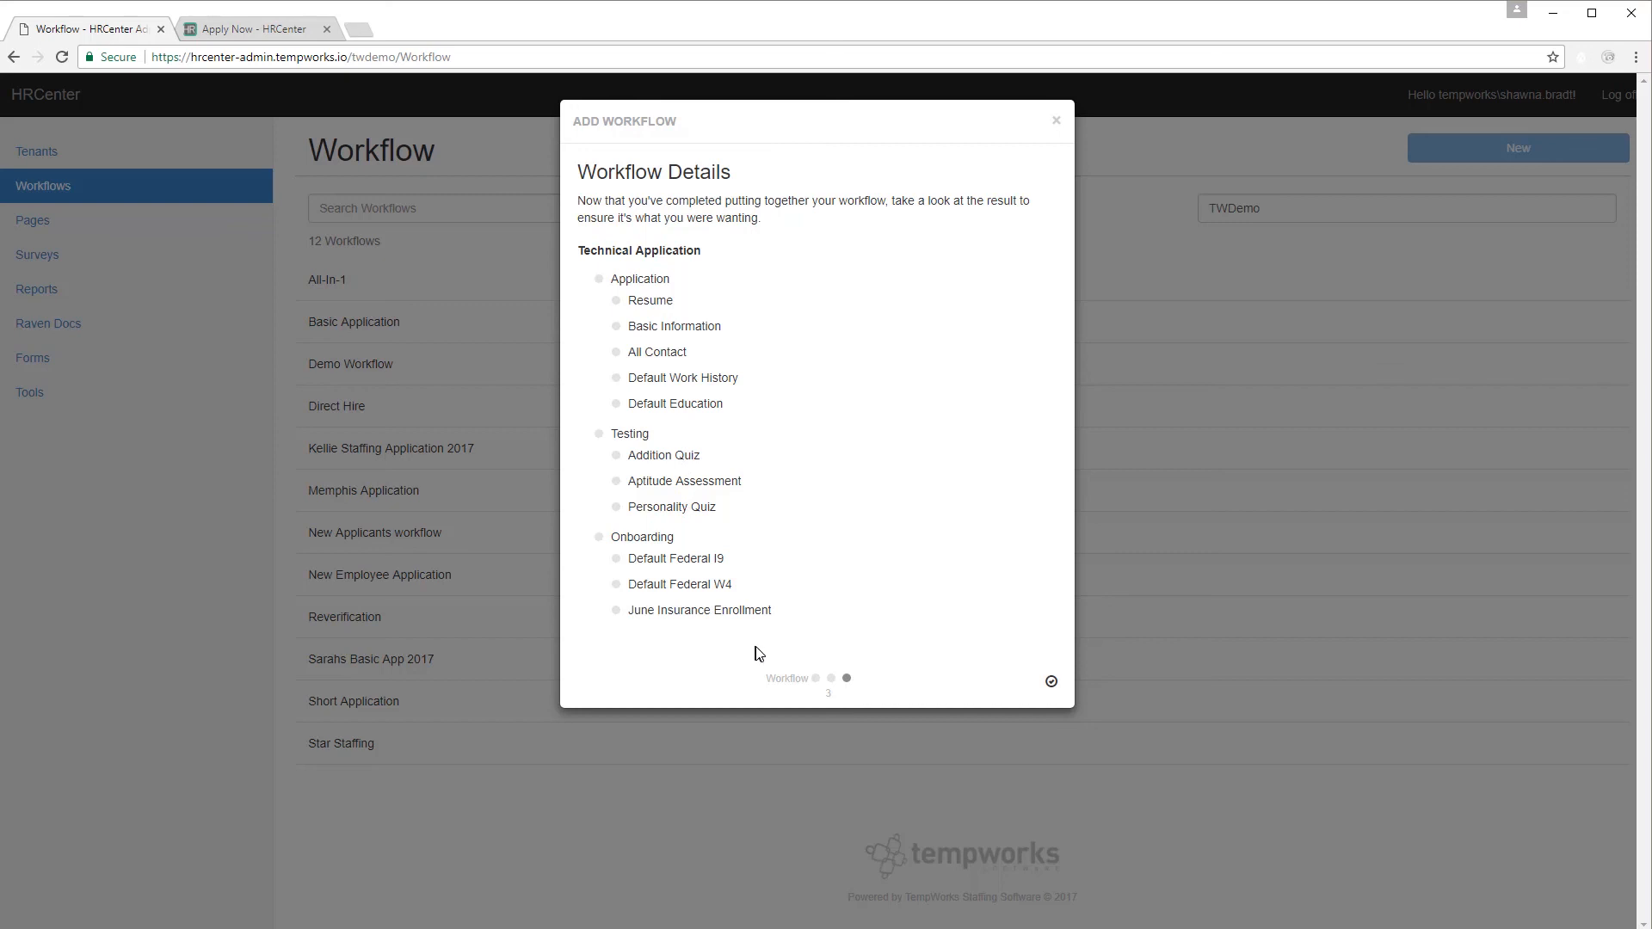
left_click(1053, 686)
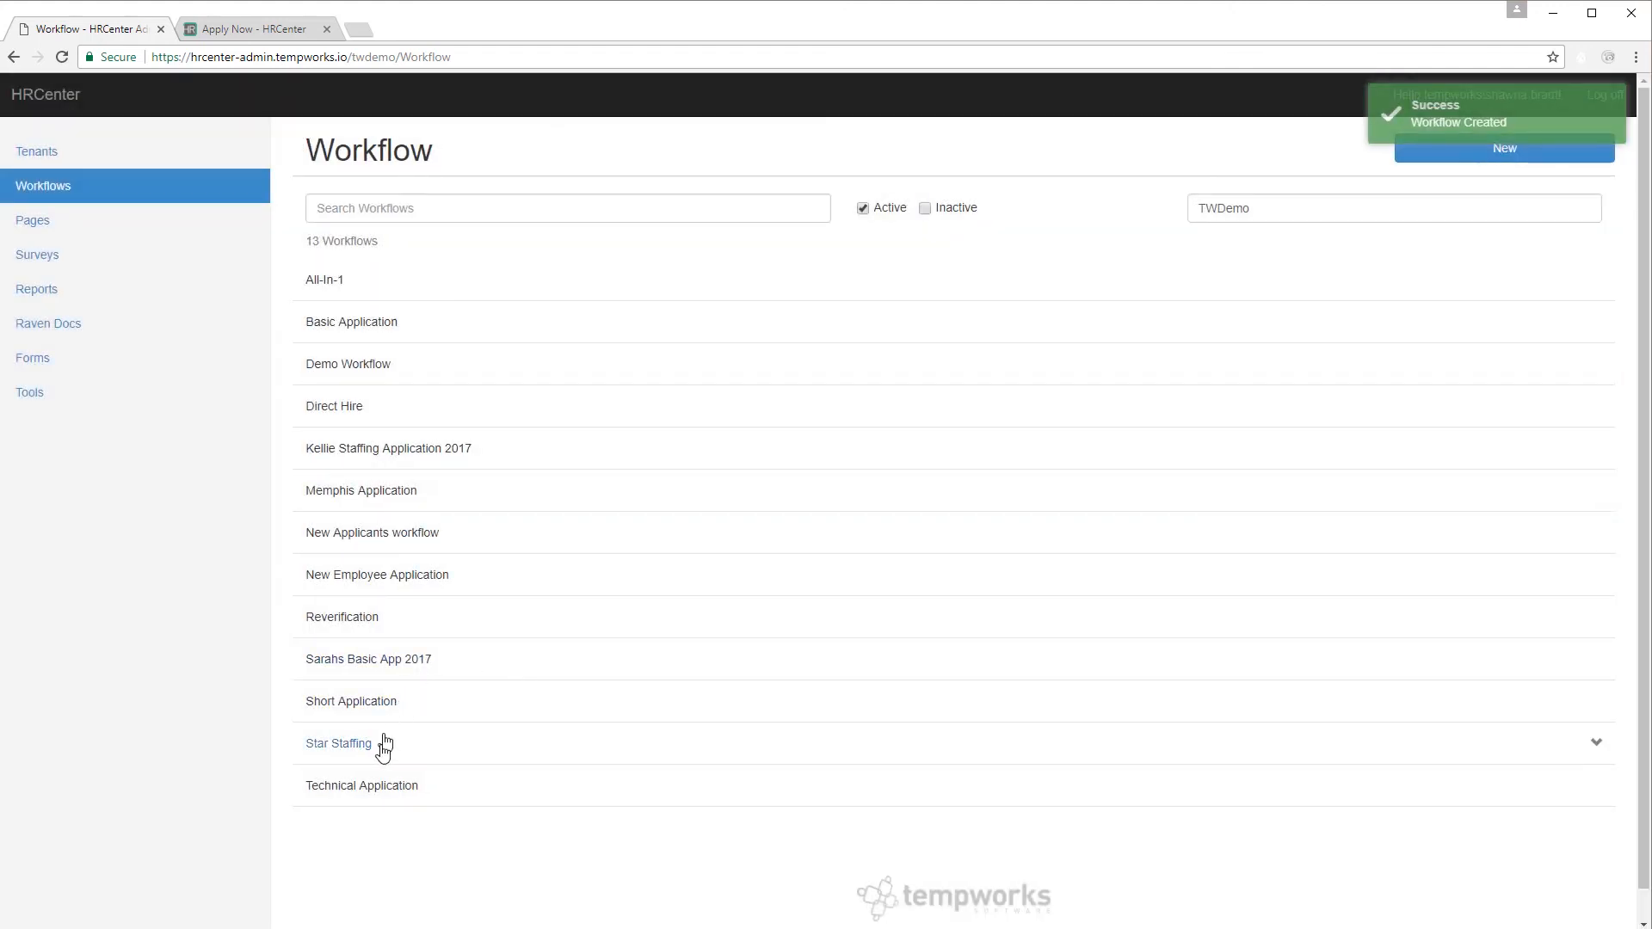
Tick Public in the Technical Application workflow's settings.
left_click(393, 787)
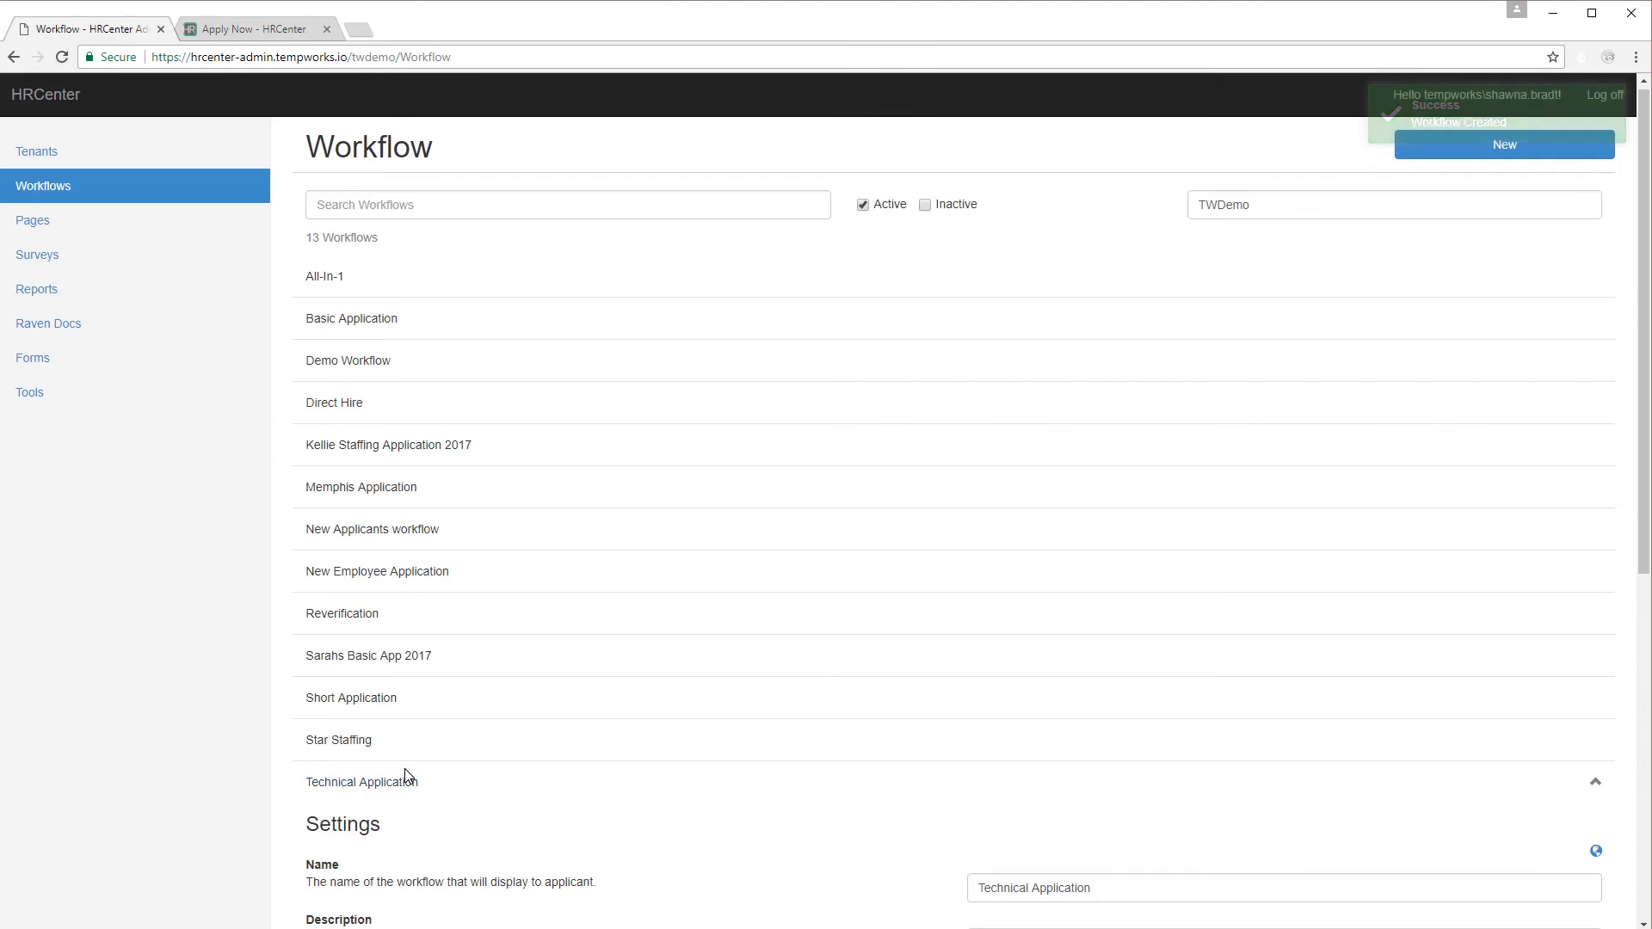
scroll(404, 779, "down", 5)
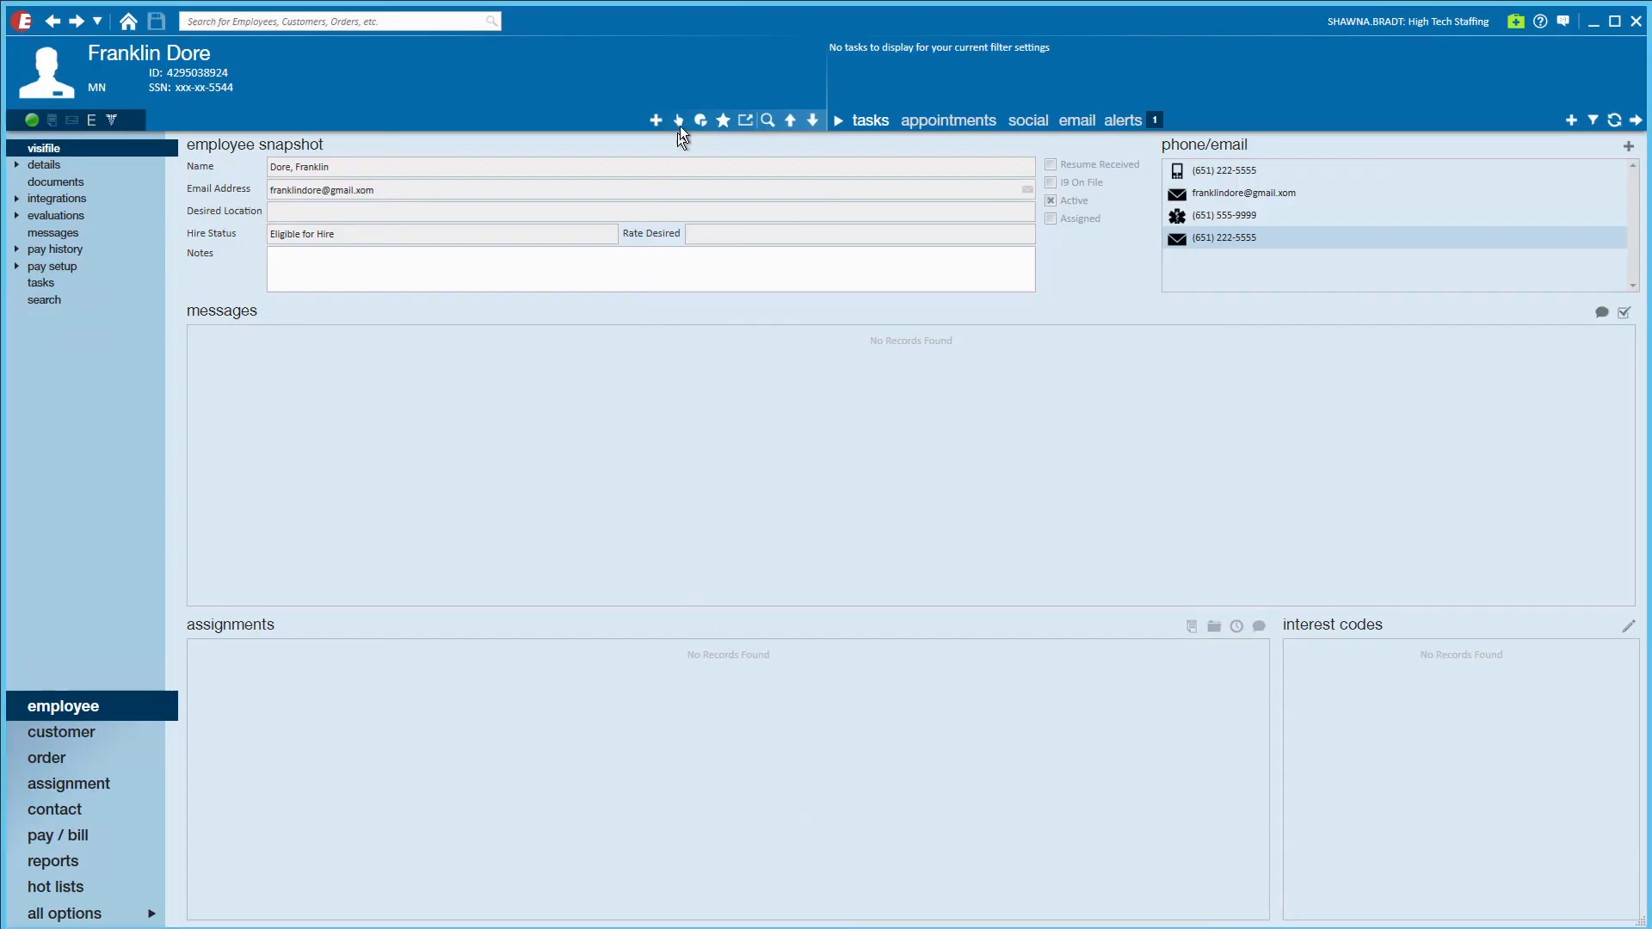
left_click(680, 120)
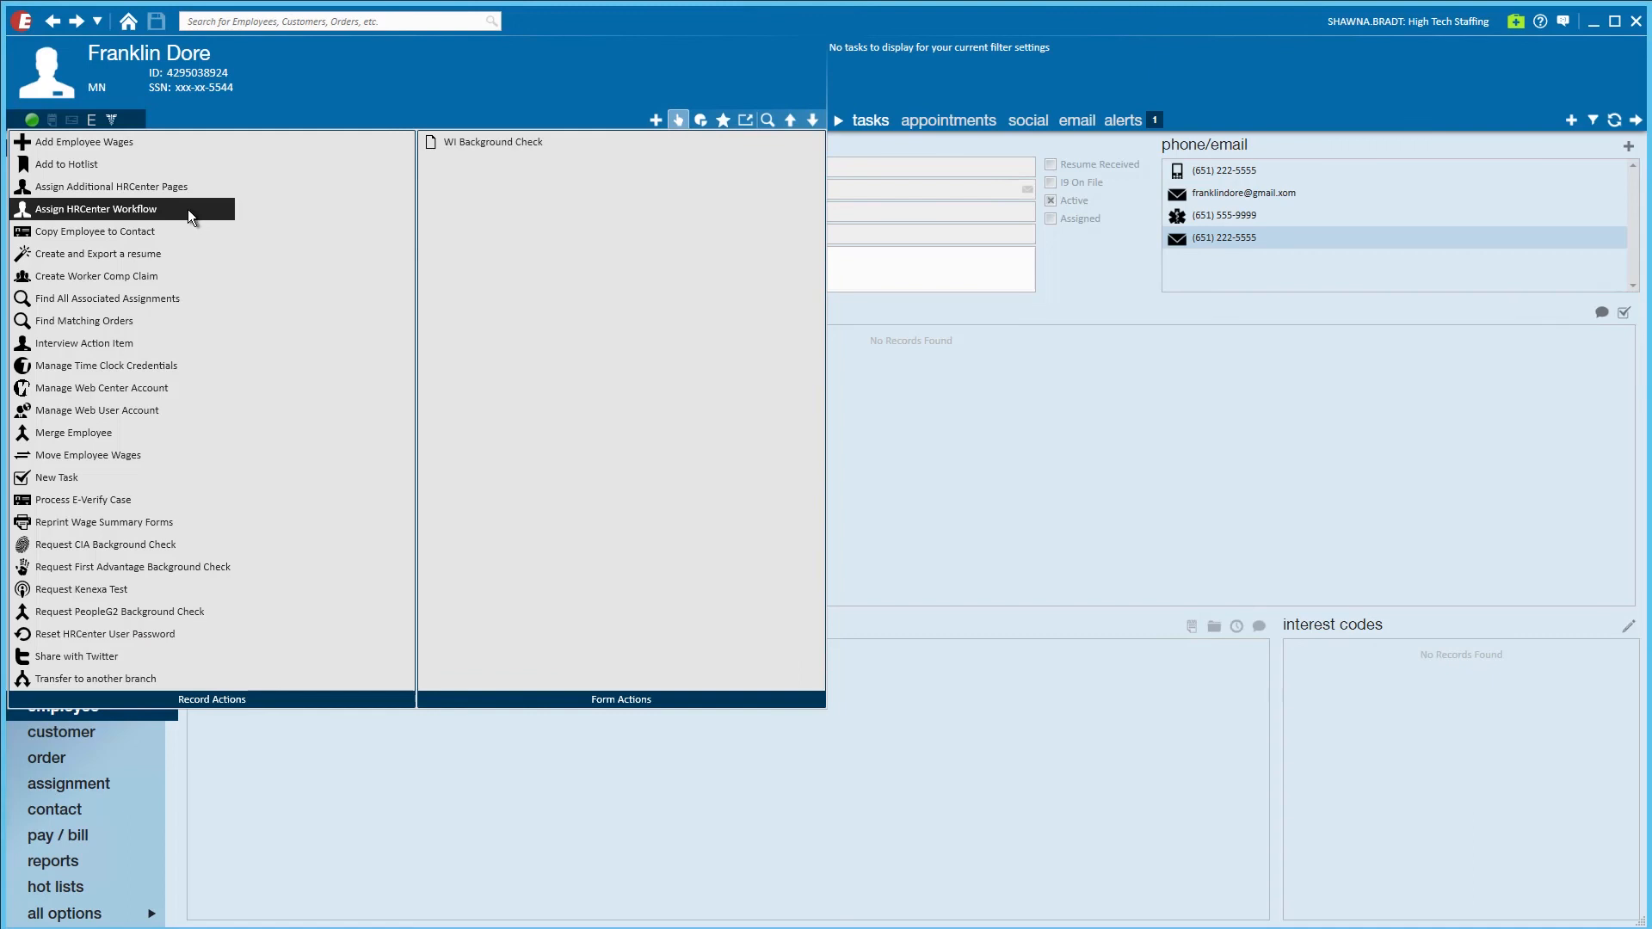
left_click(1022, 461)
left_click(1591, 29)
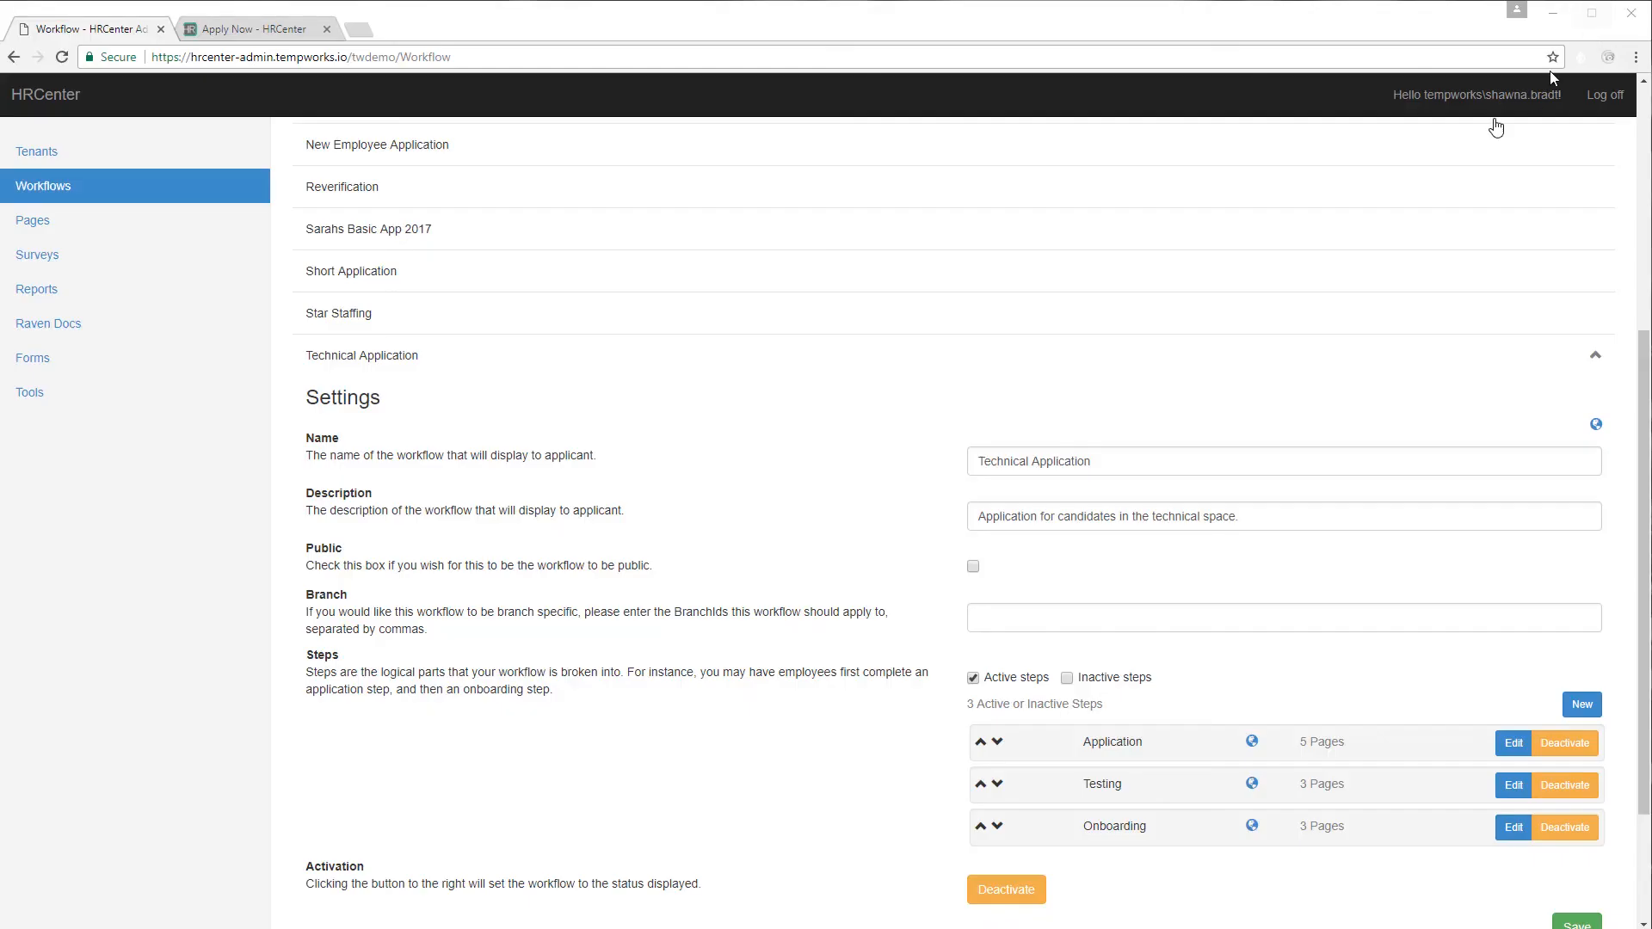
left_click(973, 567)
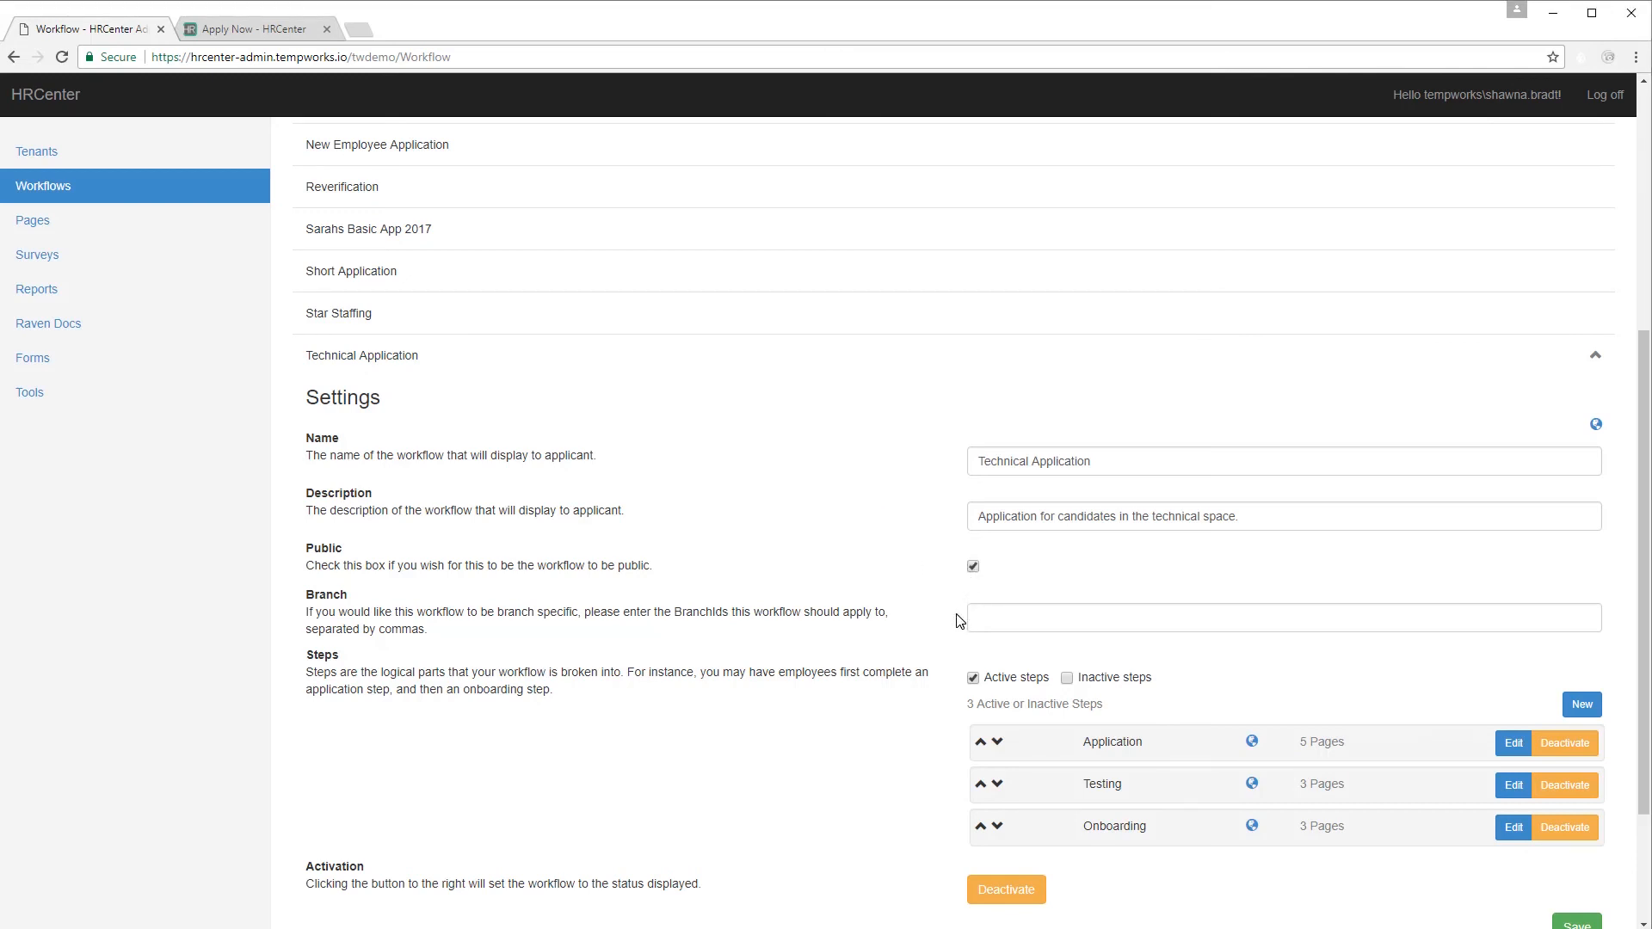
left_click(891, 928)
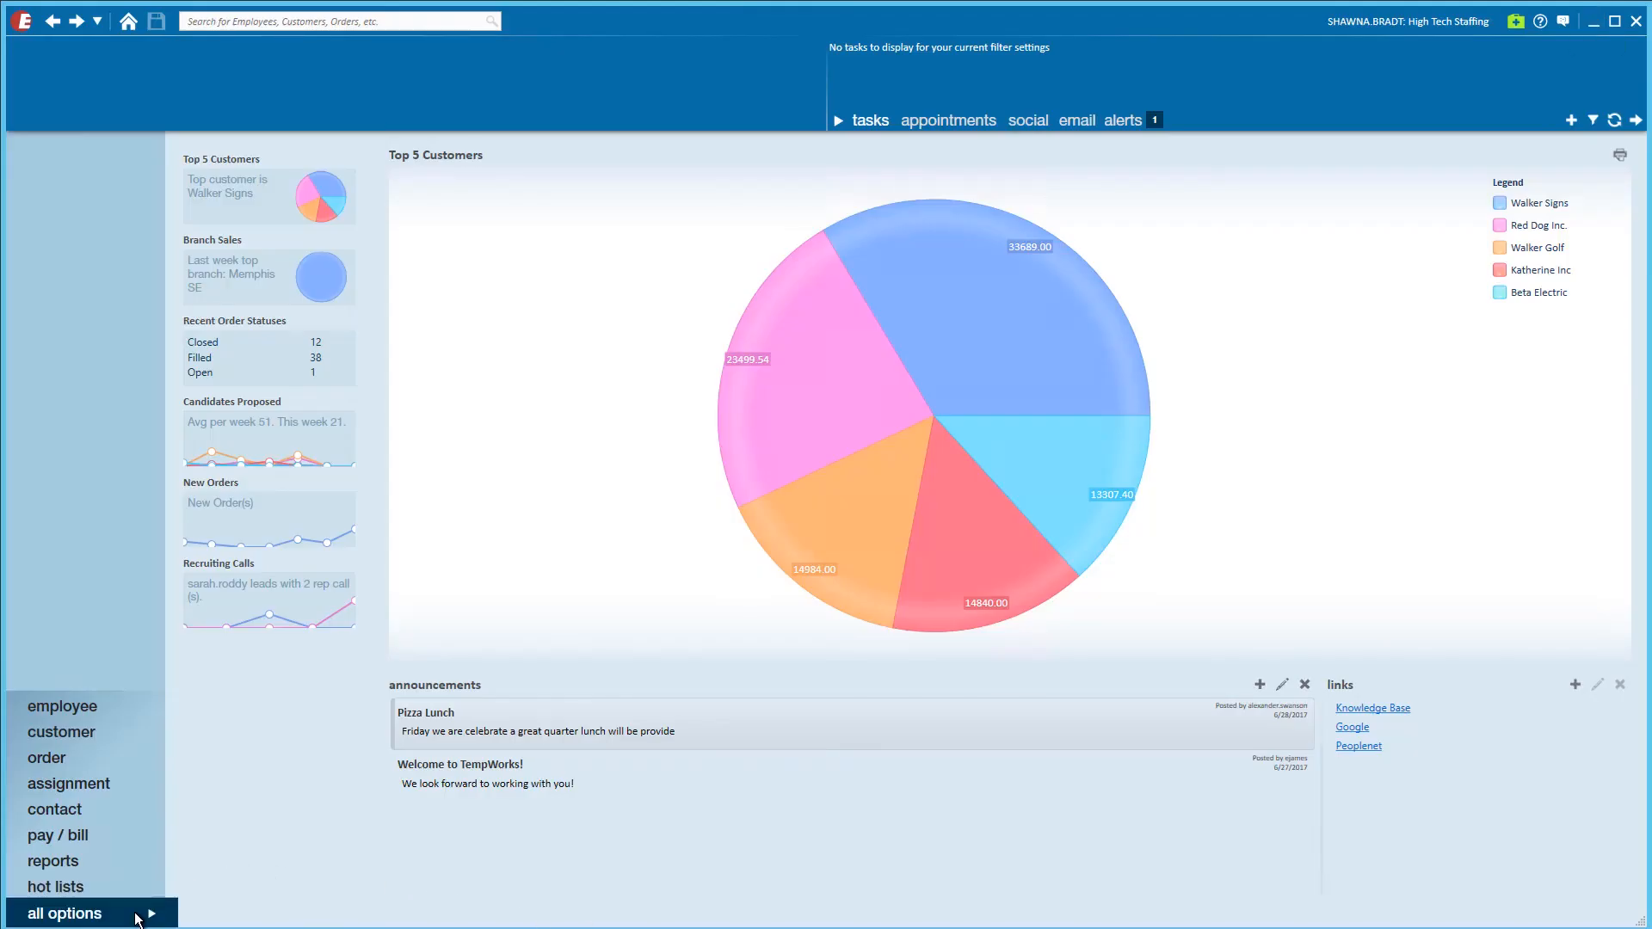
In Enterprise's applicant HRCenter page, select the Technical Application workflow to show its three steps.
left_click(137, 918)
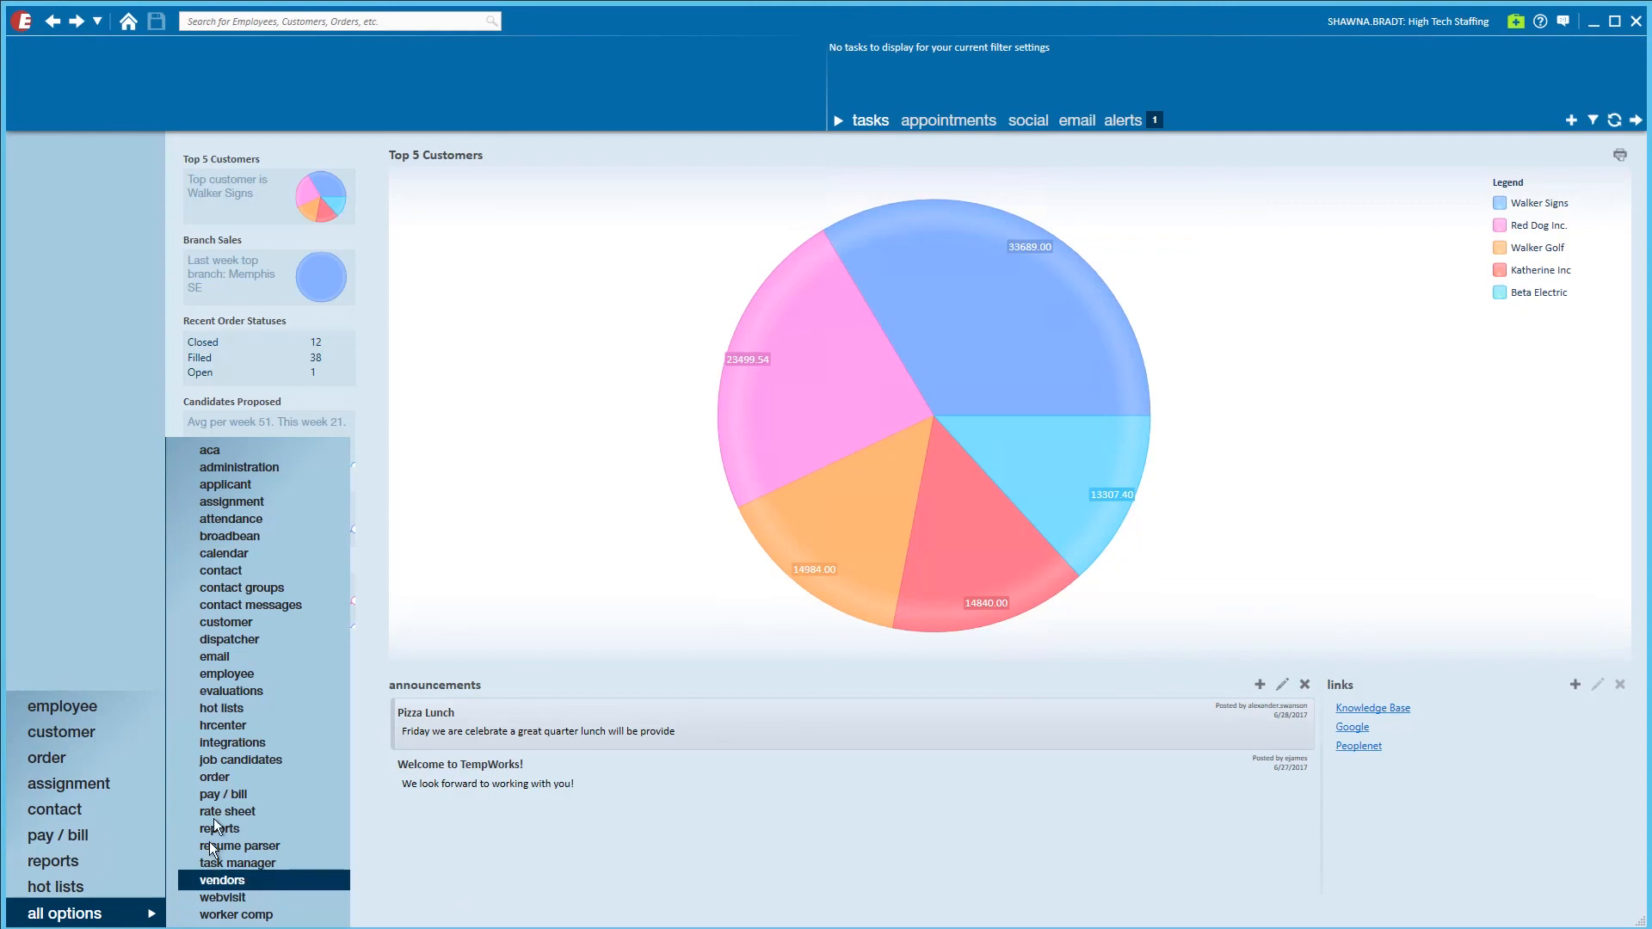
left_click(241, 723)
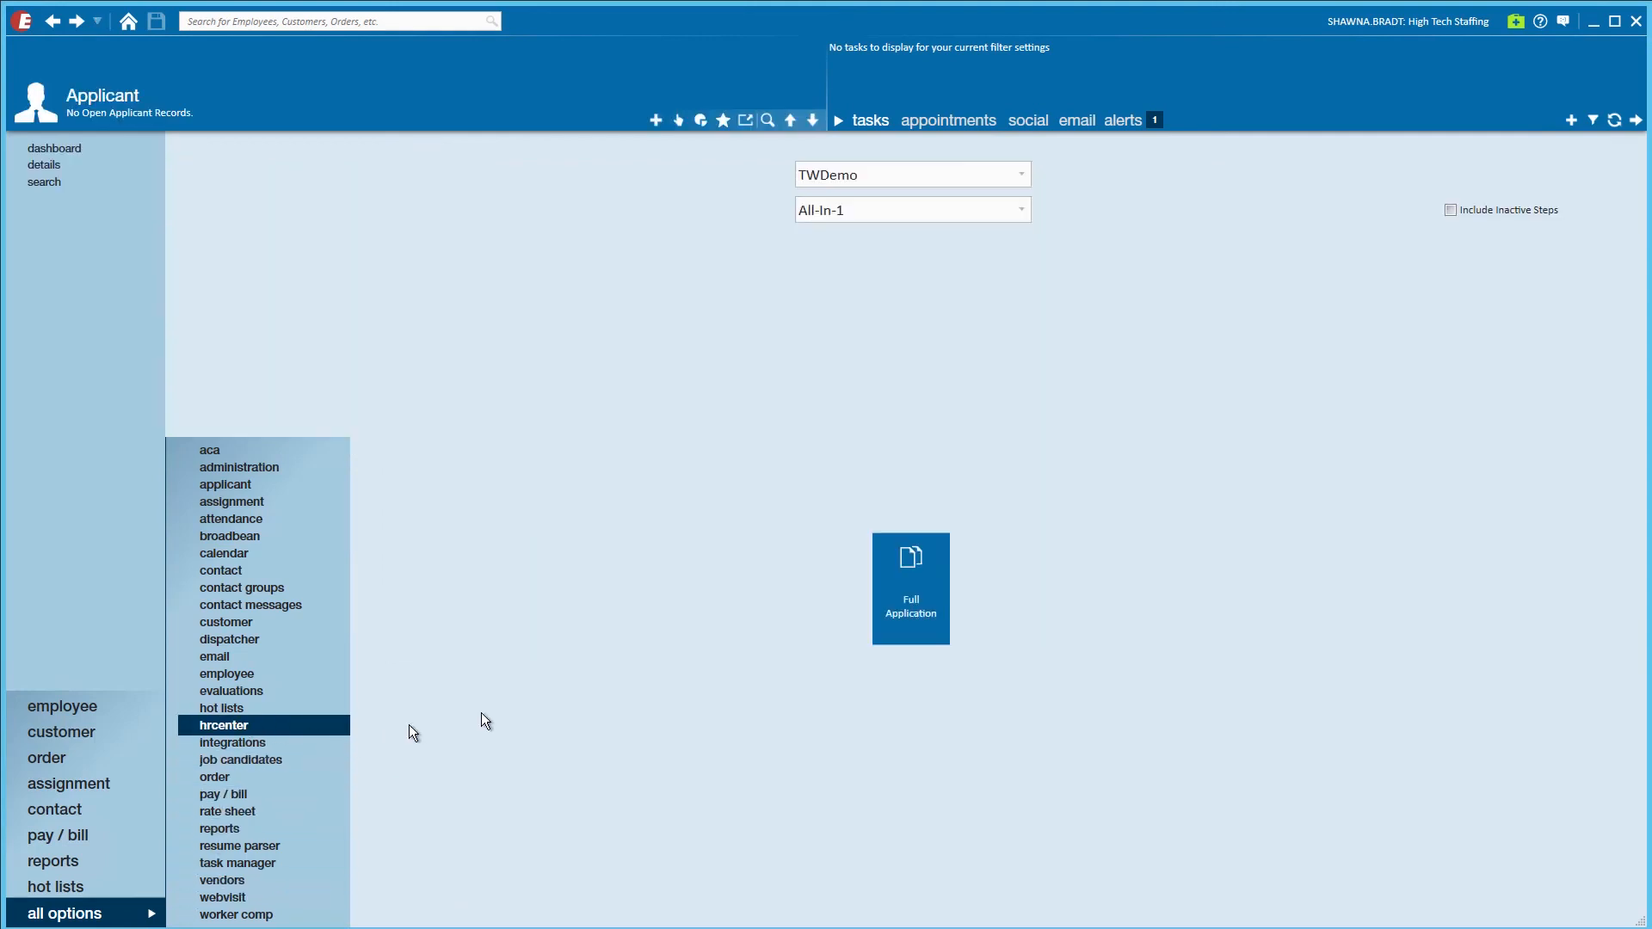
left_click(1020, 219)
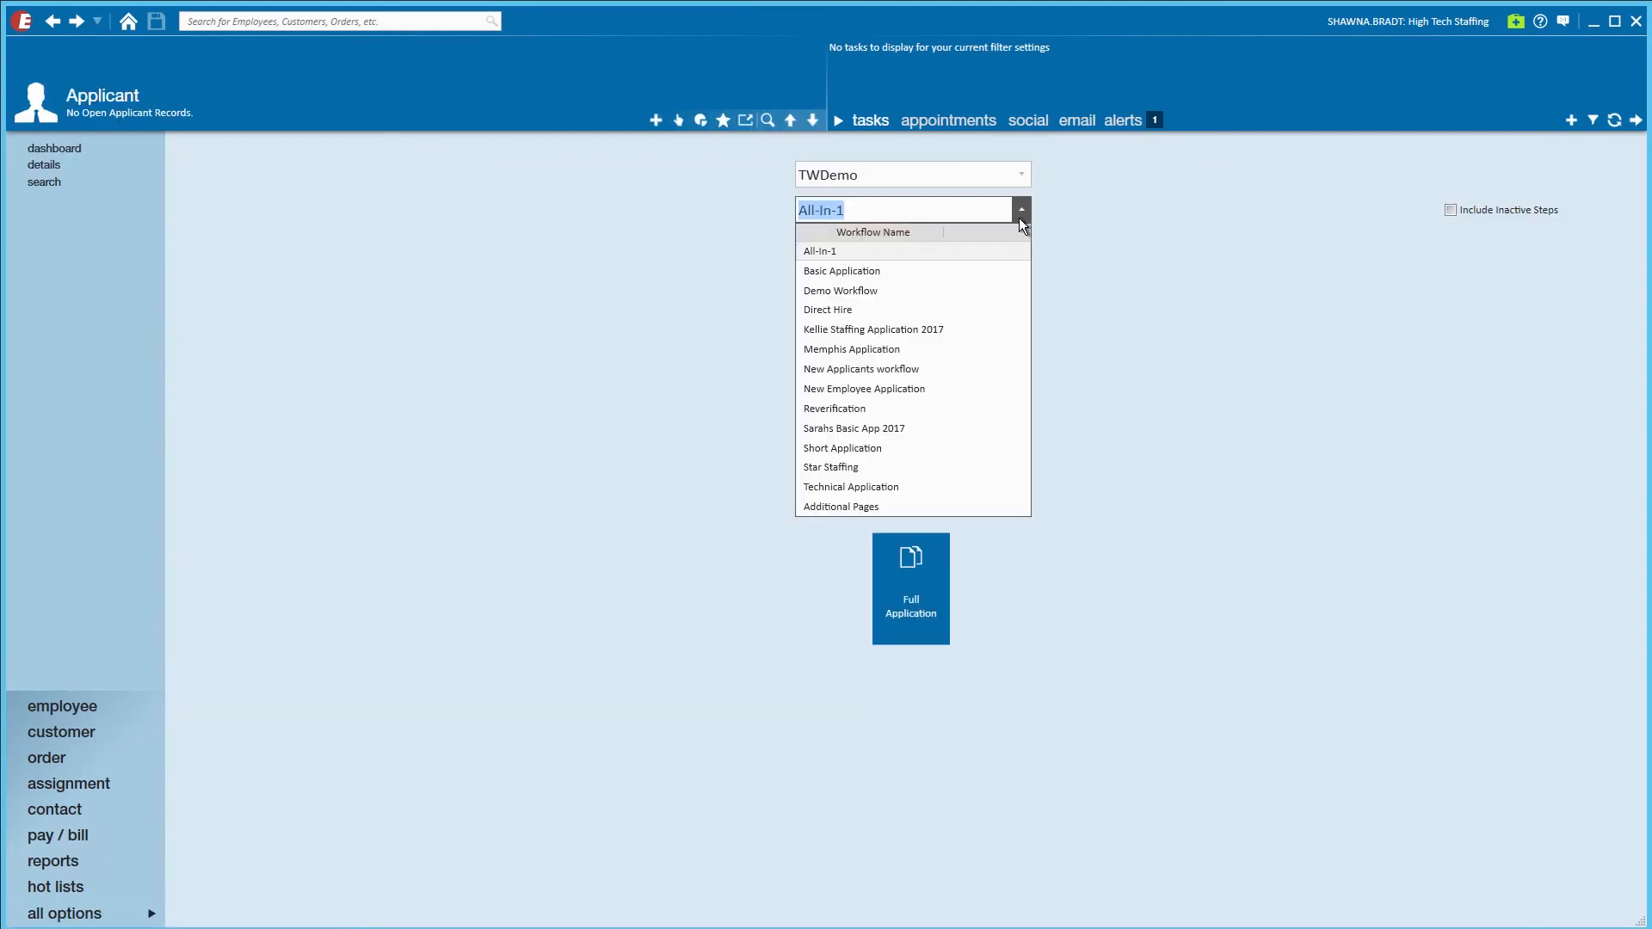
left_click(914, 487)
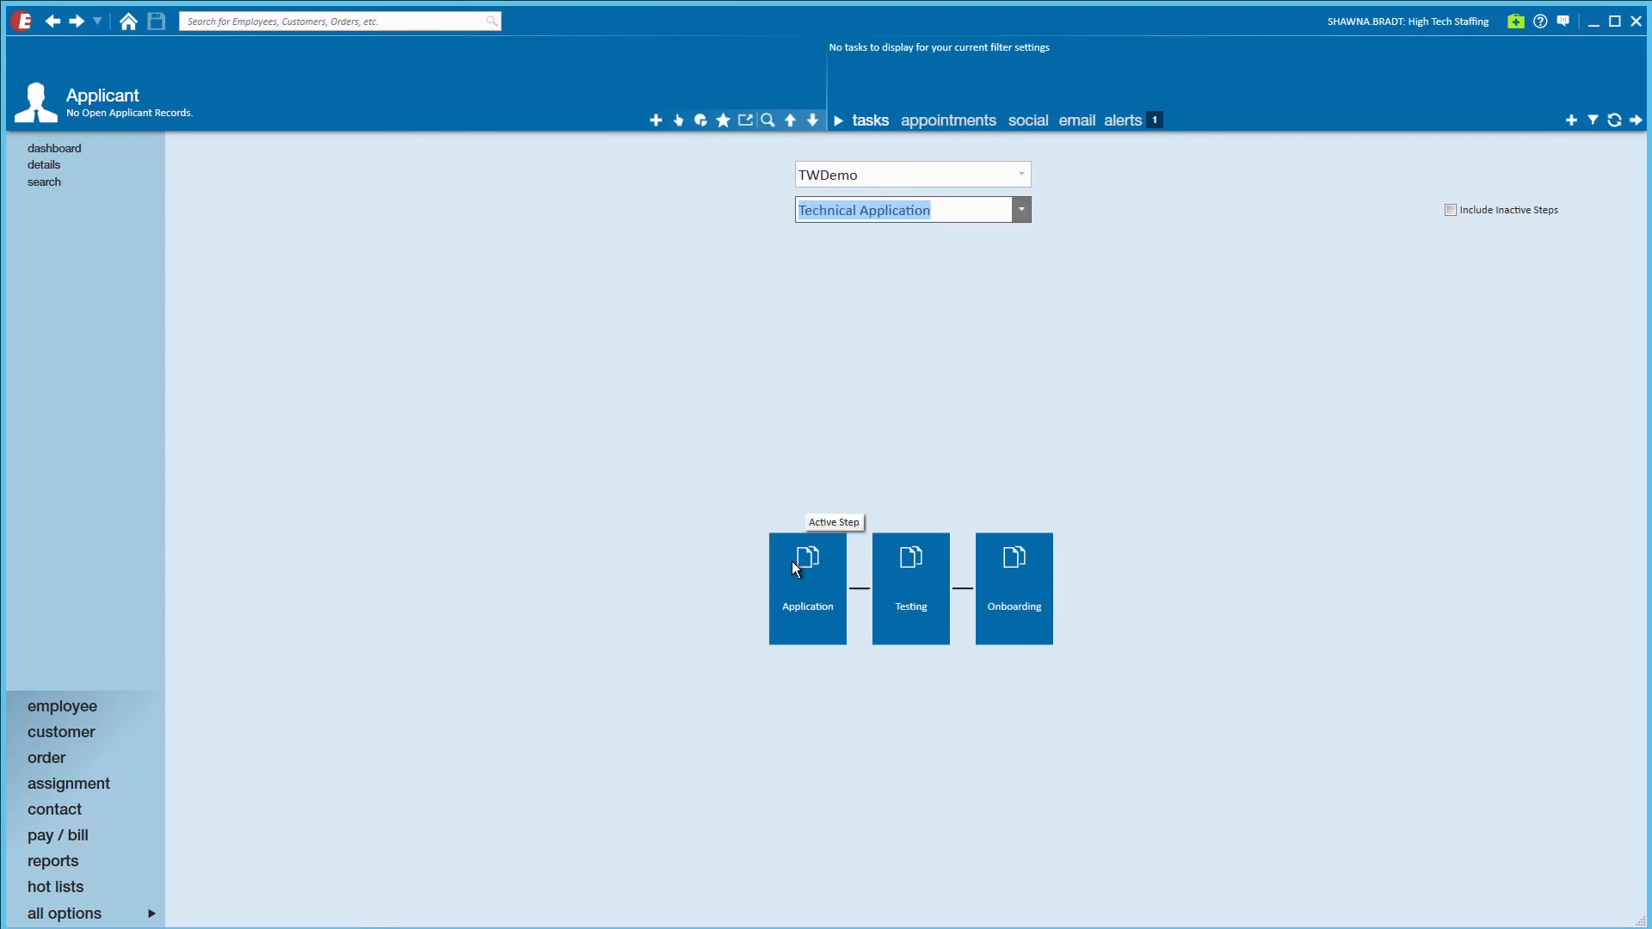